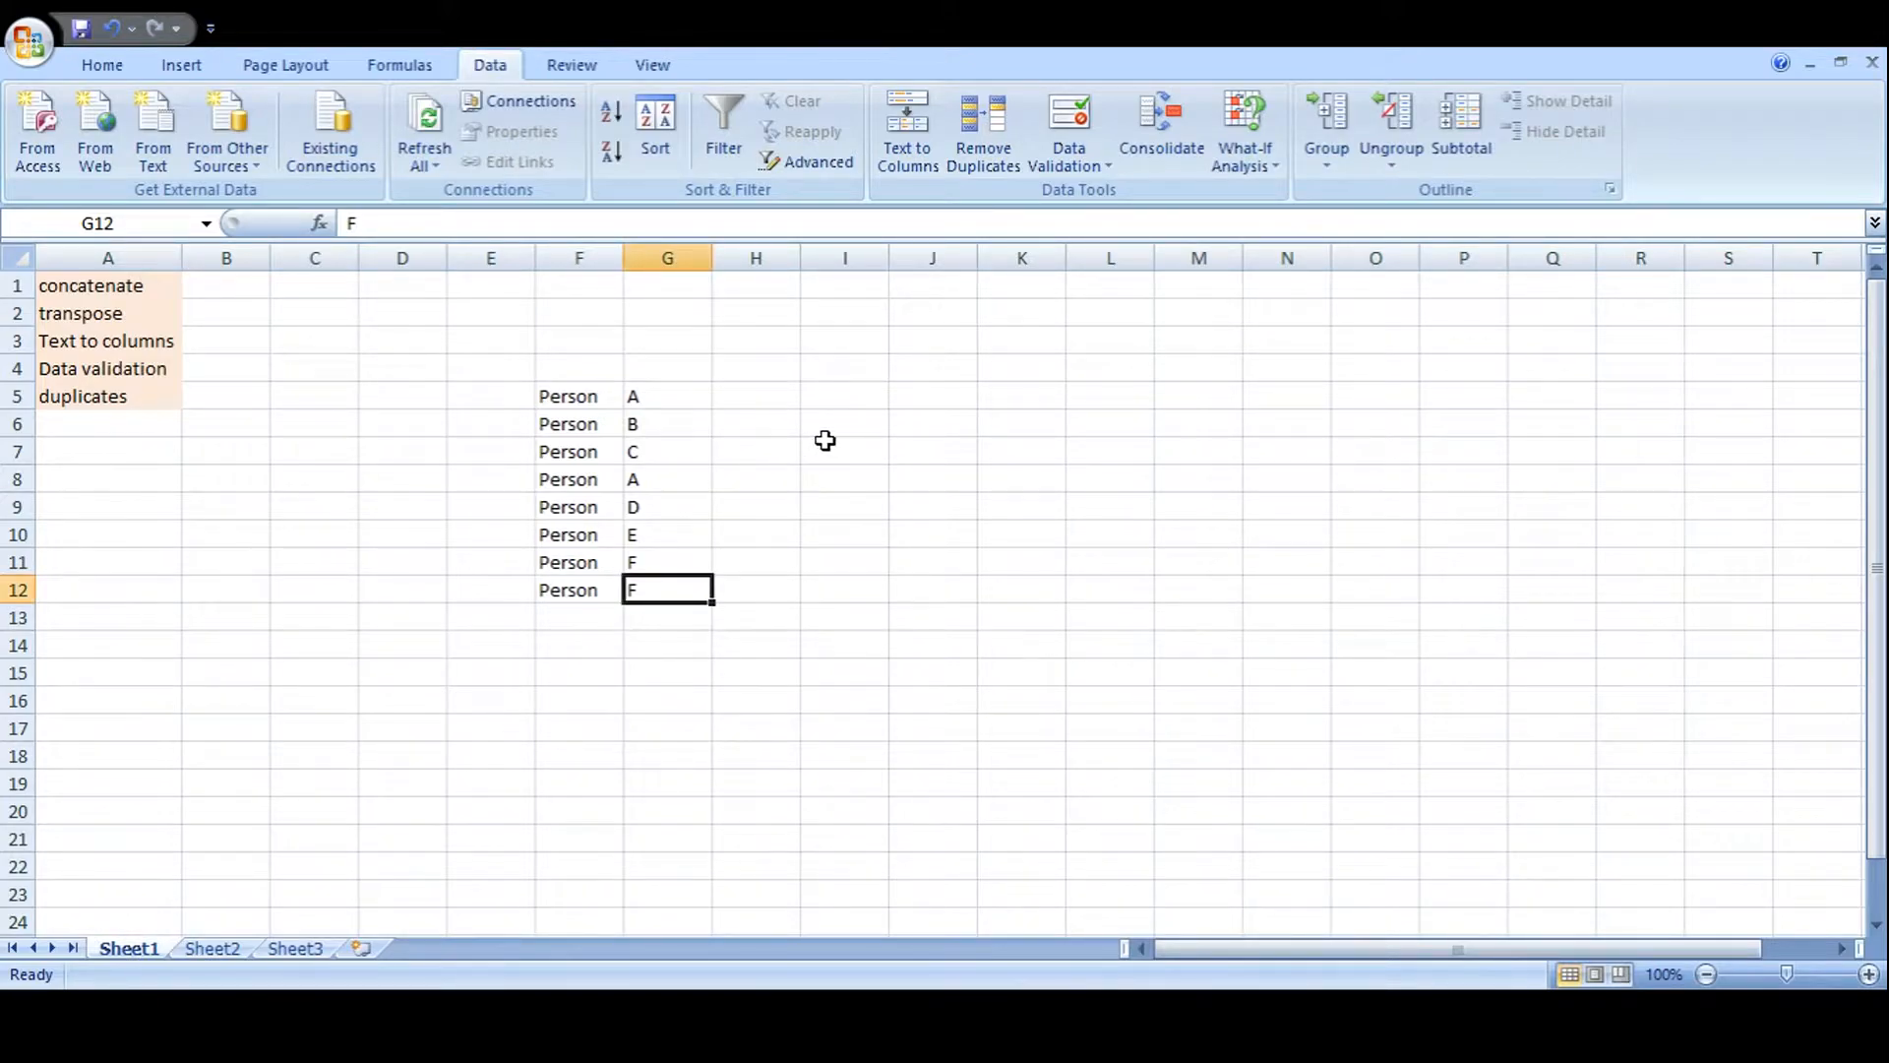
Enter a CONCATENATE formula in H5 that joins the texts of F5 and G5.
click(594, 396)
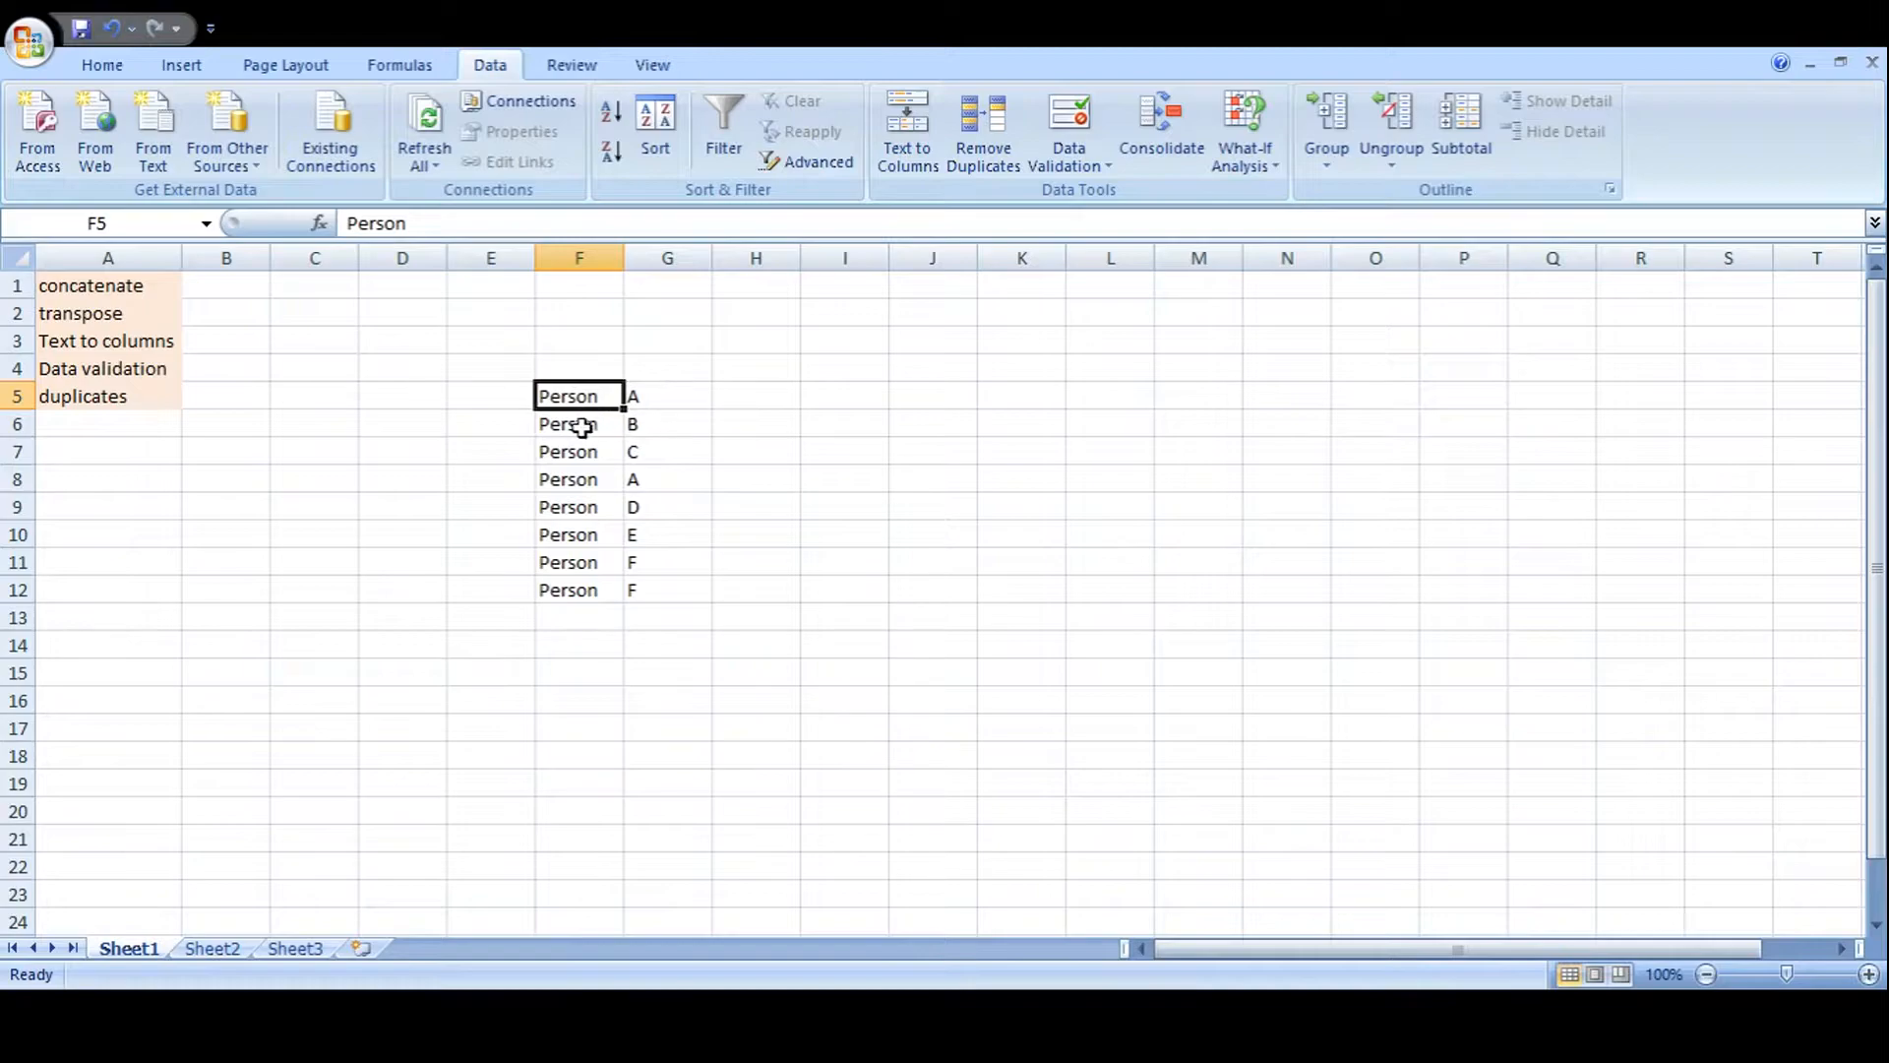
click(665, 397)
click(600, 406)
click(764, 387)
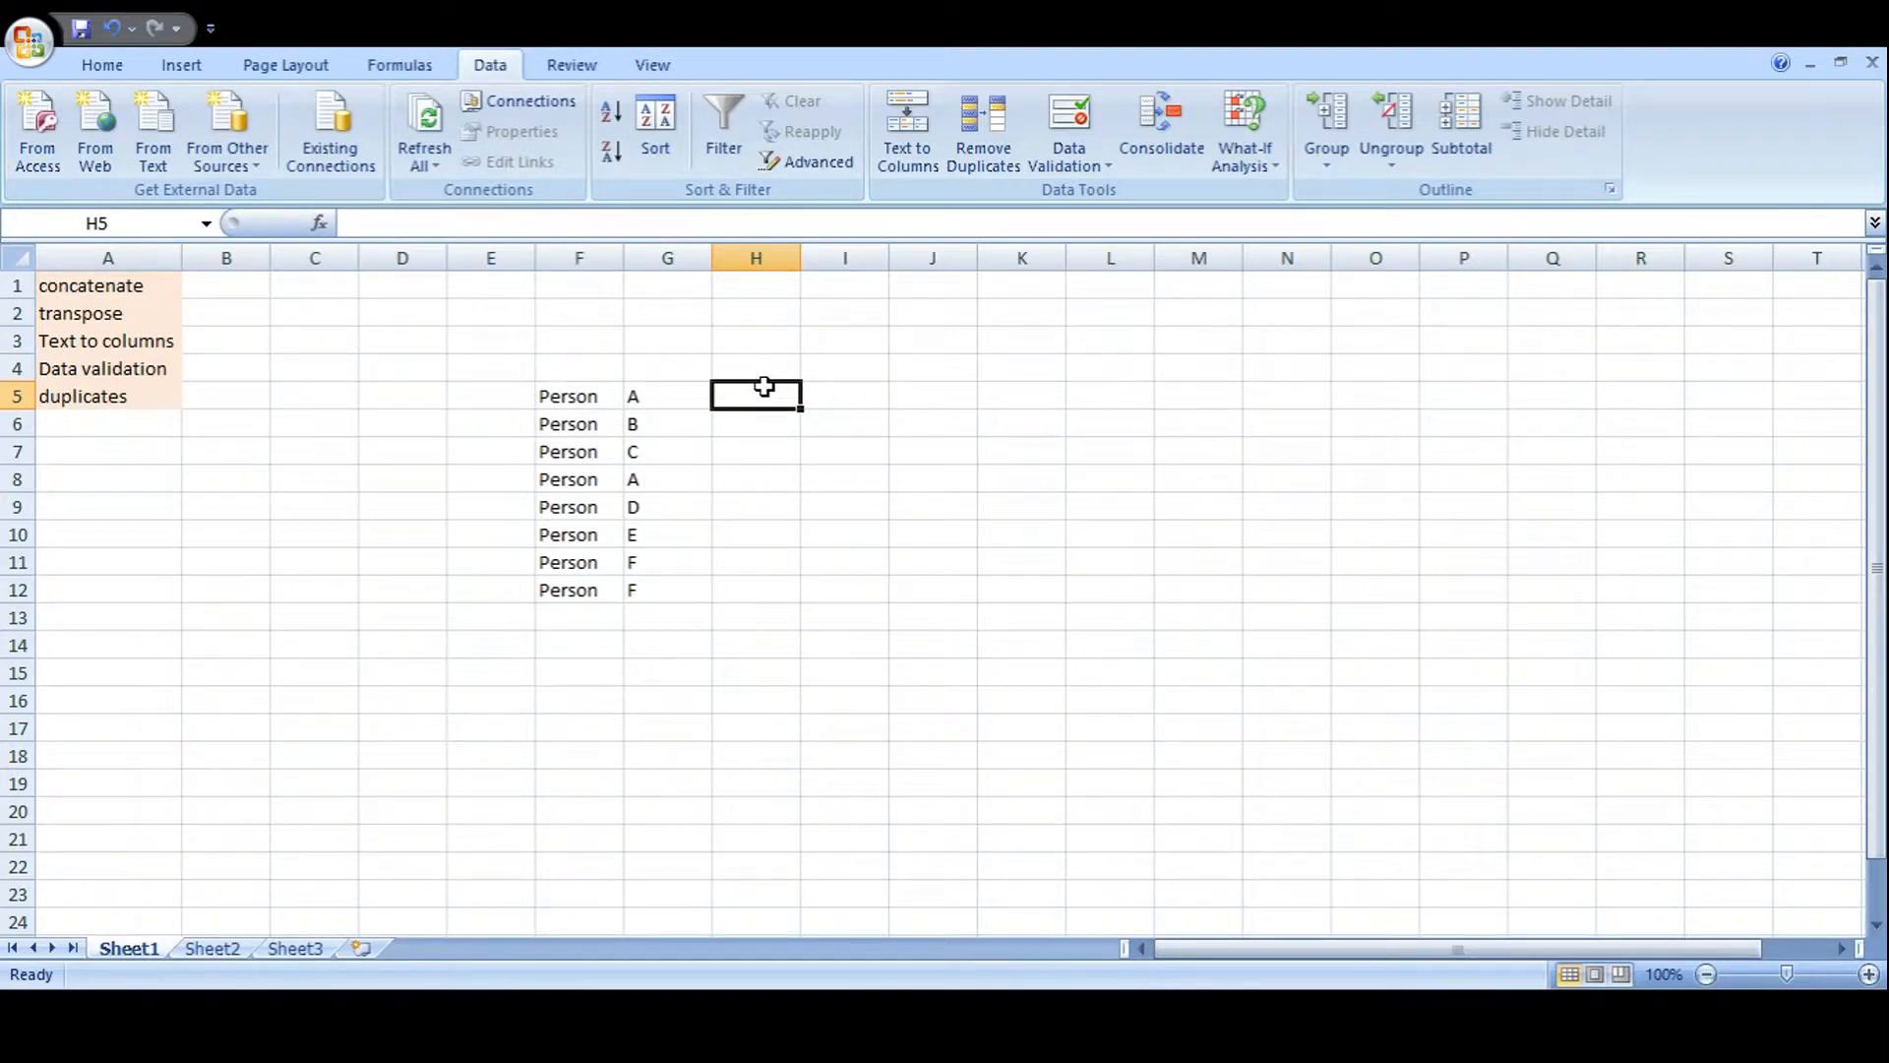
text(=con)
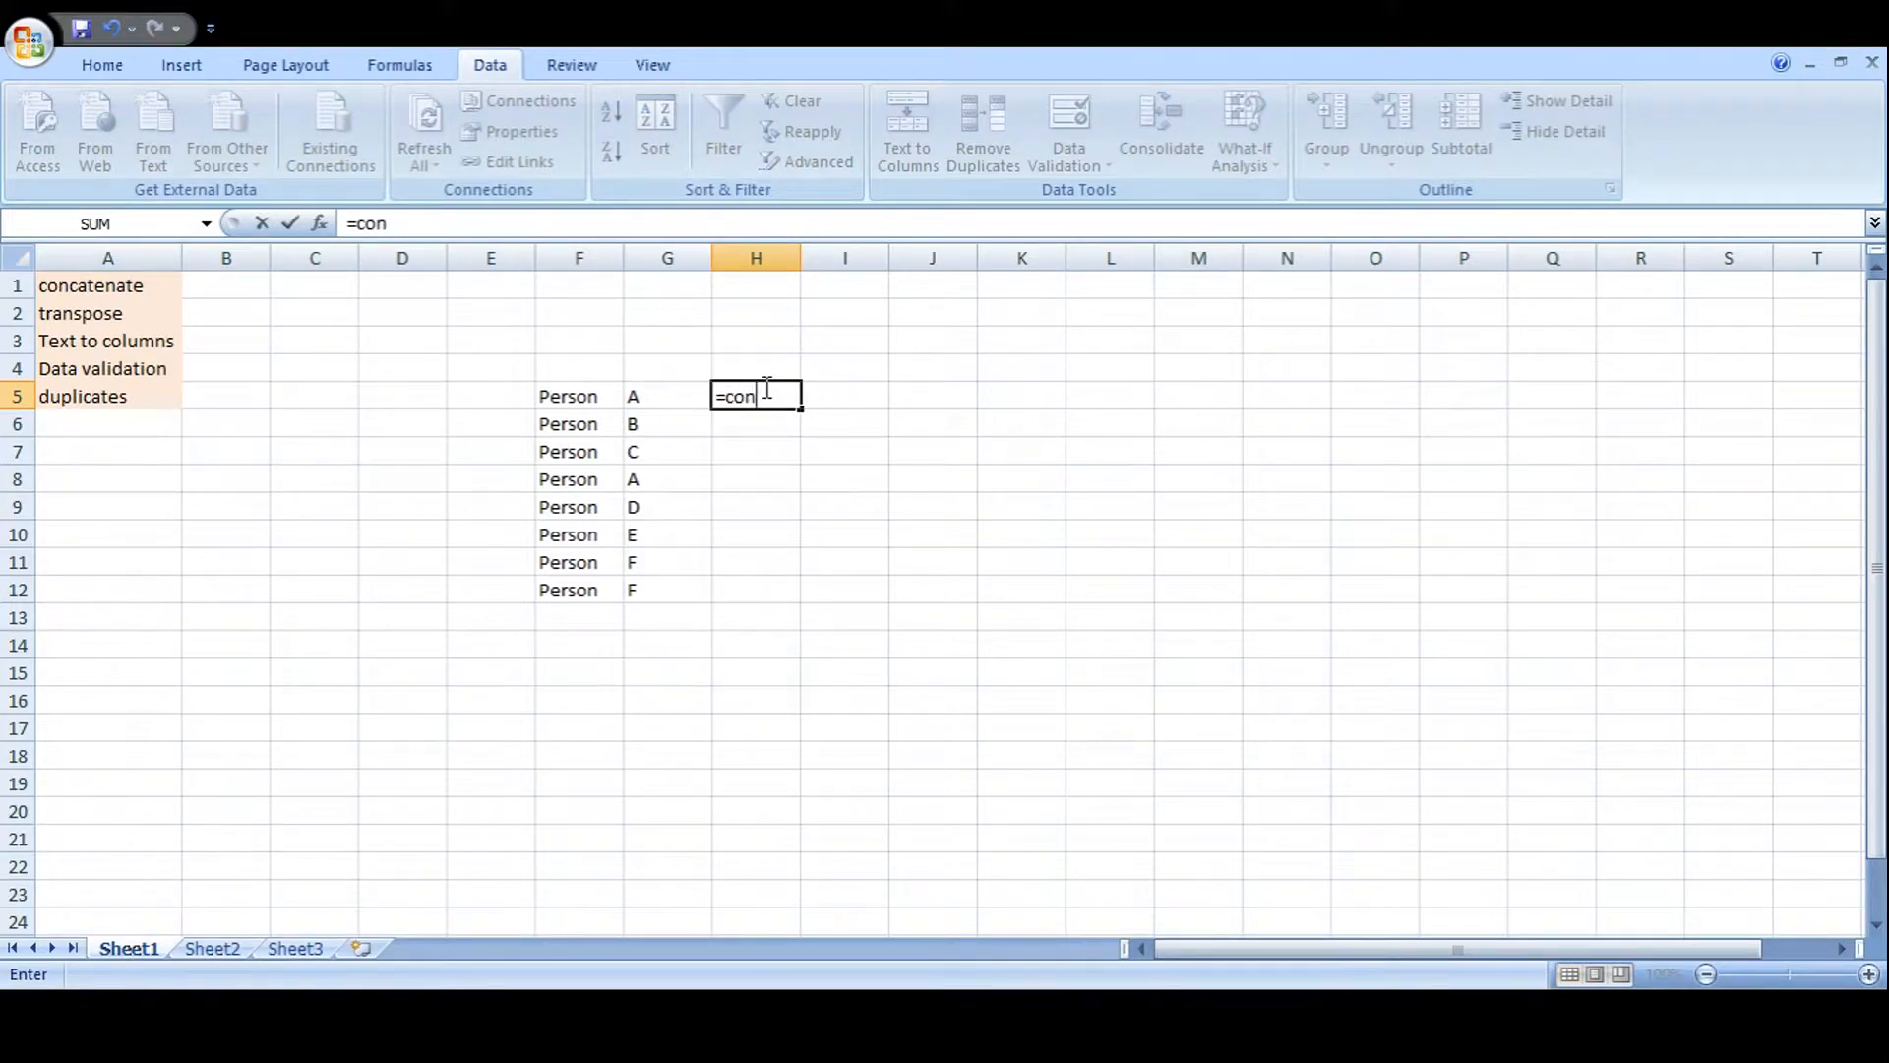
key(Tab)
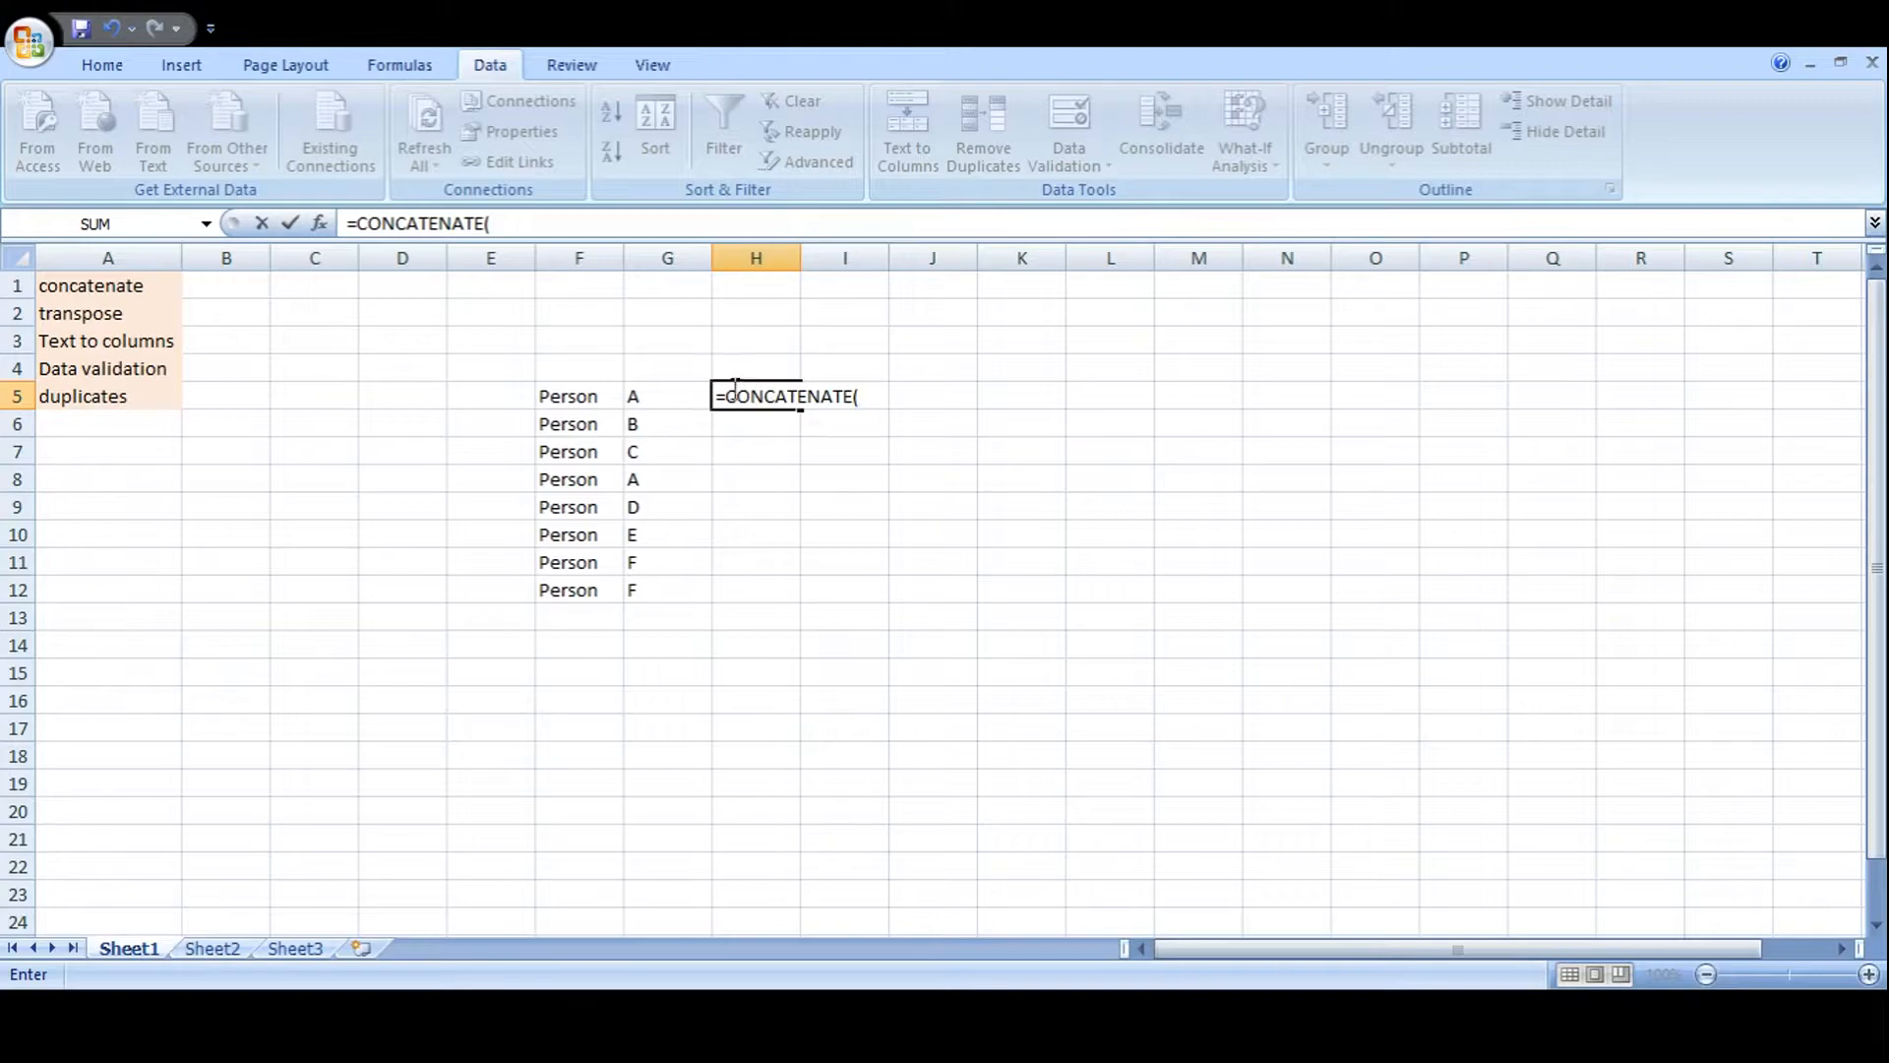
click(597, 391)
text(,)
click(658, 394)
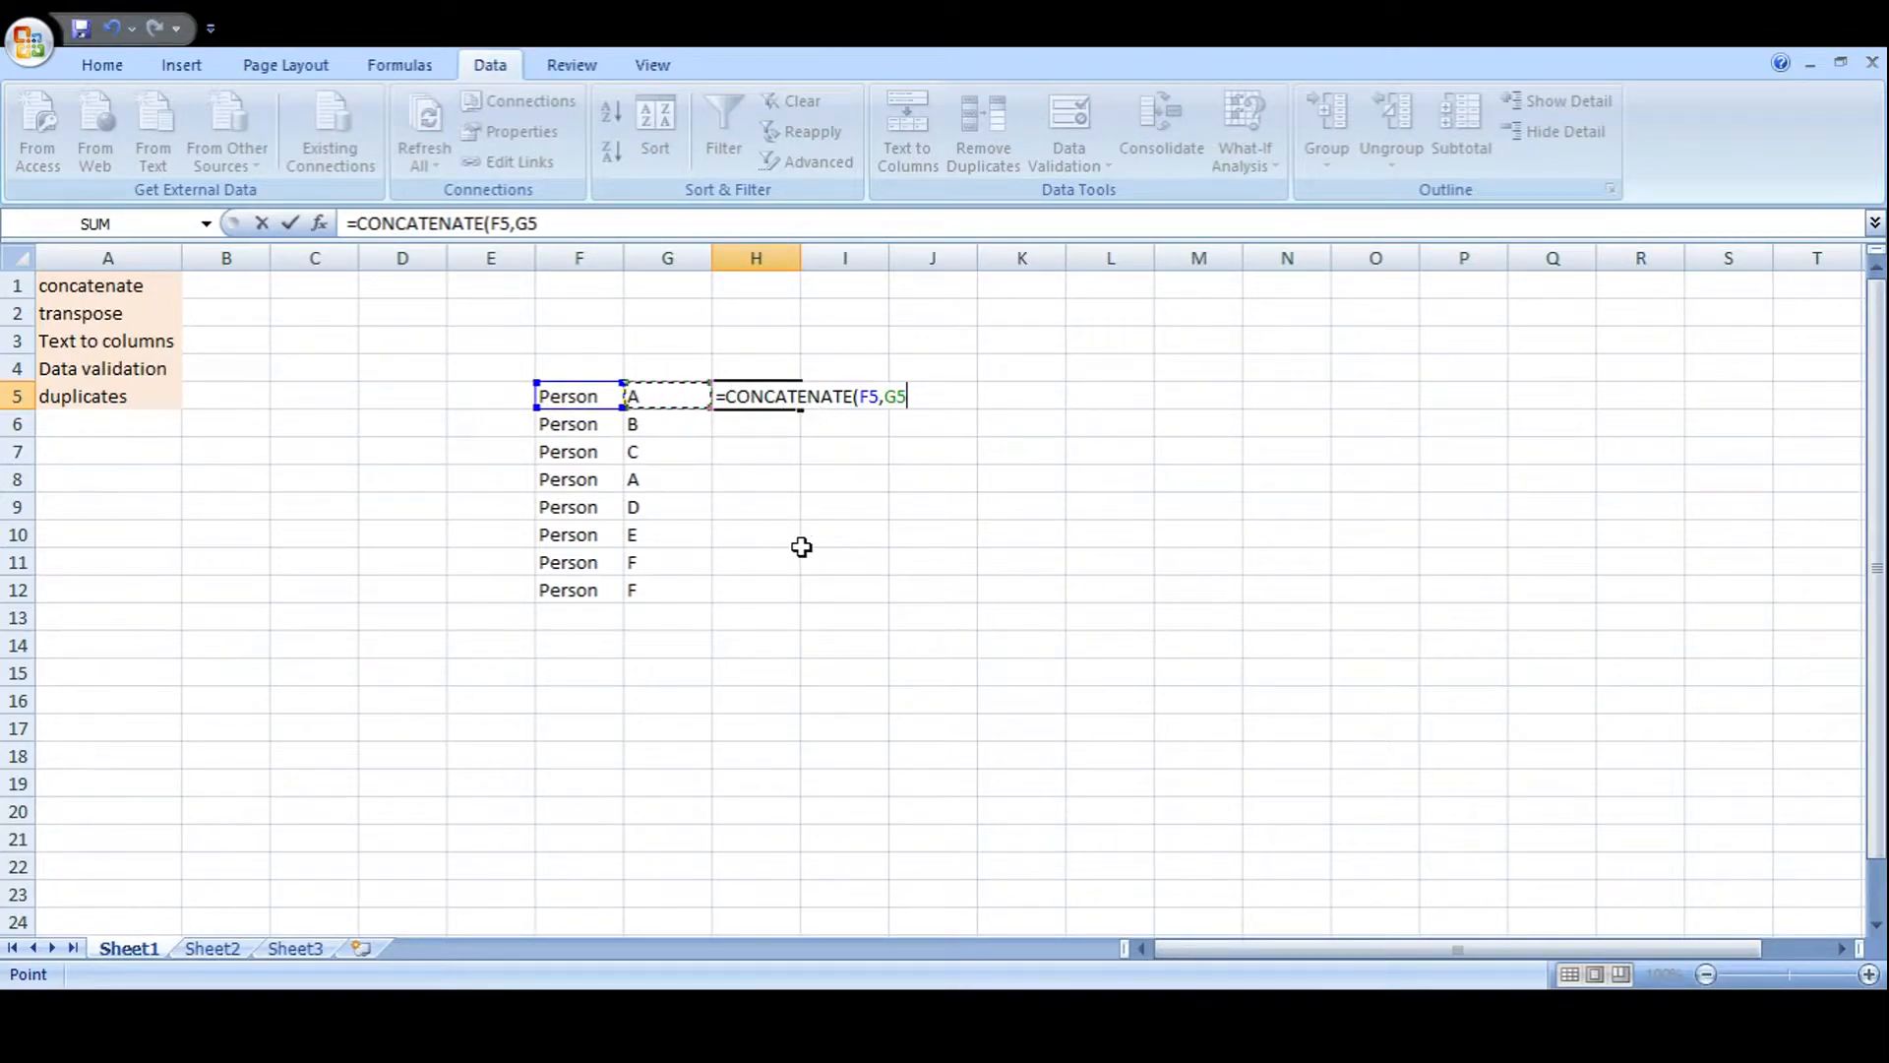
text())
key(Return)
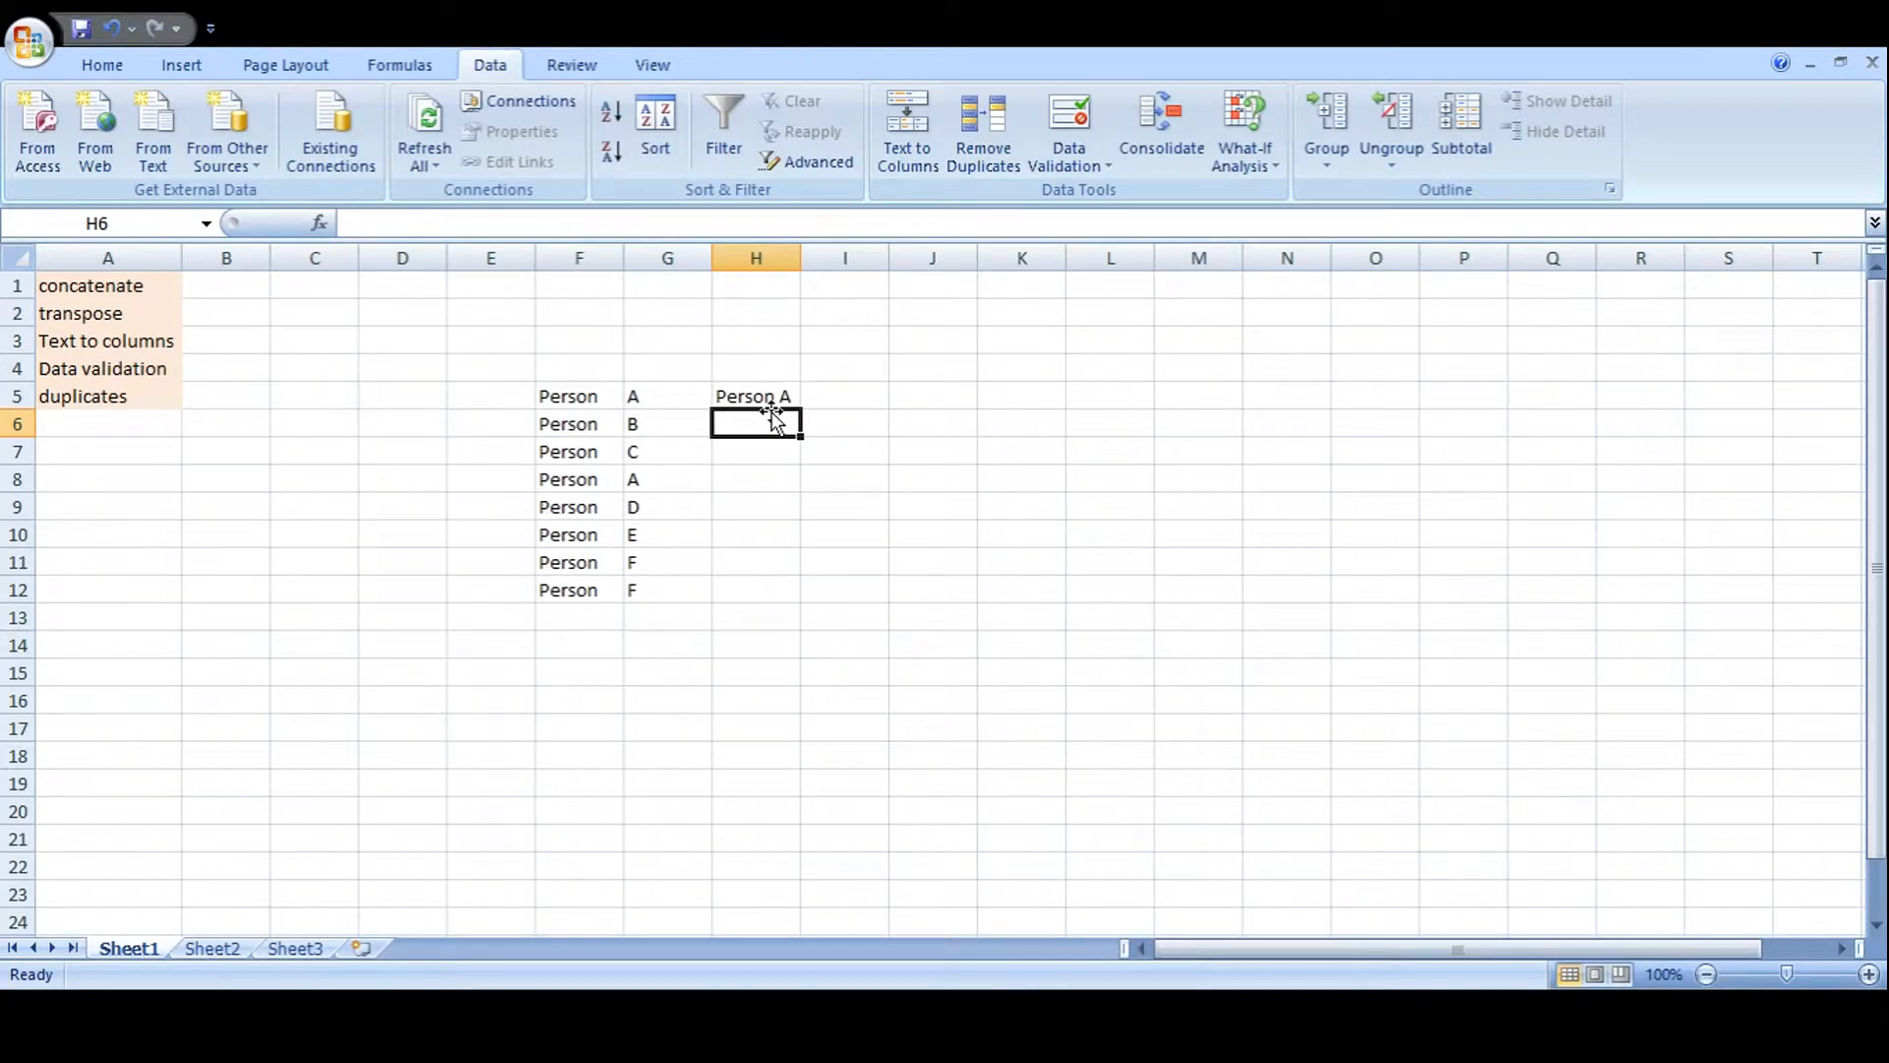
Fill the H5 formula down through H12 and check the formulas in several of the filled cells.
click(772, 394)
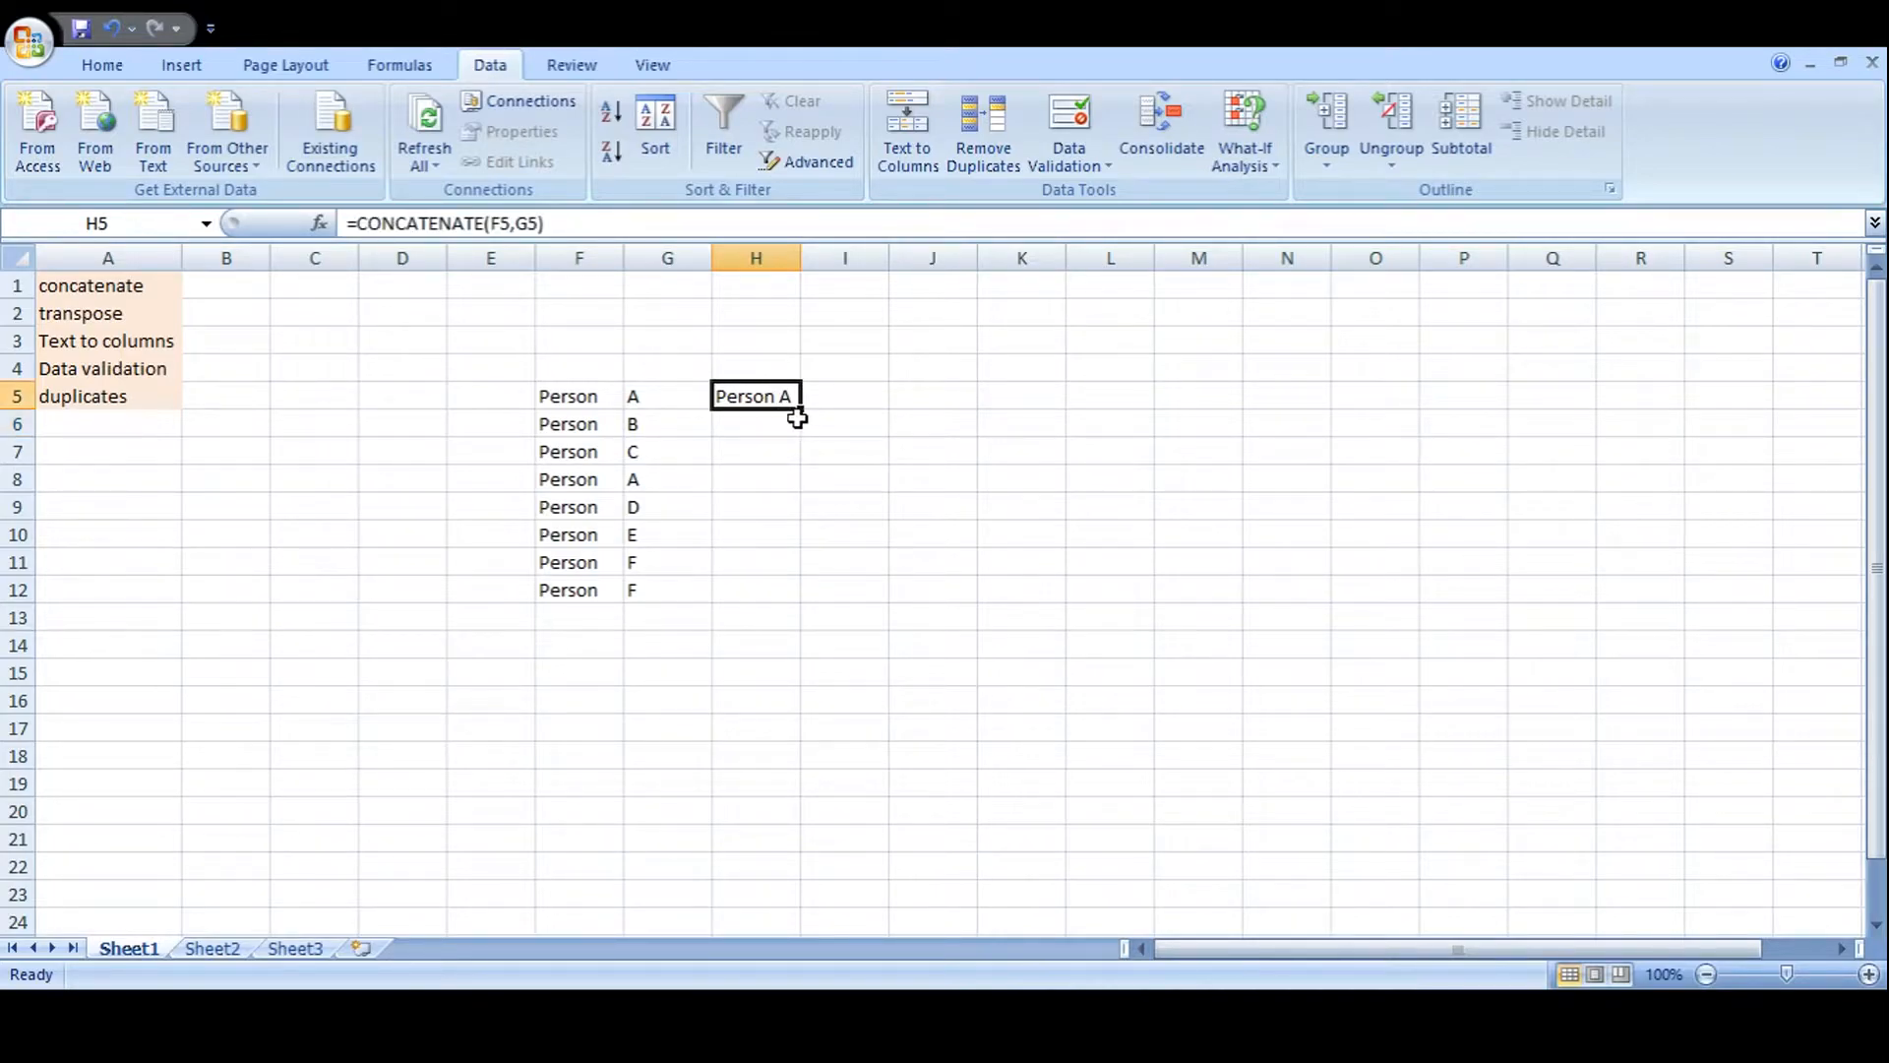
drag(799, 410, 760, 603)
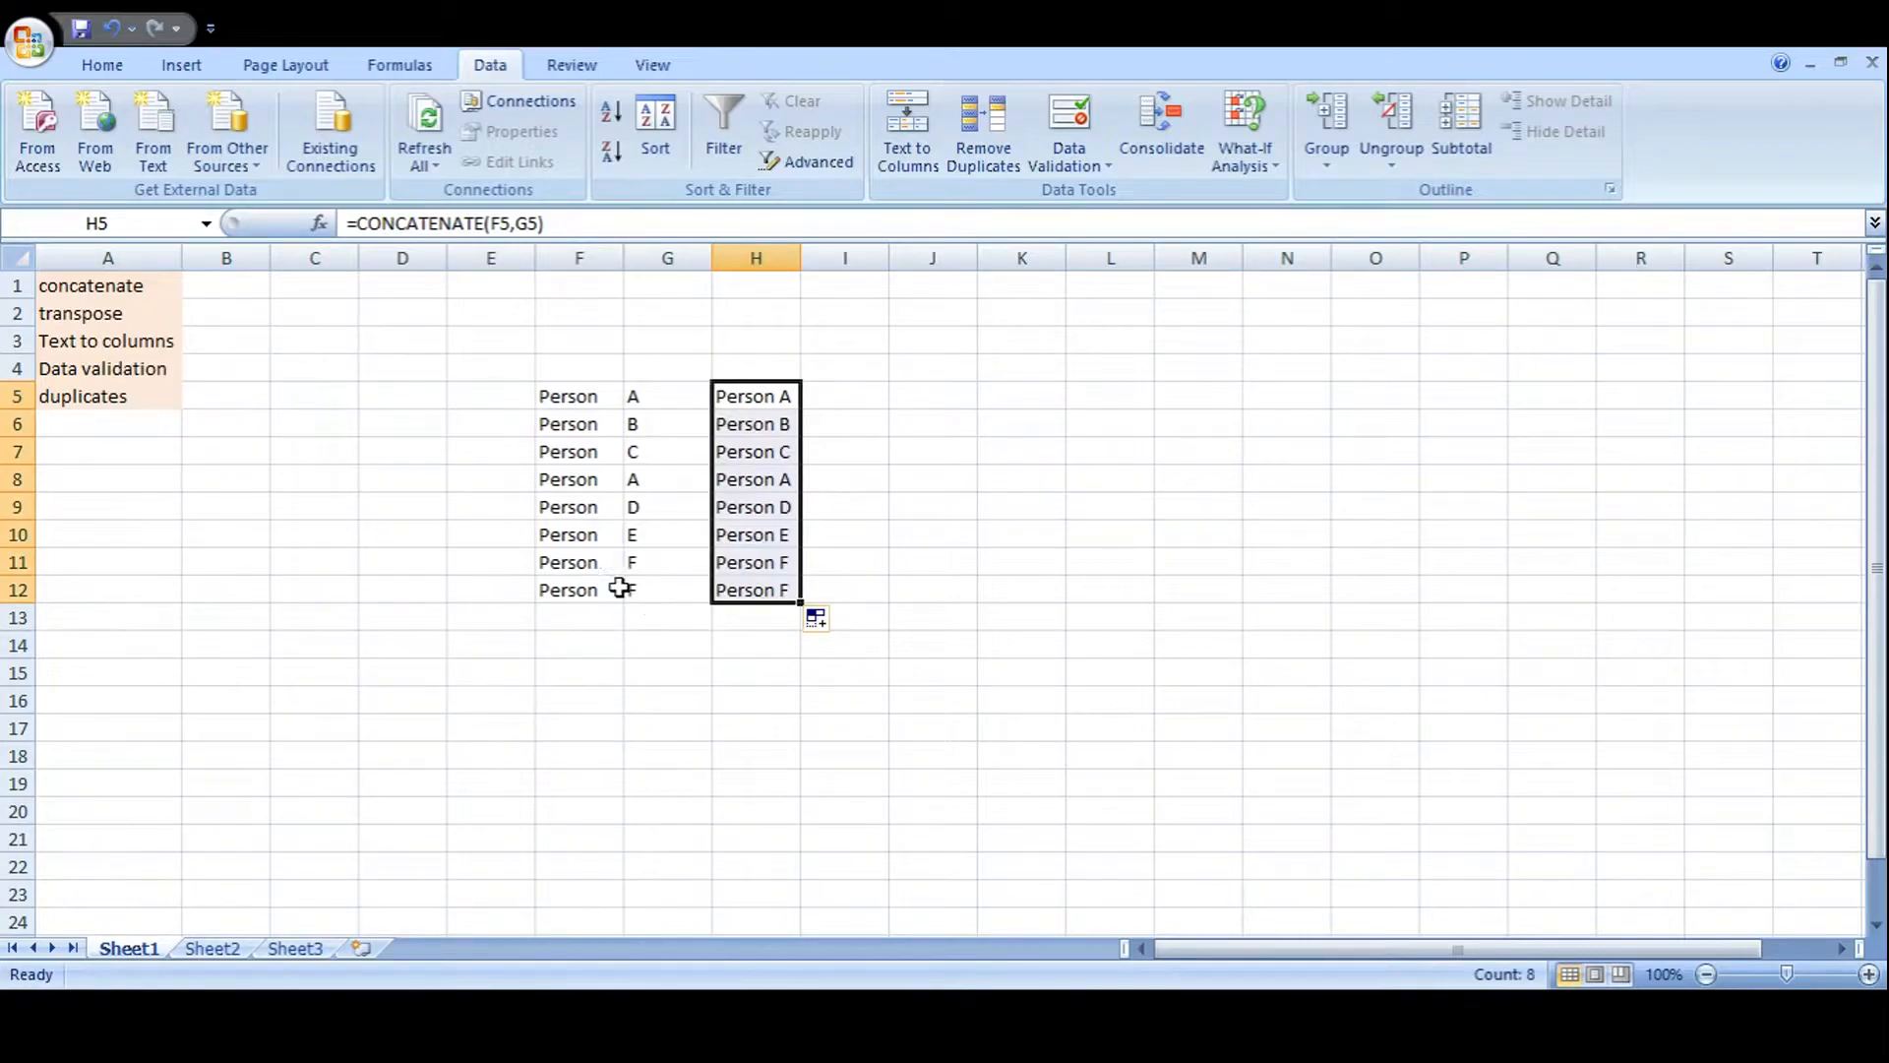
click(772, 428)
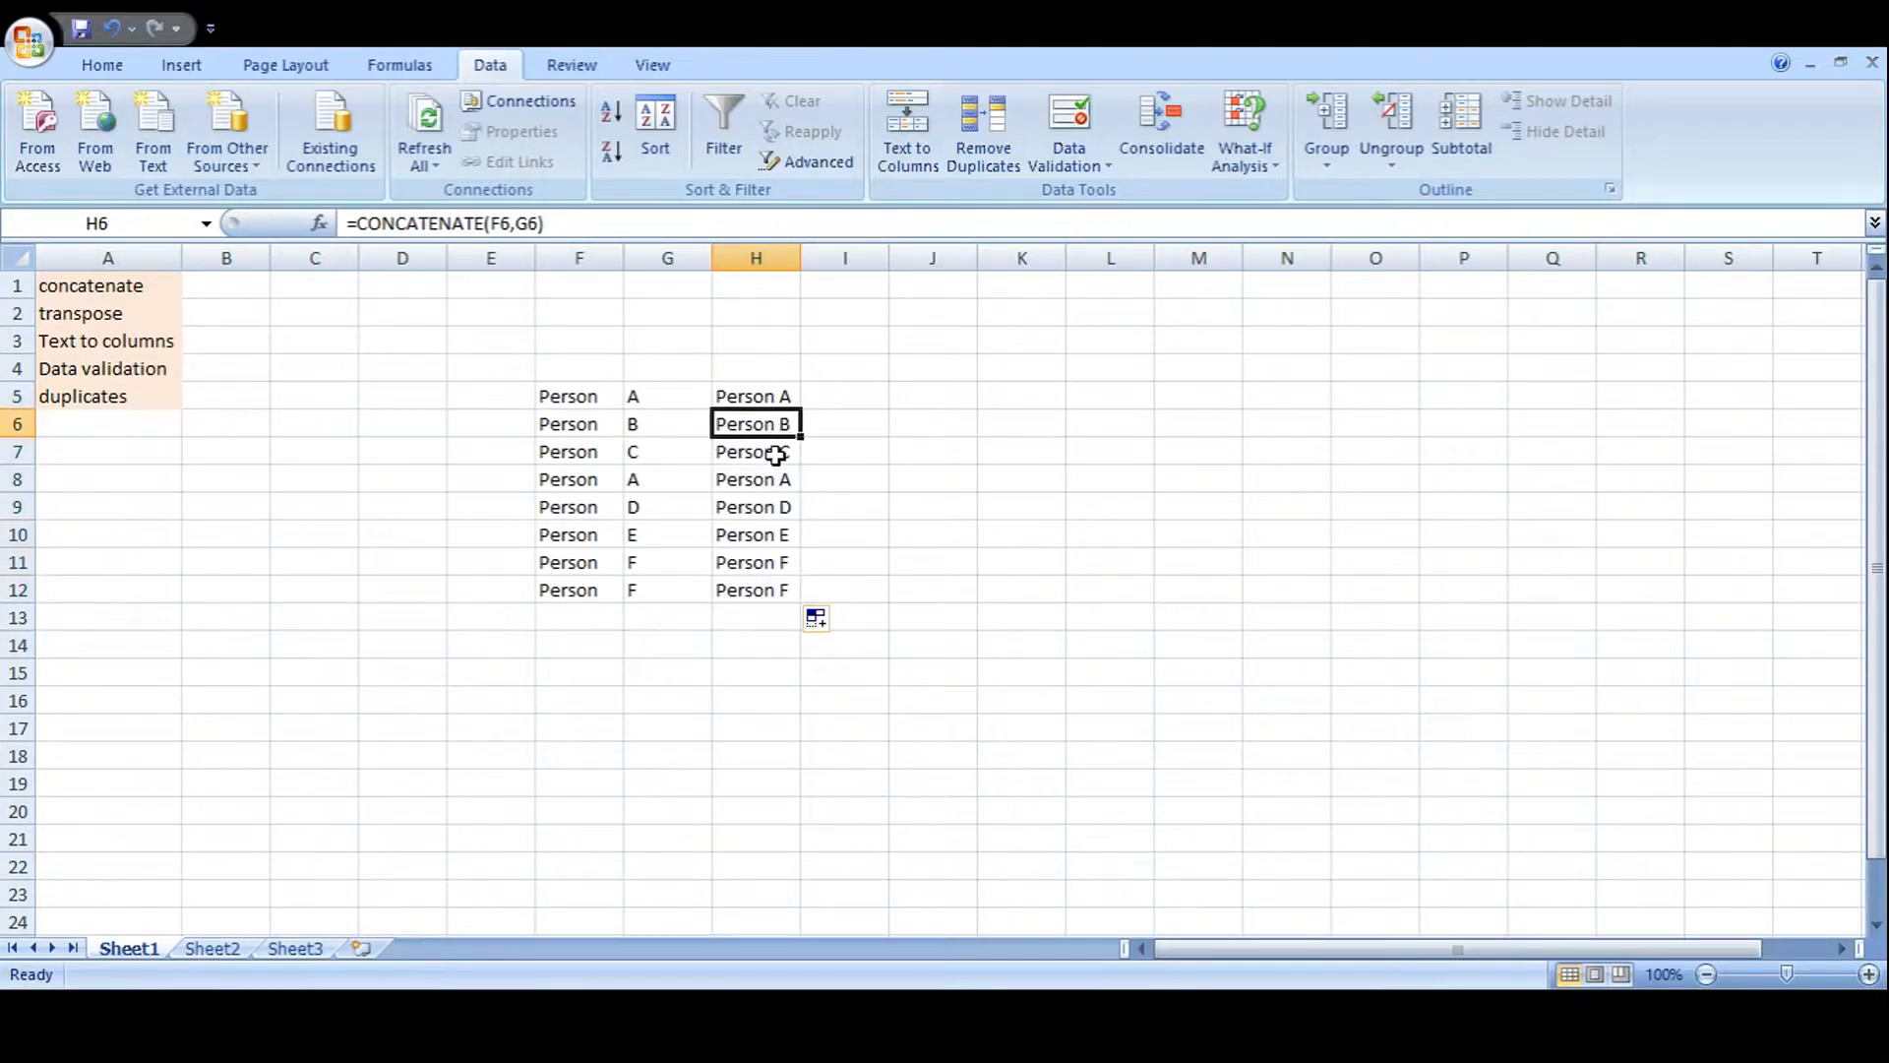
click(766, 502)
click(758, 452)
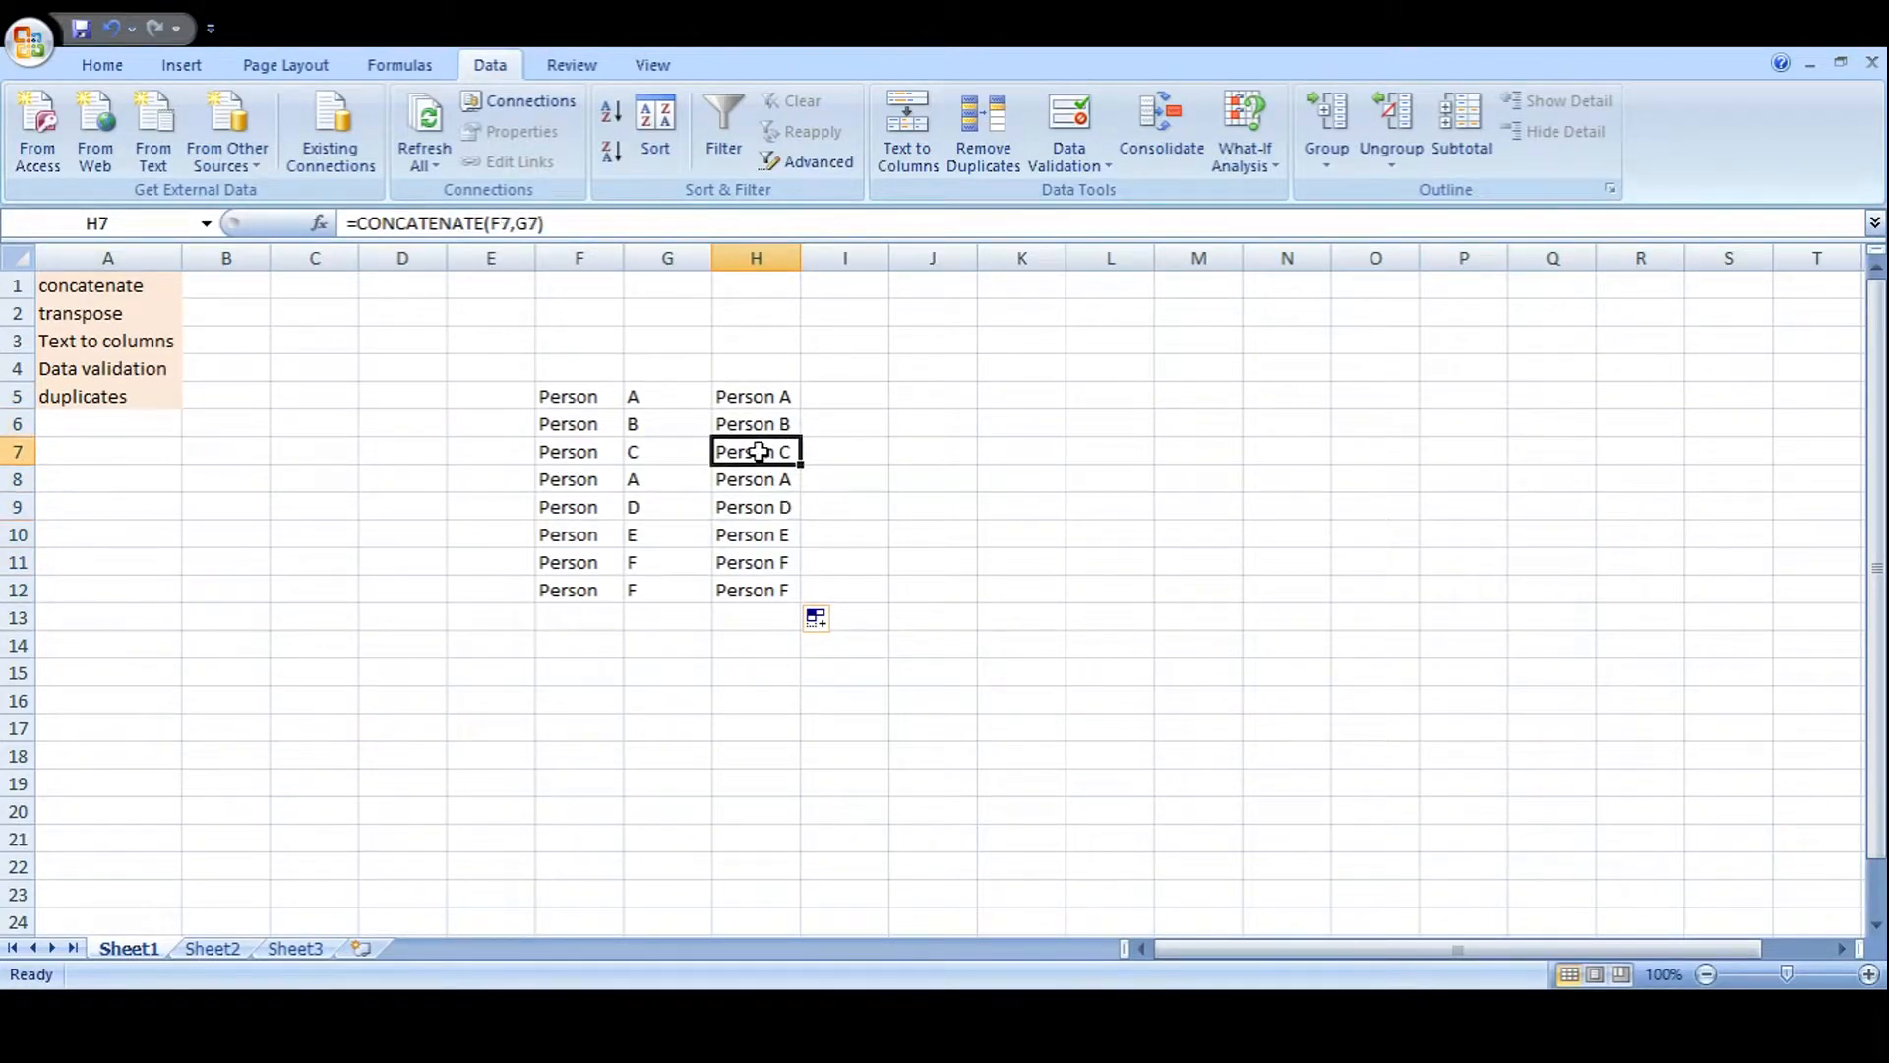
click(755, 399)
click(757, 458)
Copy H5:H12 and paste it over itself as values so the formulas become plain text.
click(754, 396)
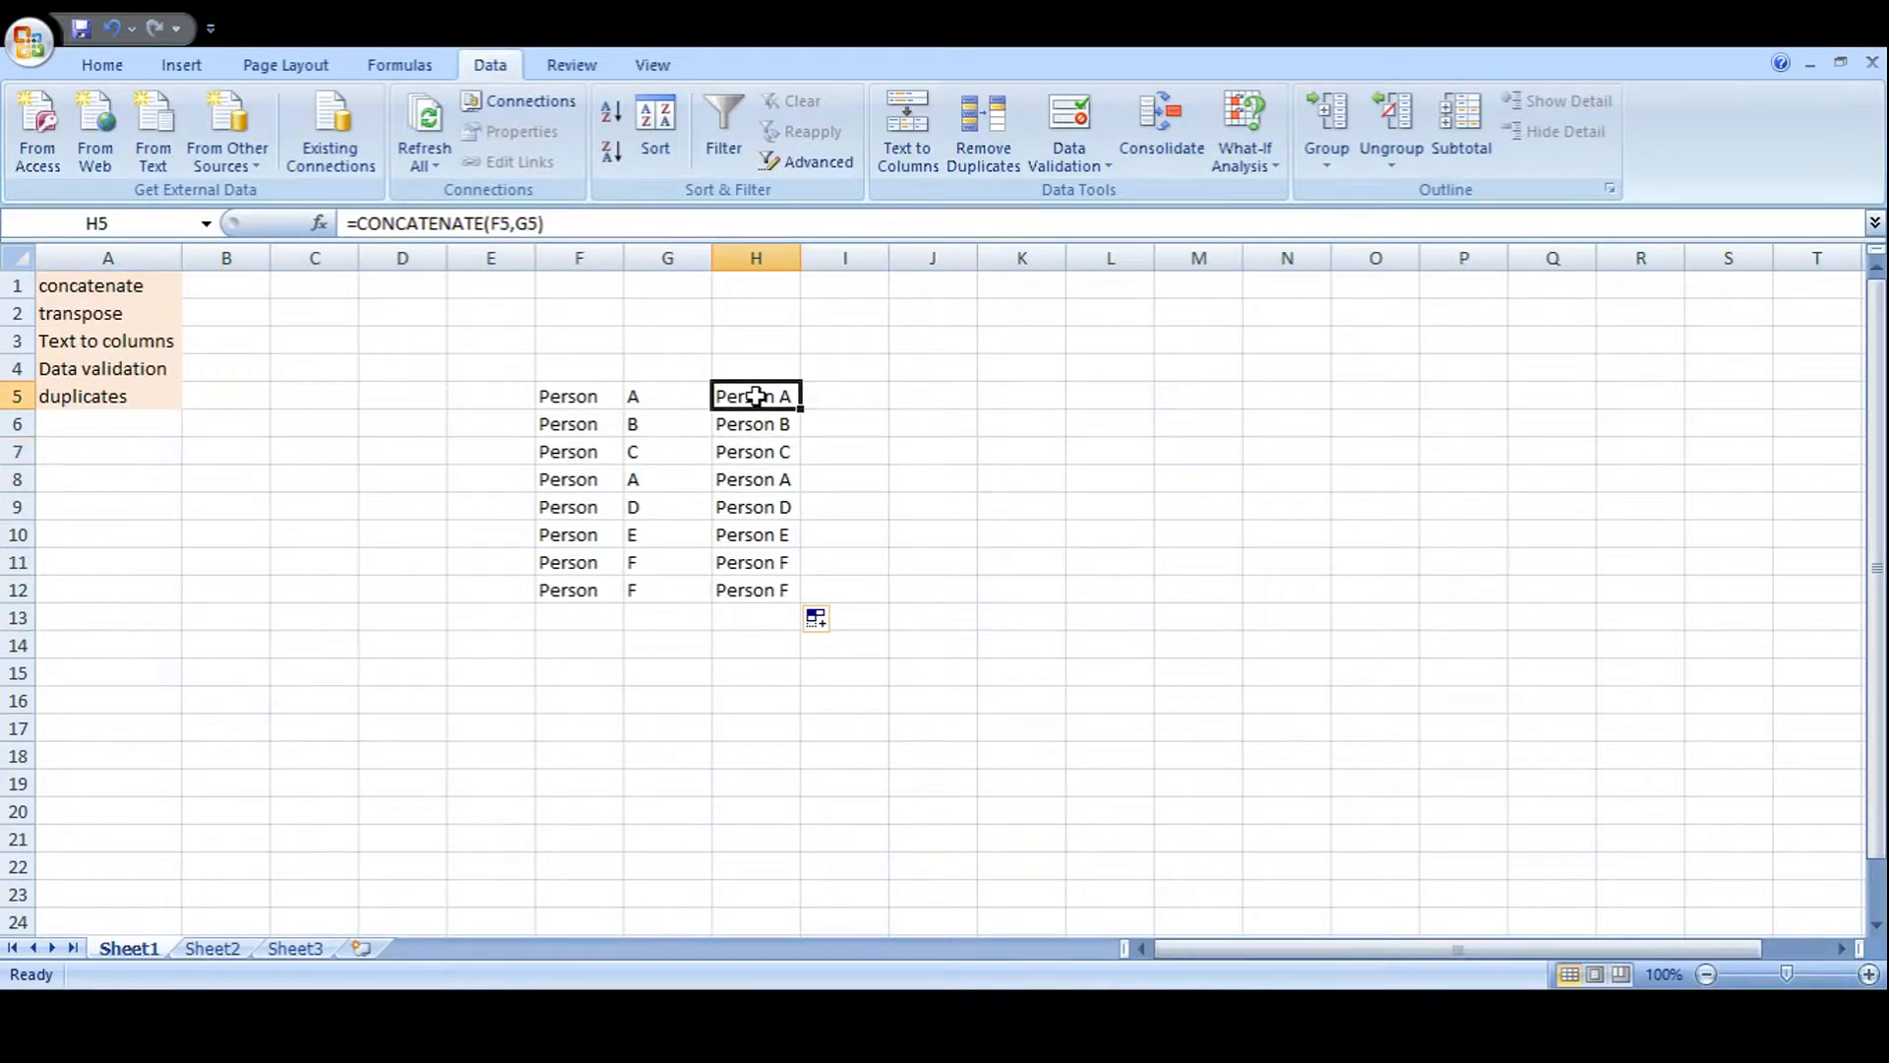
key(shift+Down)
key(shift+Down)
key(shift+Down)
key(shift+Down)
key(shift+Down)
key(shift+Down)
key(shift+Down)
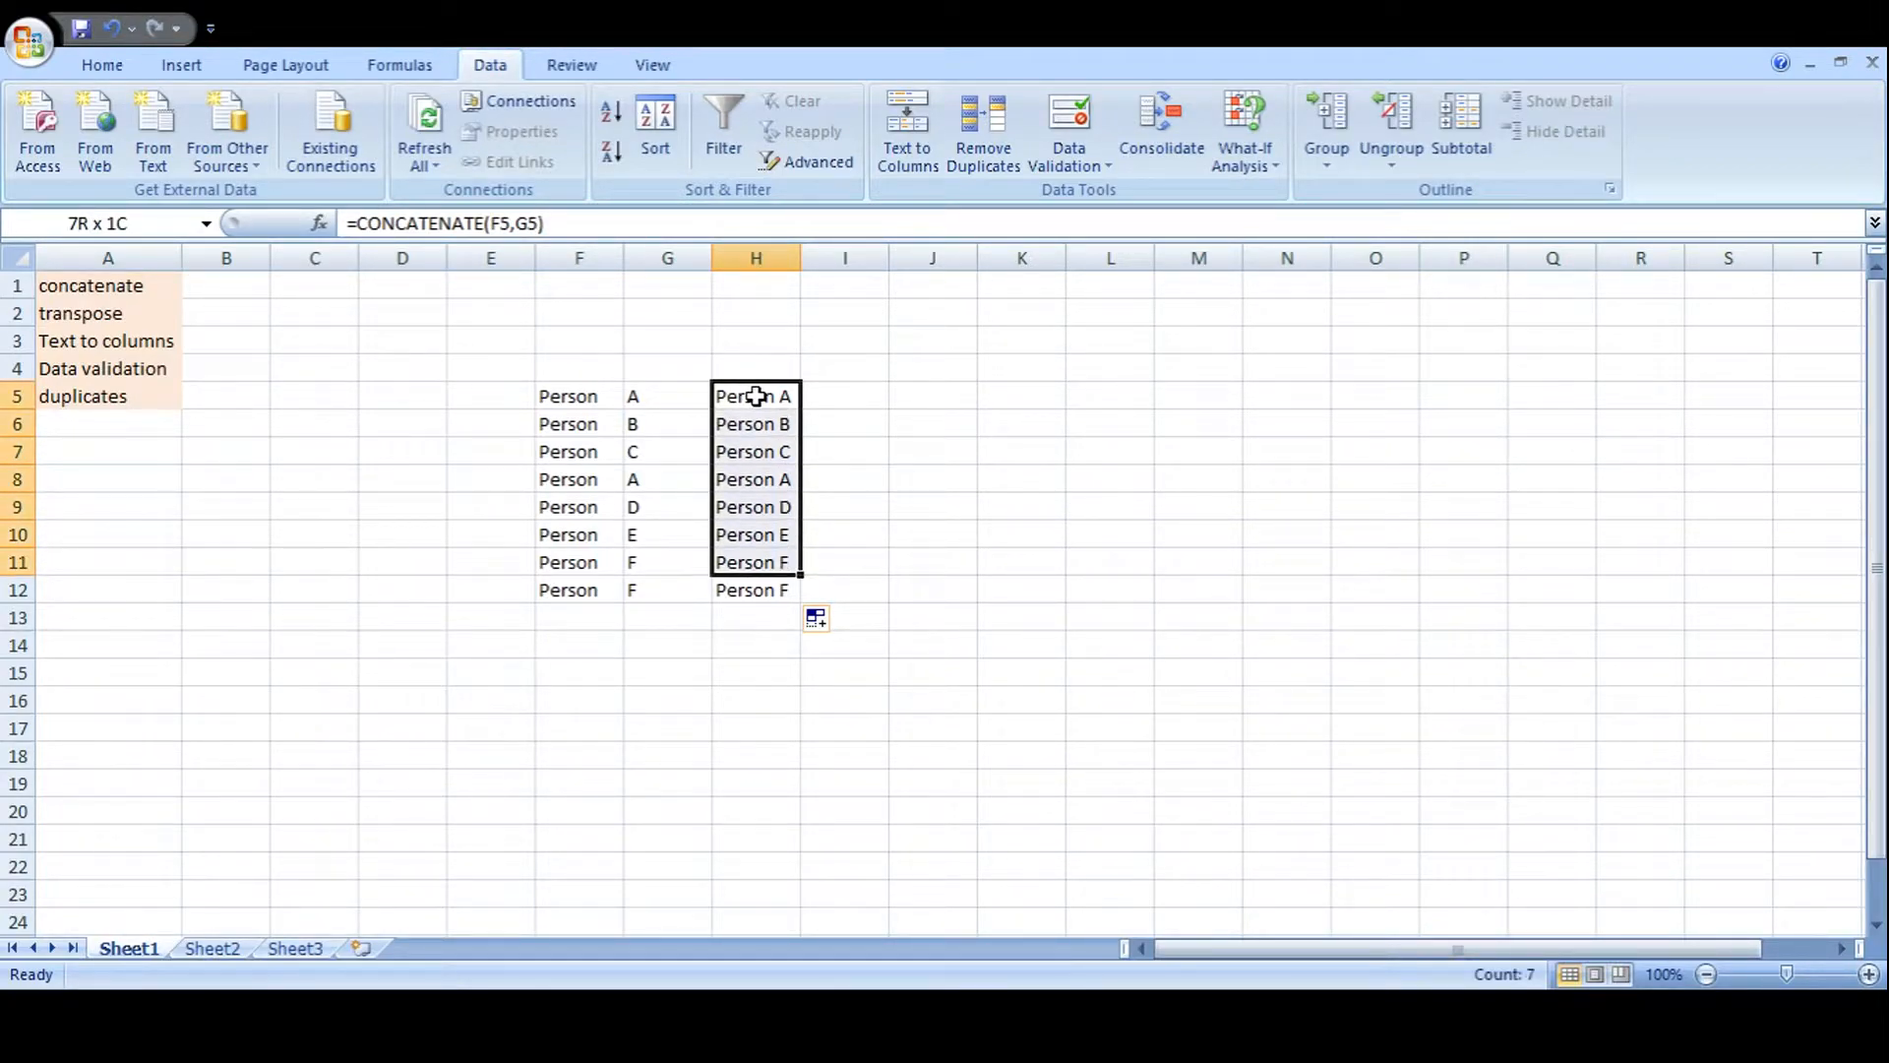
key(ctrl+c)
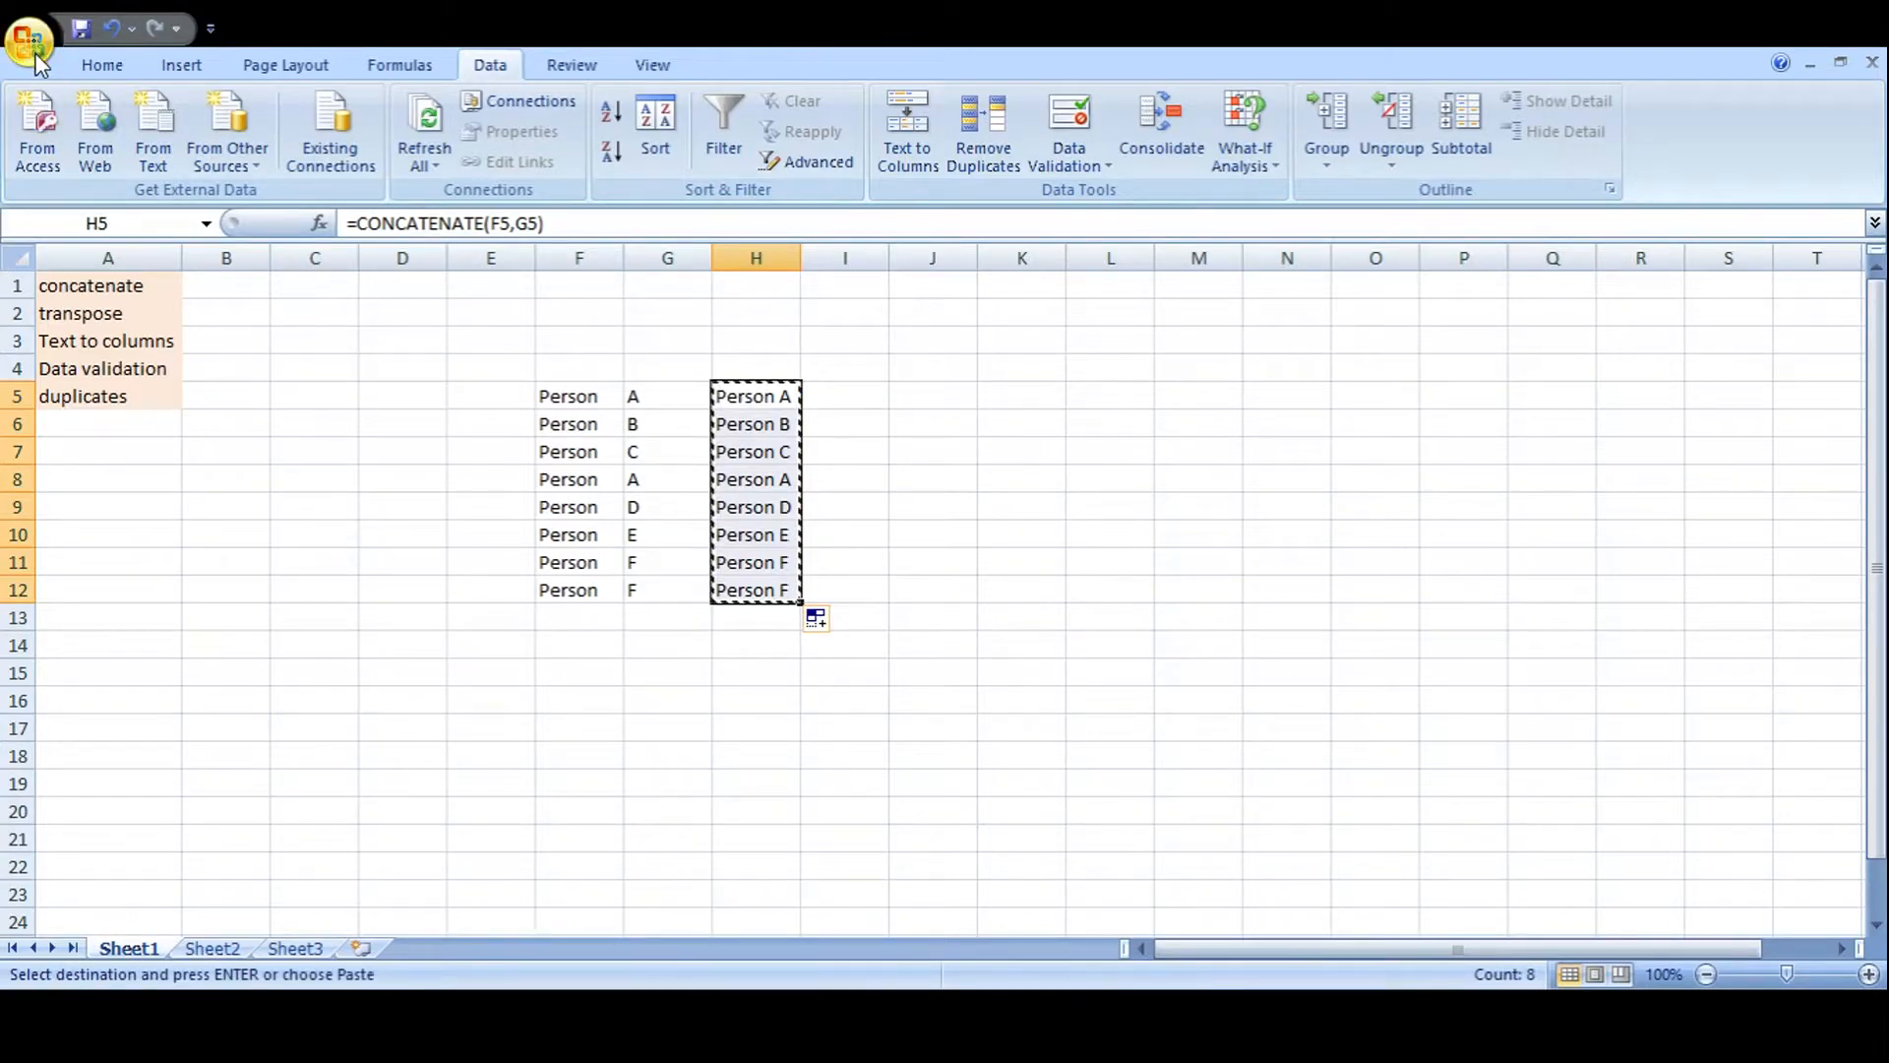
click(93, 65)
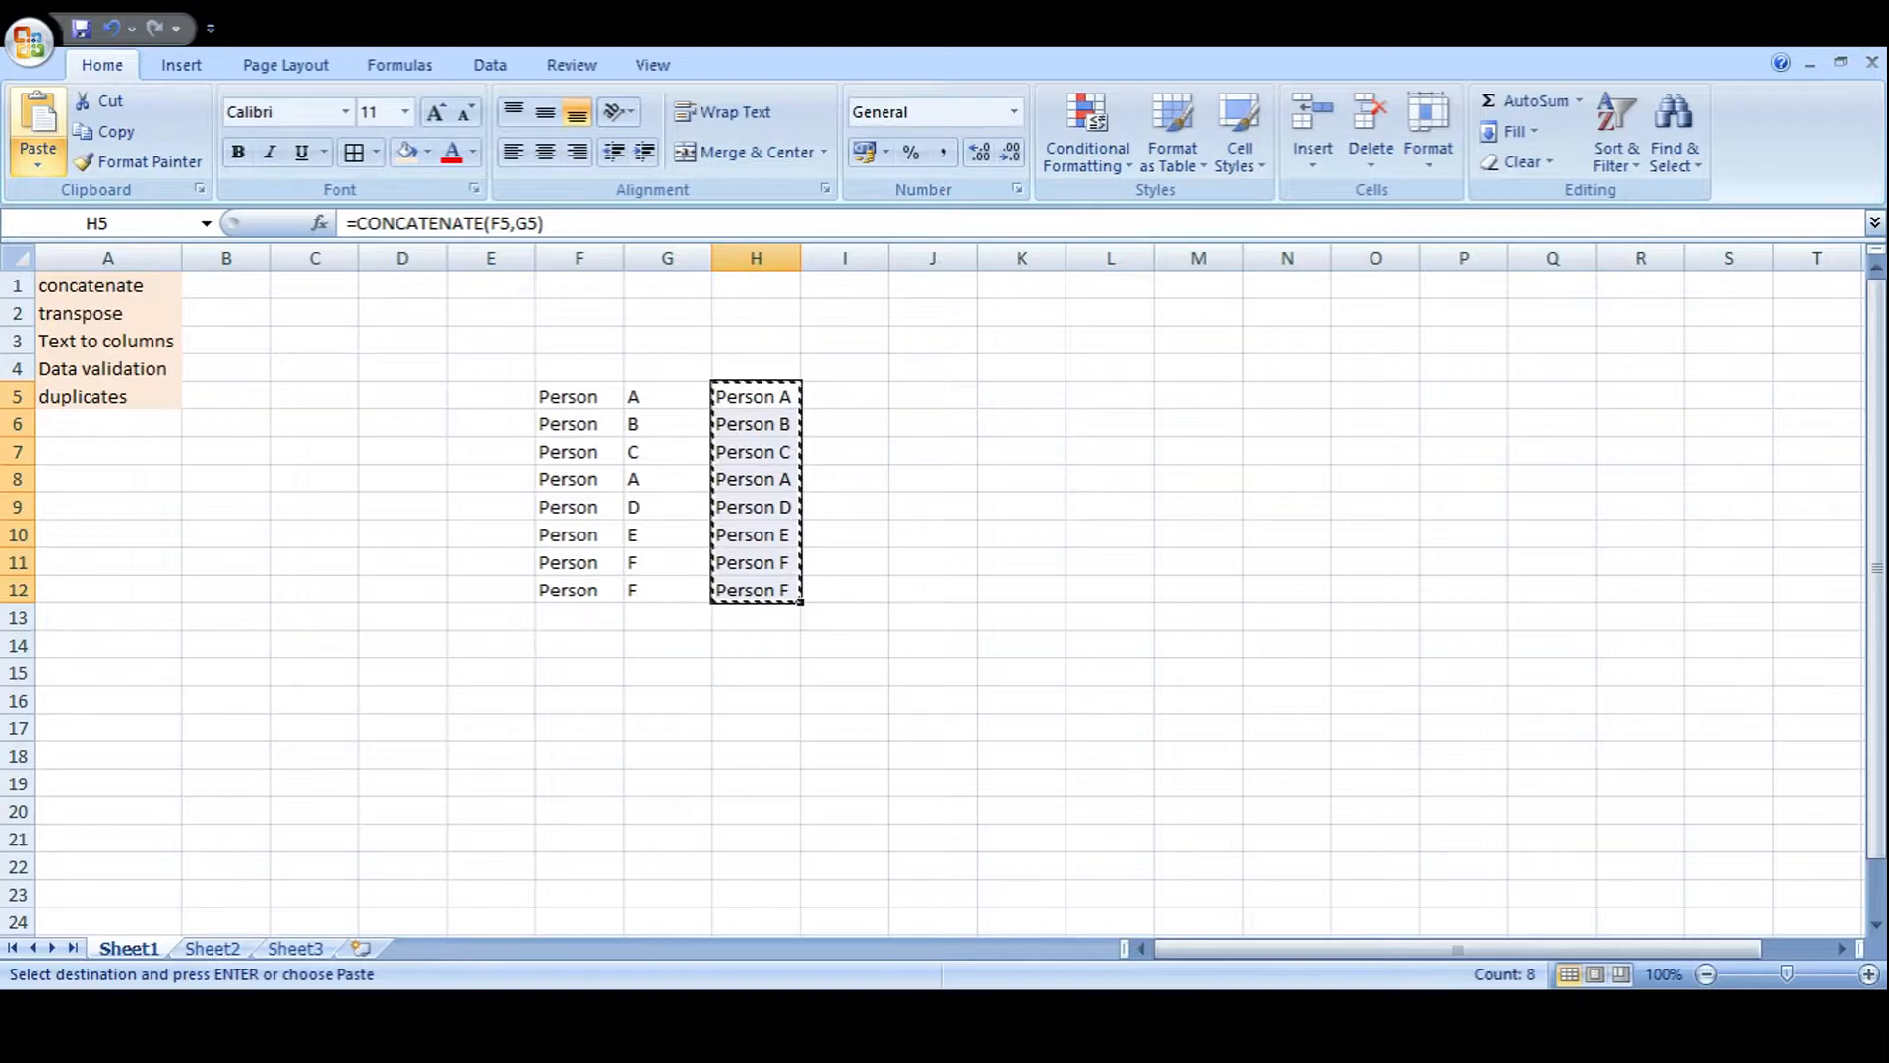
click(71, 252)
key(Escape)
Examine the combined names in column H for repeated entries.
drag(778, 398, 775, 480)
double_click(775, 480)
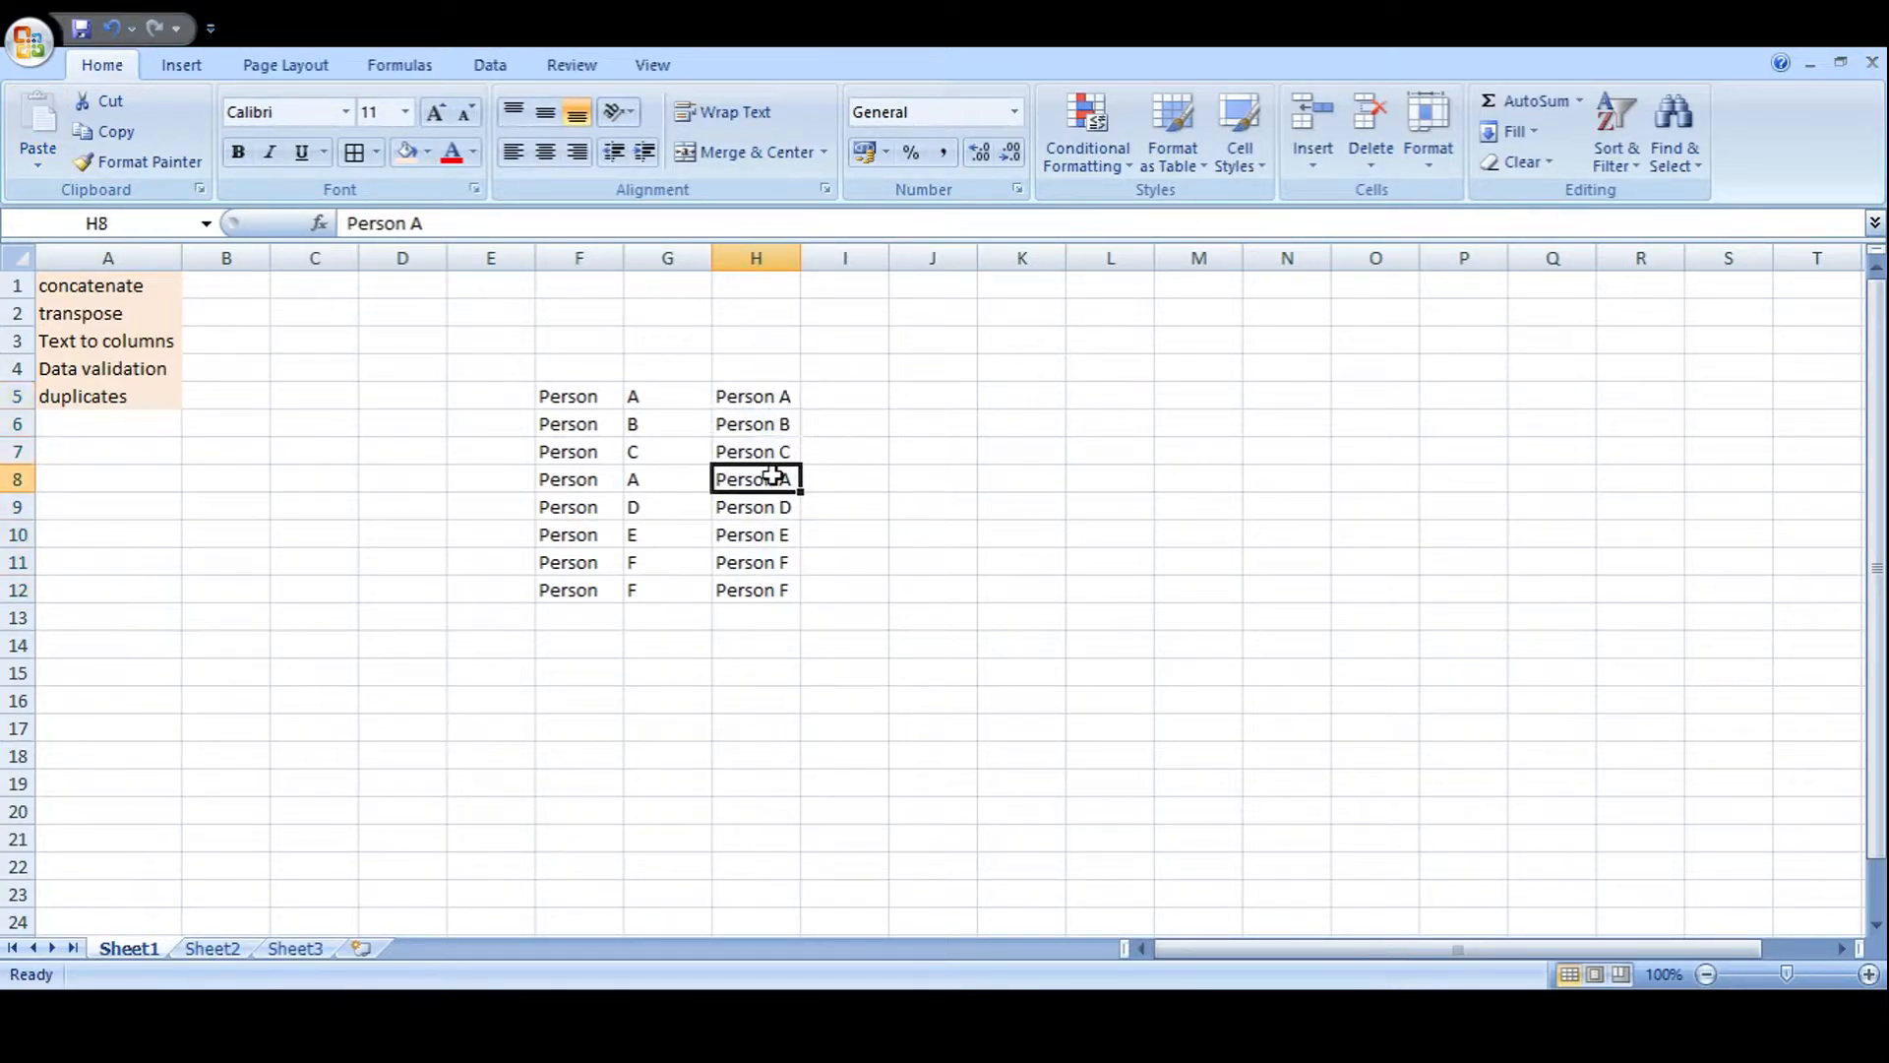
double_click(775, 481)
click(775, 526)
click(773, 567)
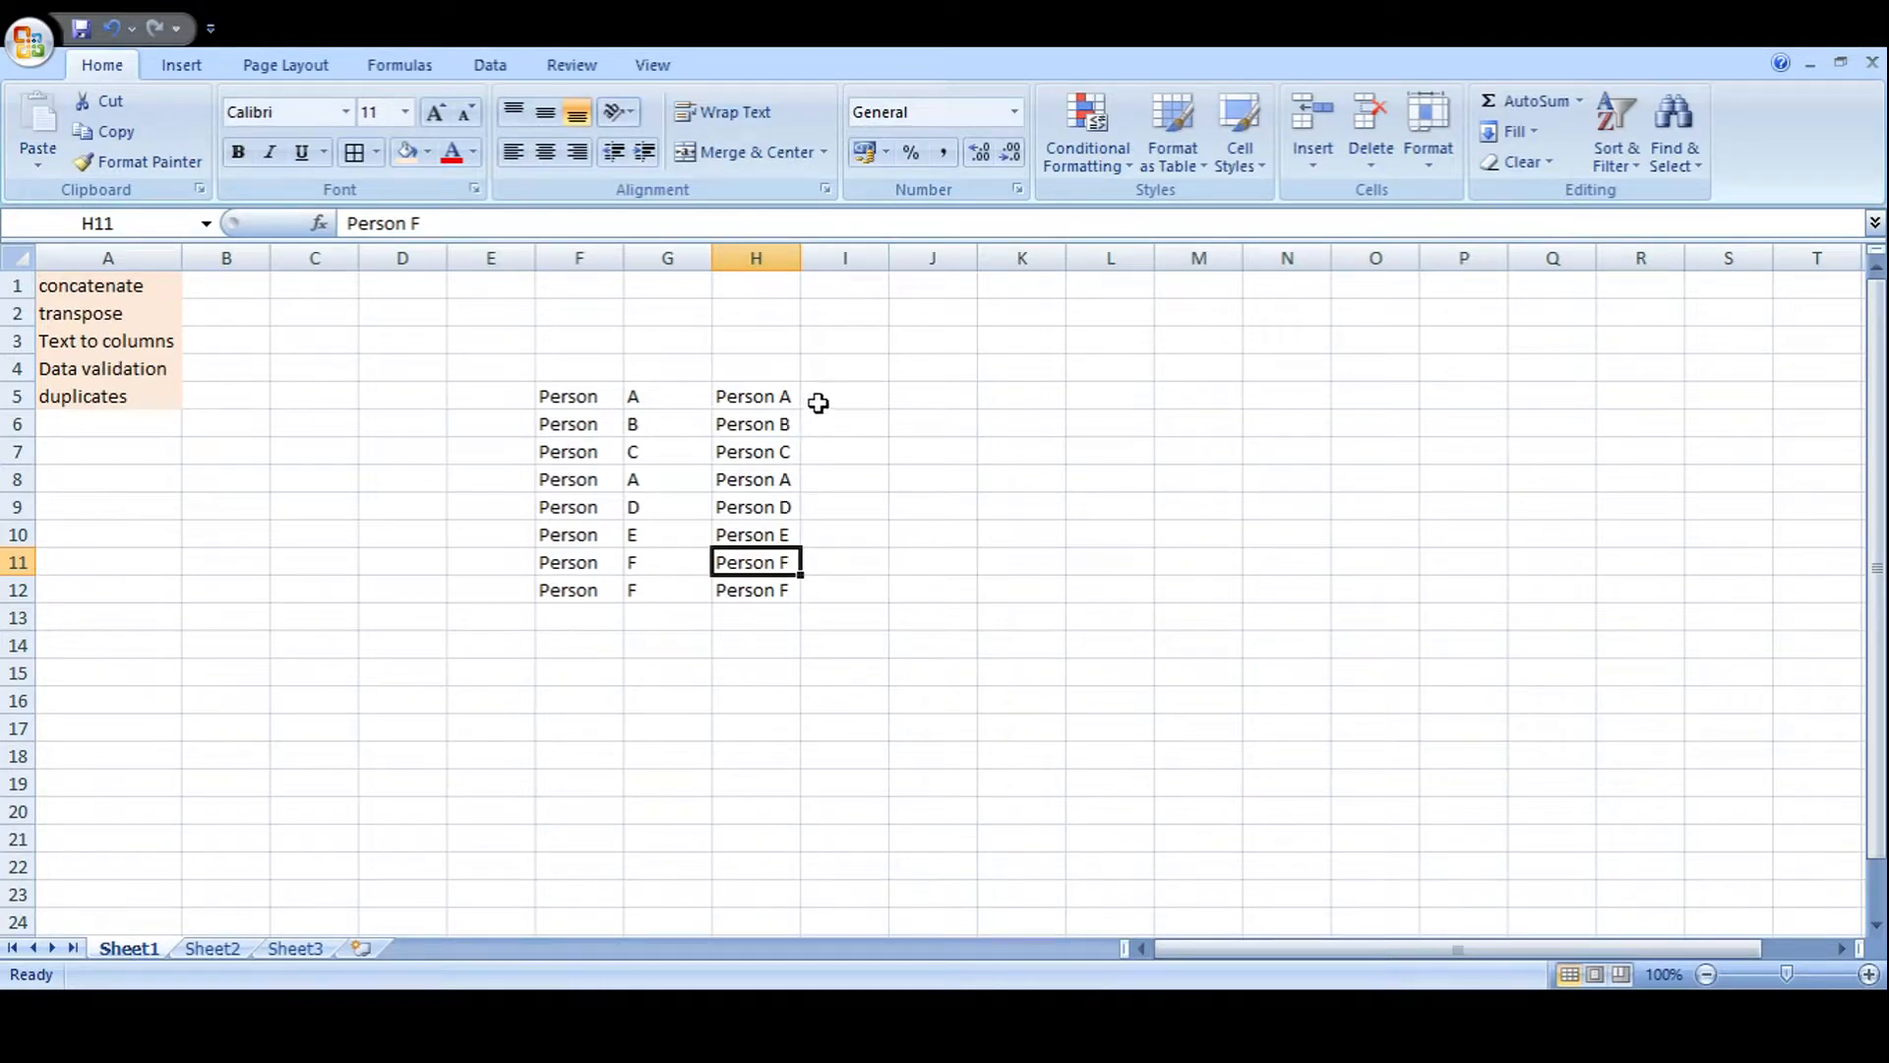
click(782, 401)
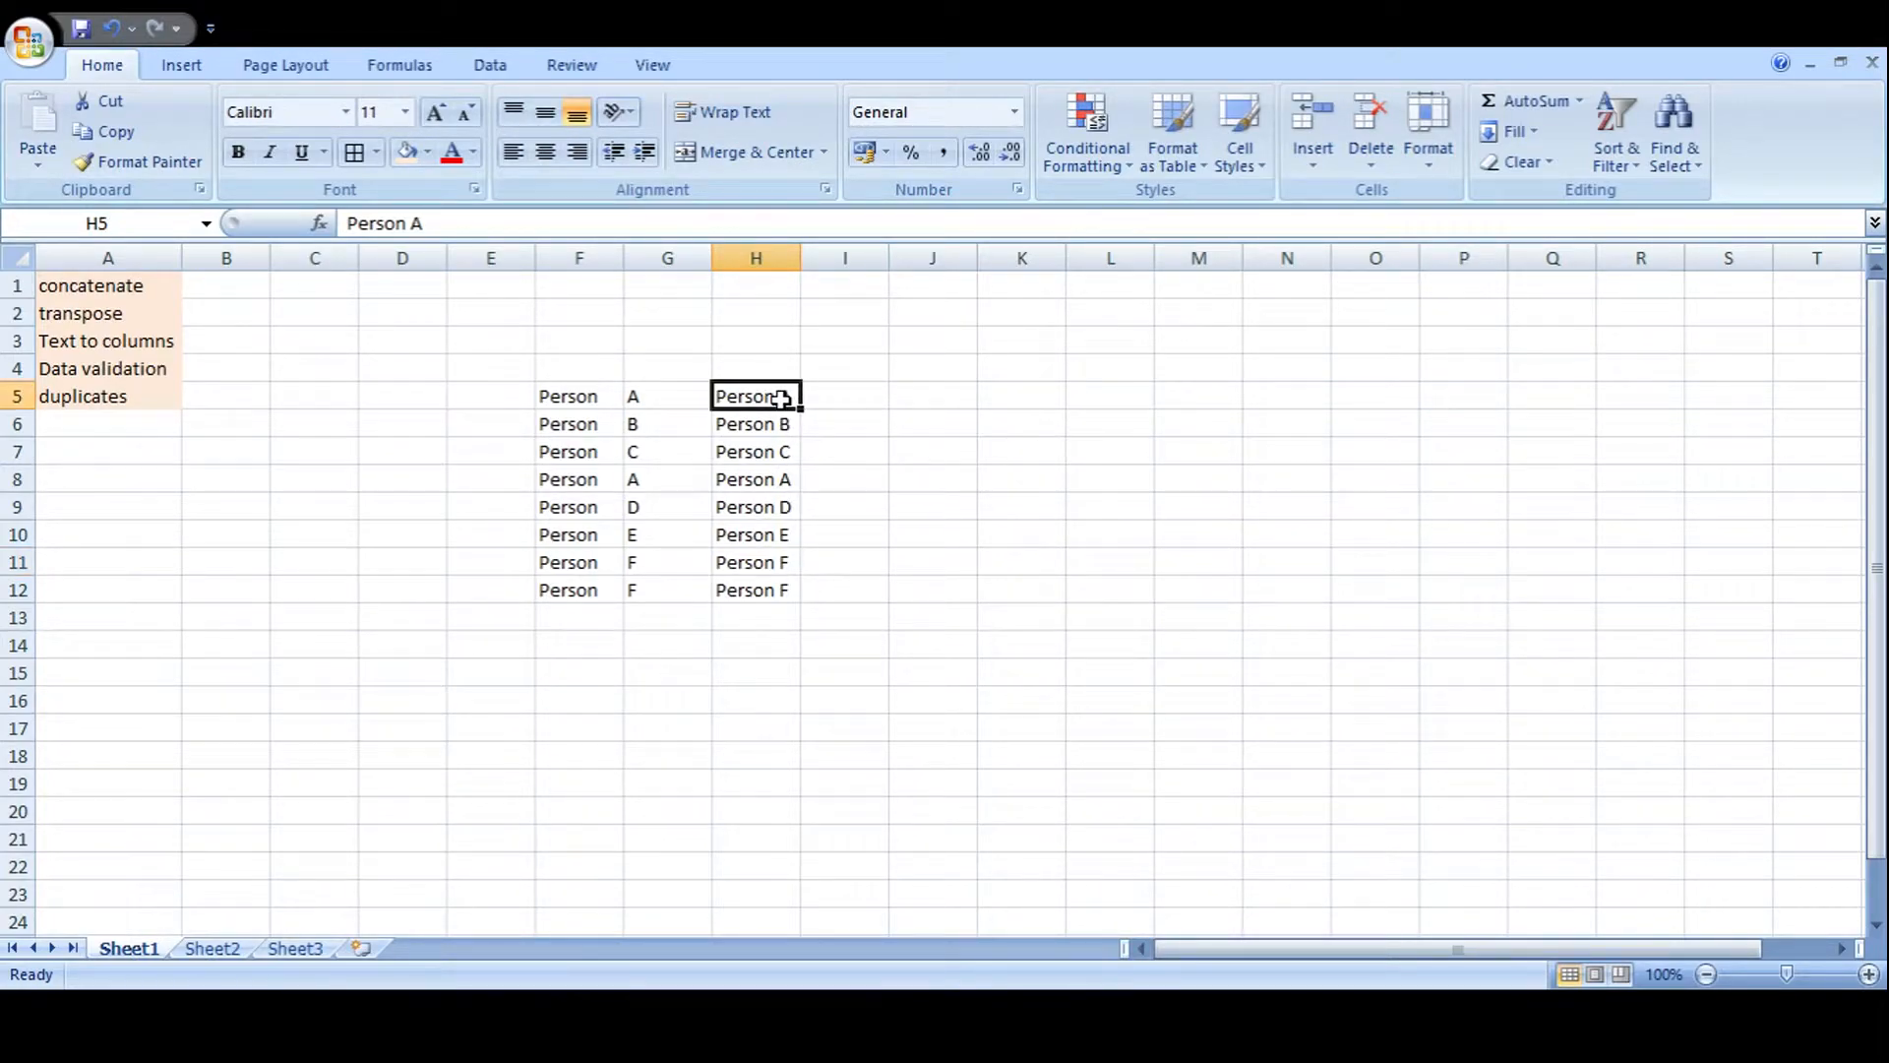
click(763, 481)
click(768, 564)
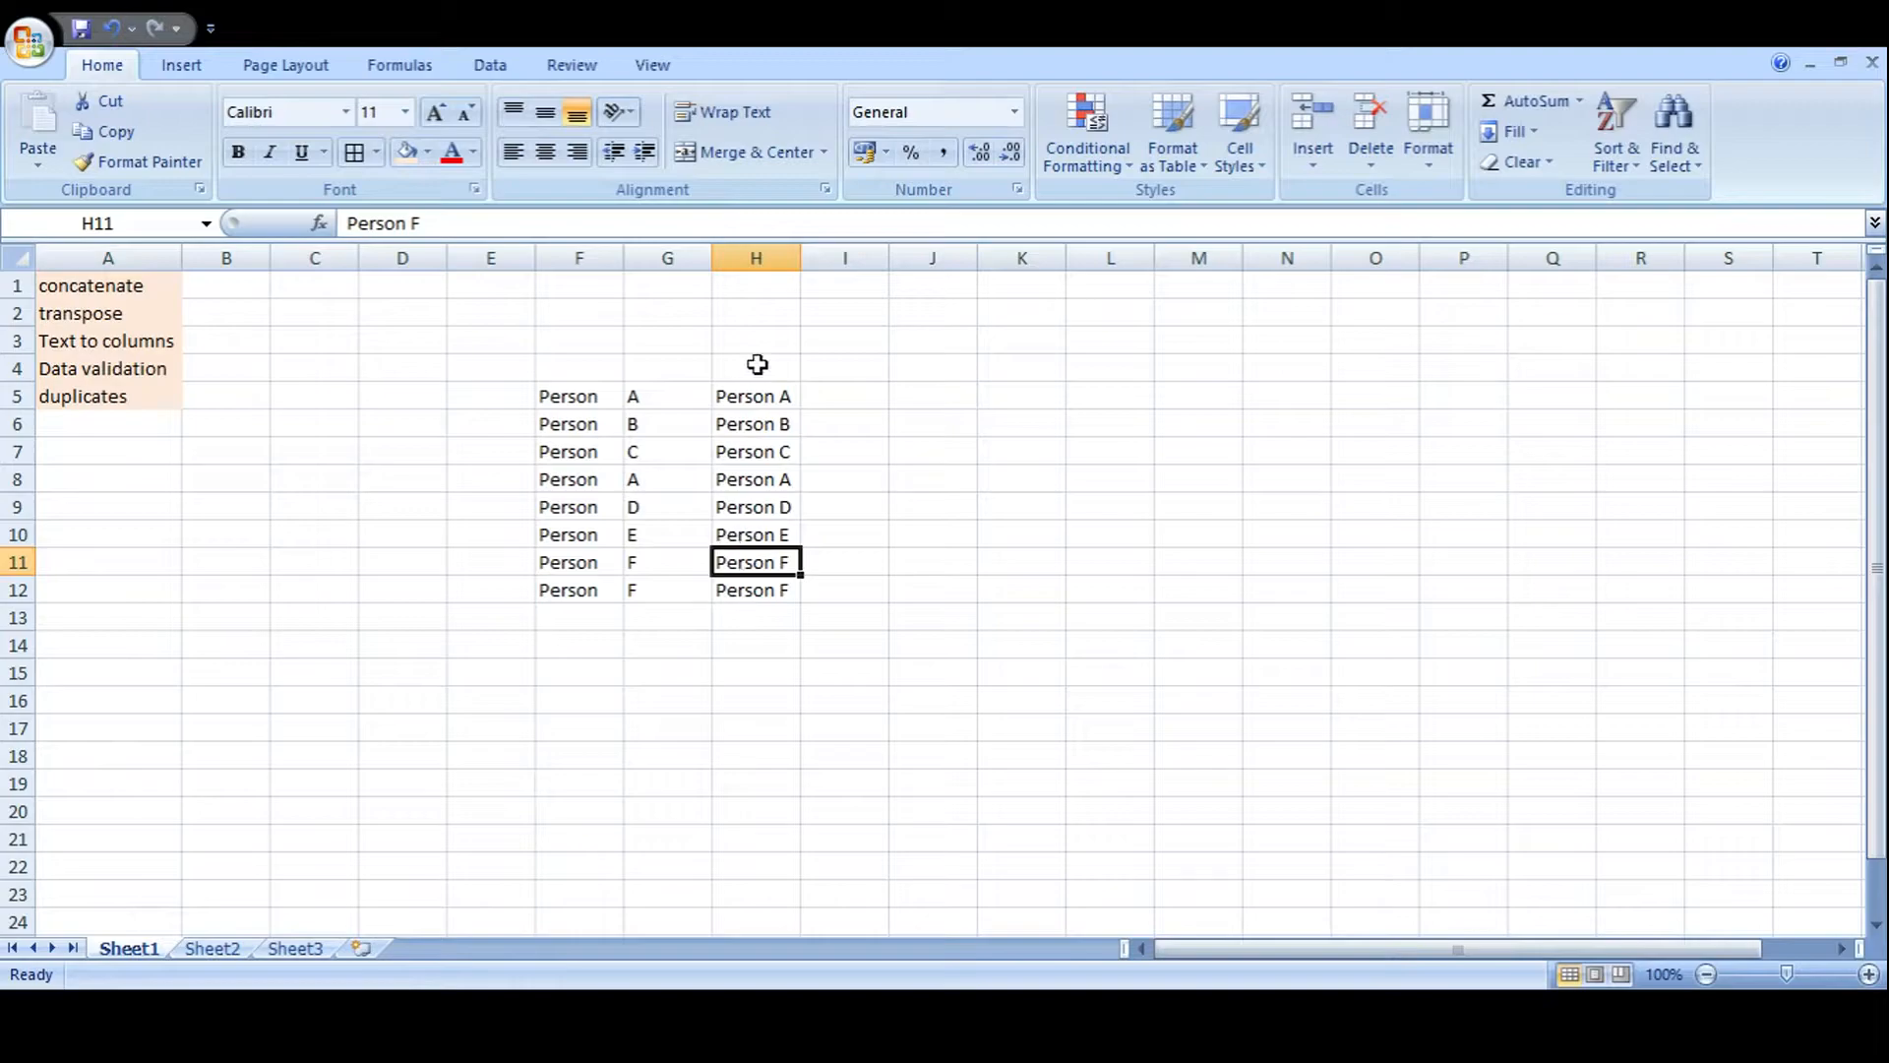
Clear the contents of the source cells F5:G12.
click(587, 387)
key(shift+Right)
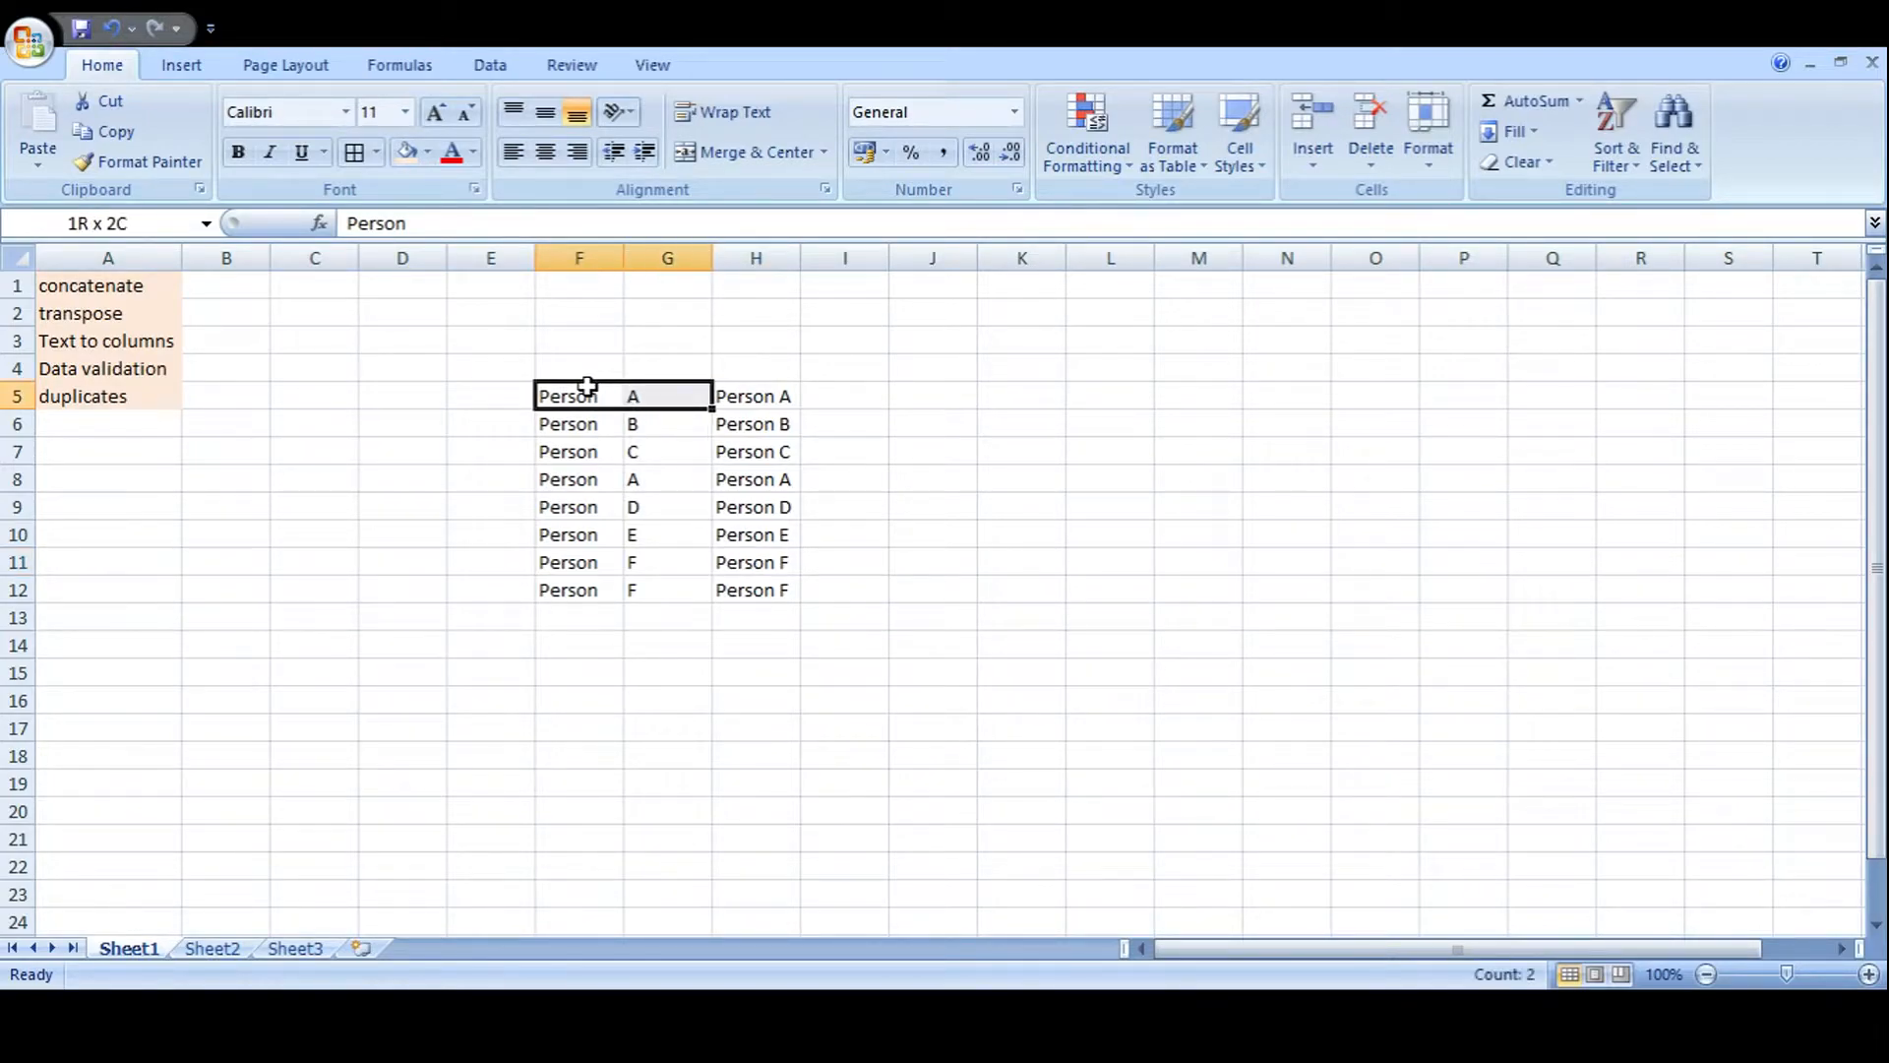
key(shift+Down)
key(shift+Down)
key(shift+Down)
key(shift+Down)
key(shift+Down)
key(shift+Down)
key(shift+Down)
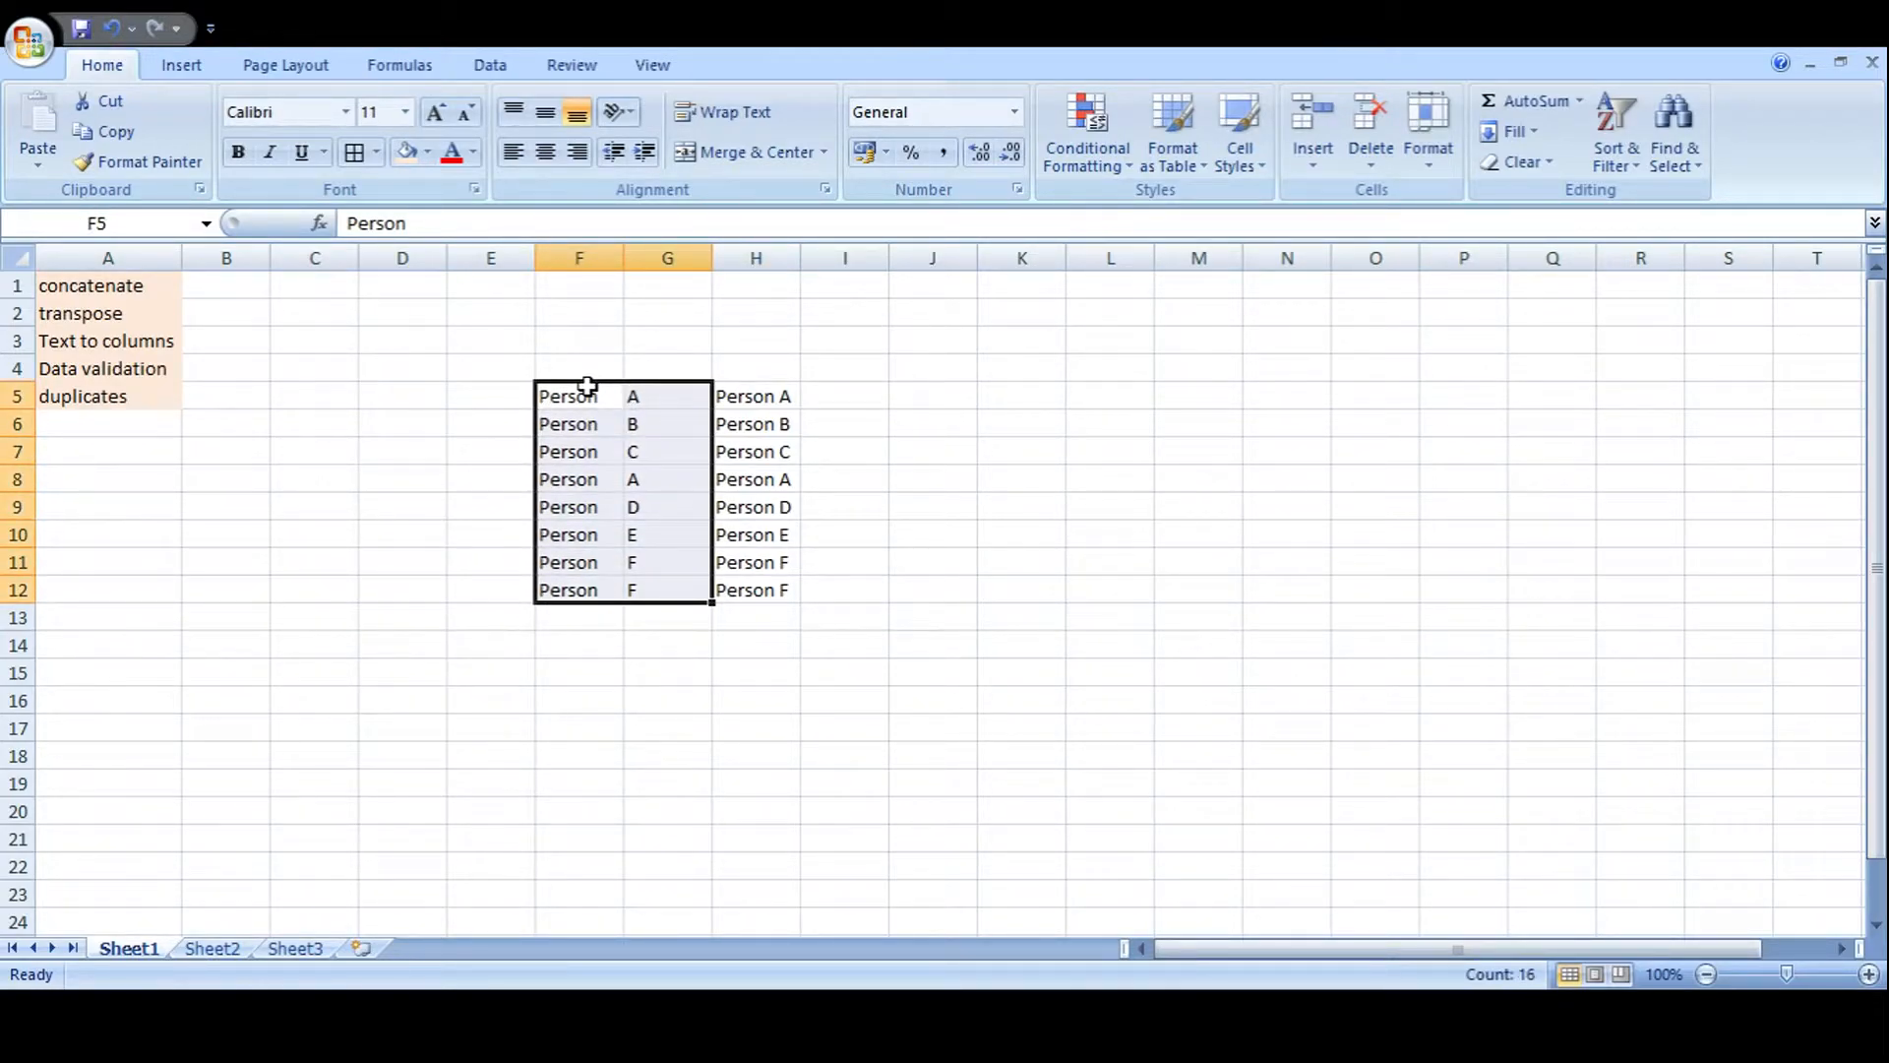
key(Delete)
Remove the duplicate entries from the list in H5:H12.
key(Right)
key(Right)
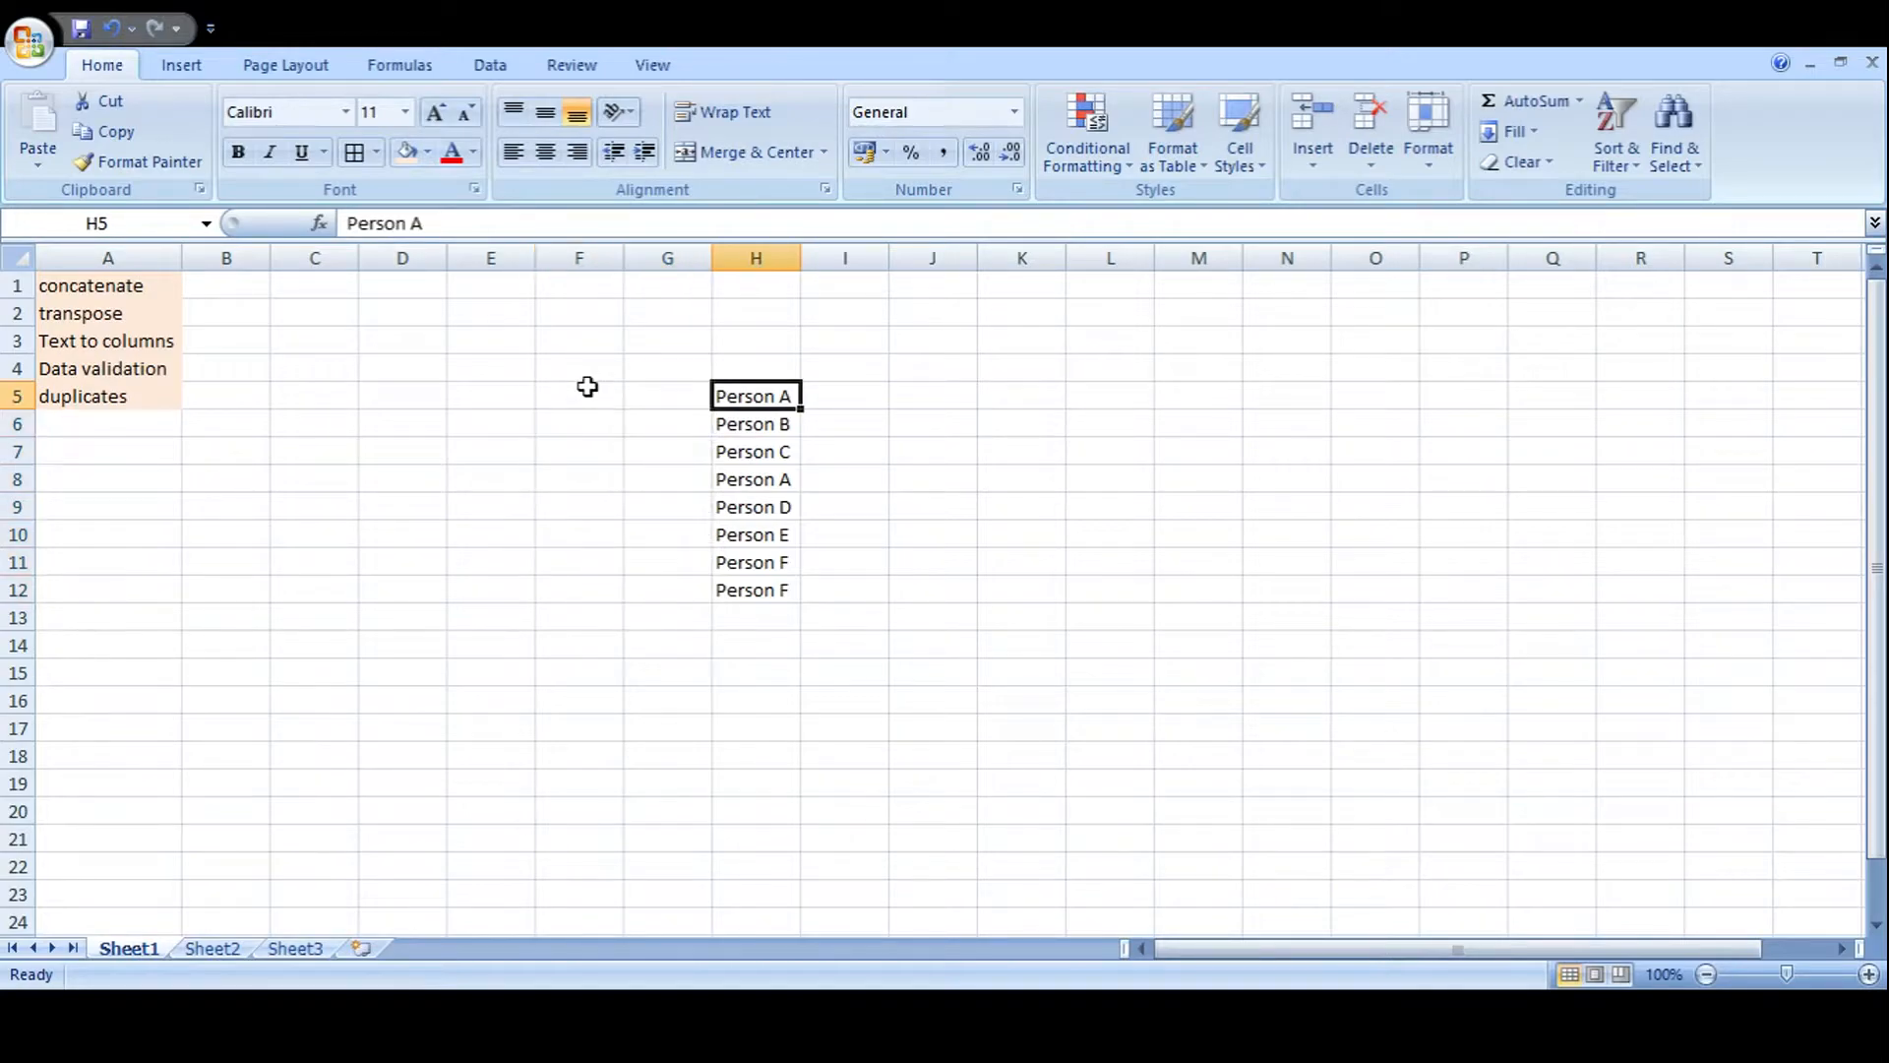
key(shift+Down)
key(shift+Down)
key(shift+Down)
key(shift+Down)
key(shift+Down)
key(shift+Down)
key(shift+Down)
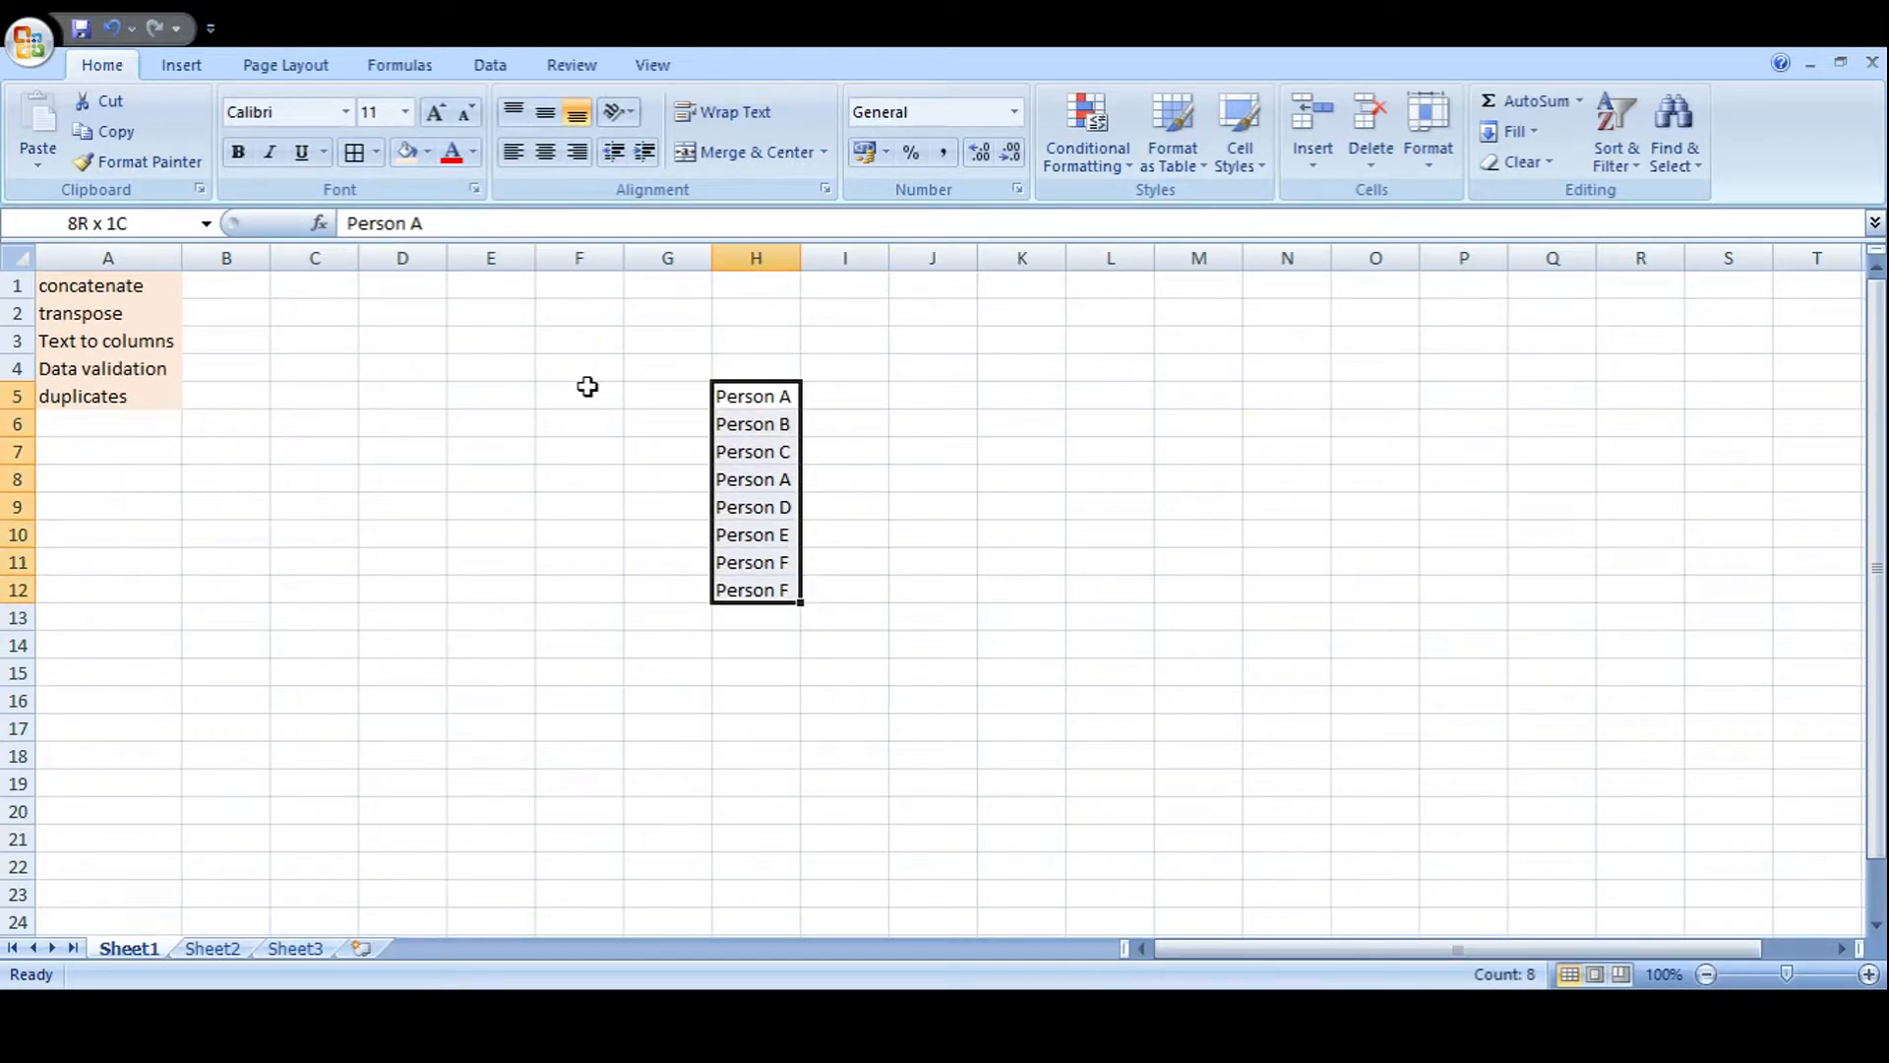
click(489, 69)
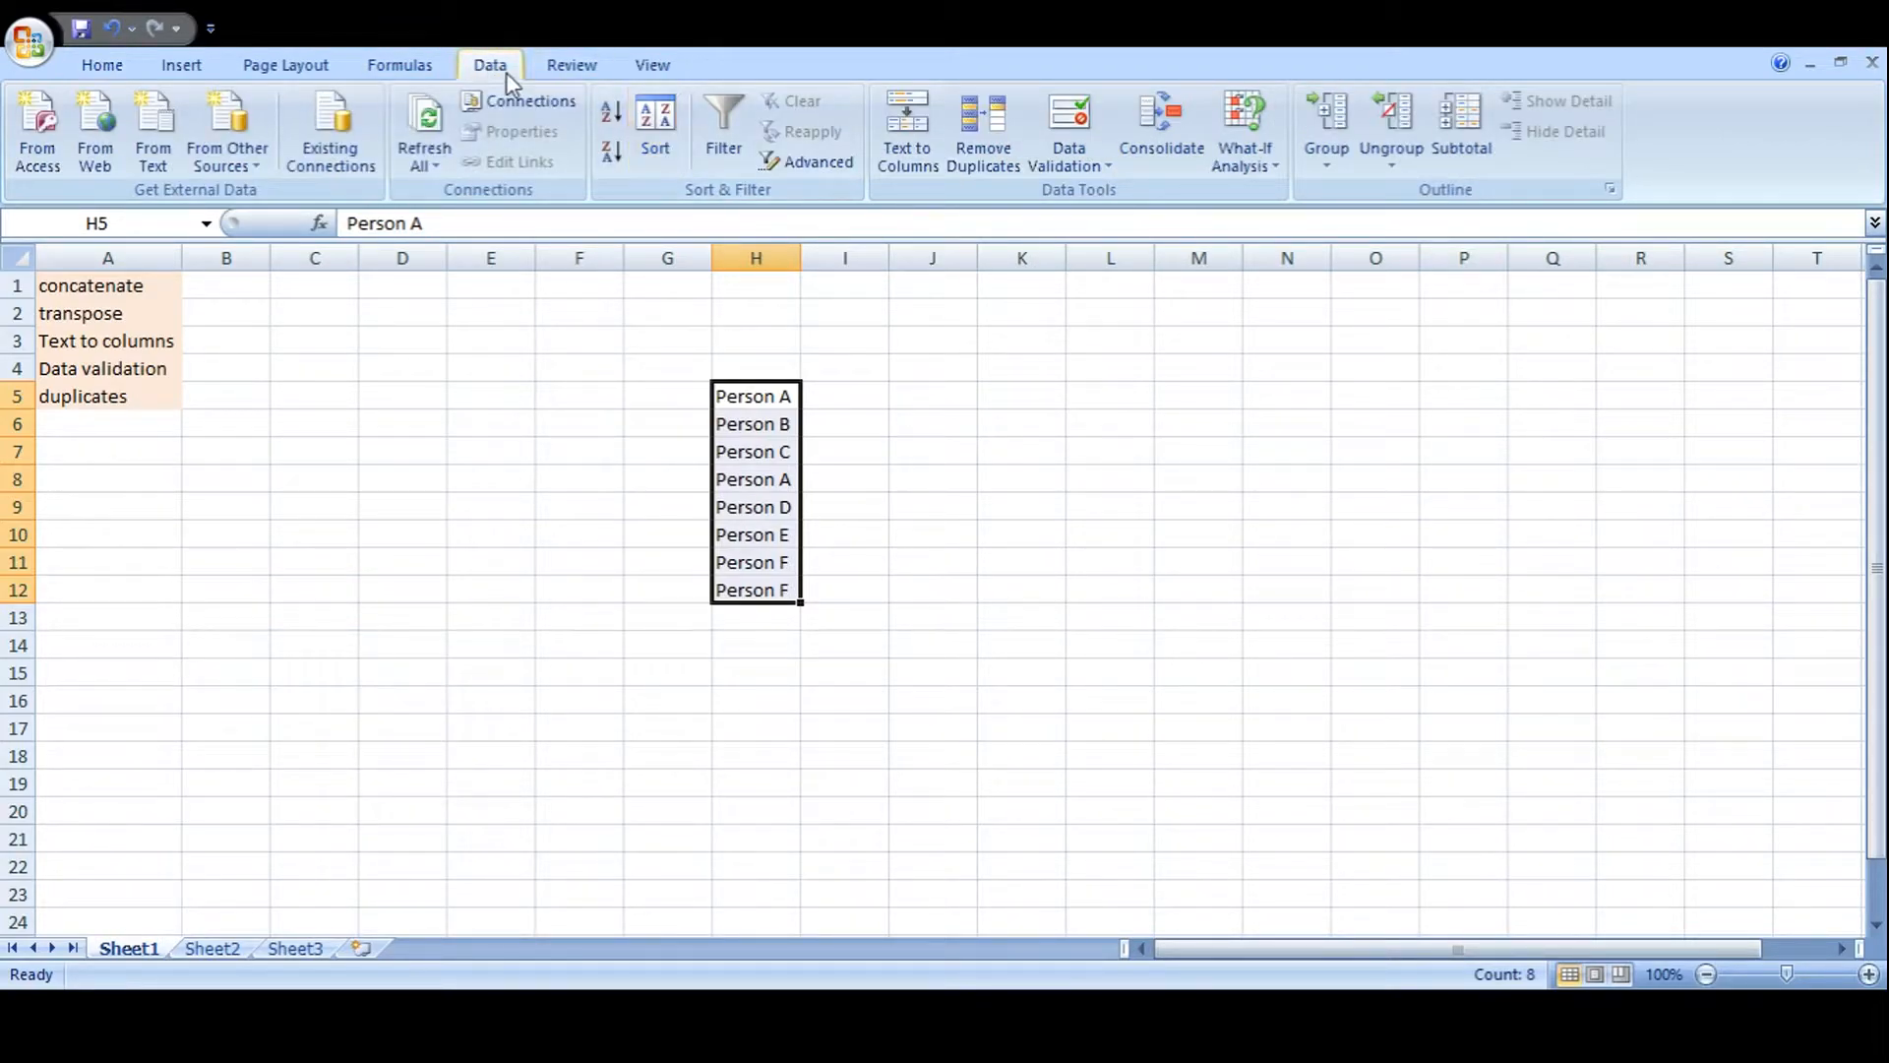
click(970, 165)
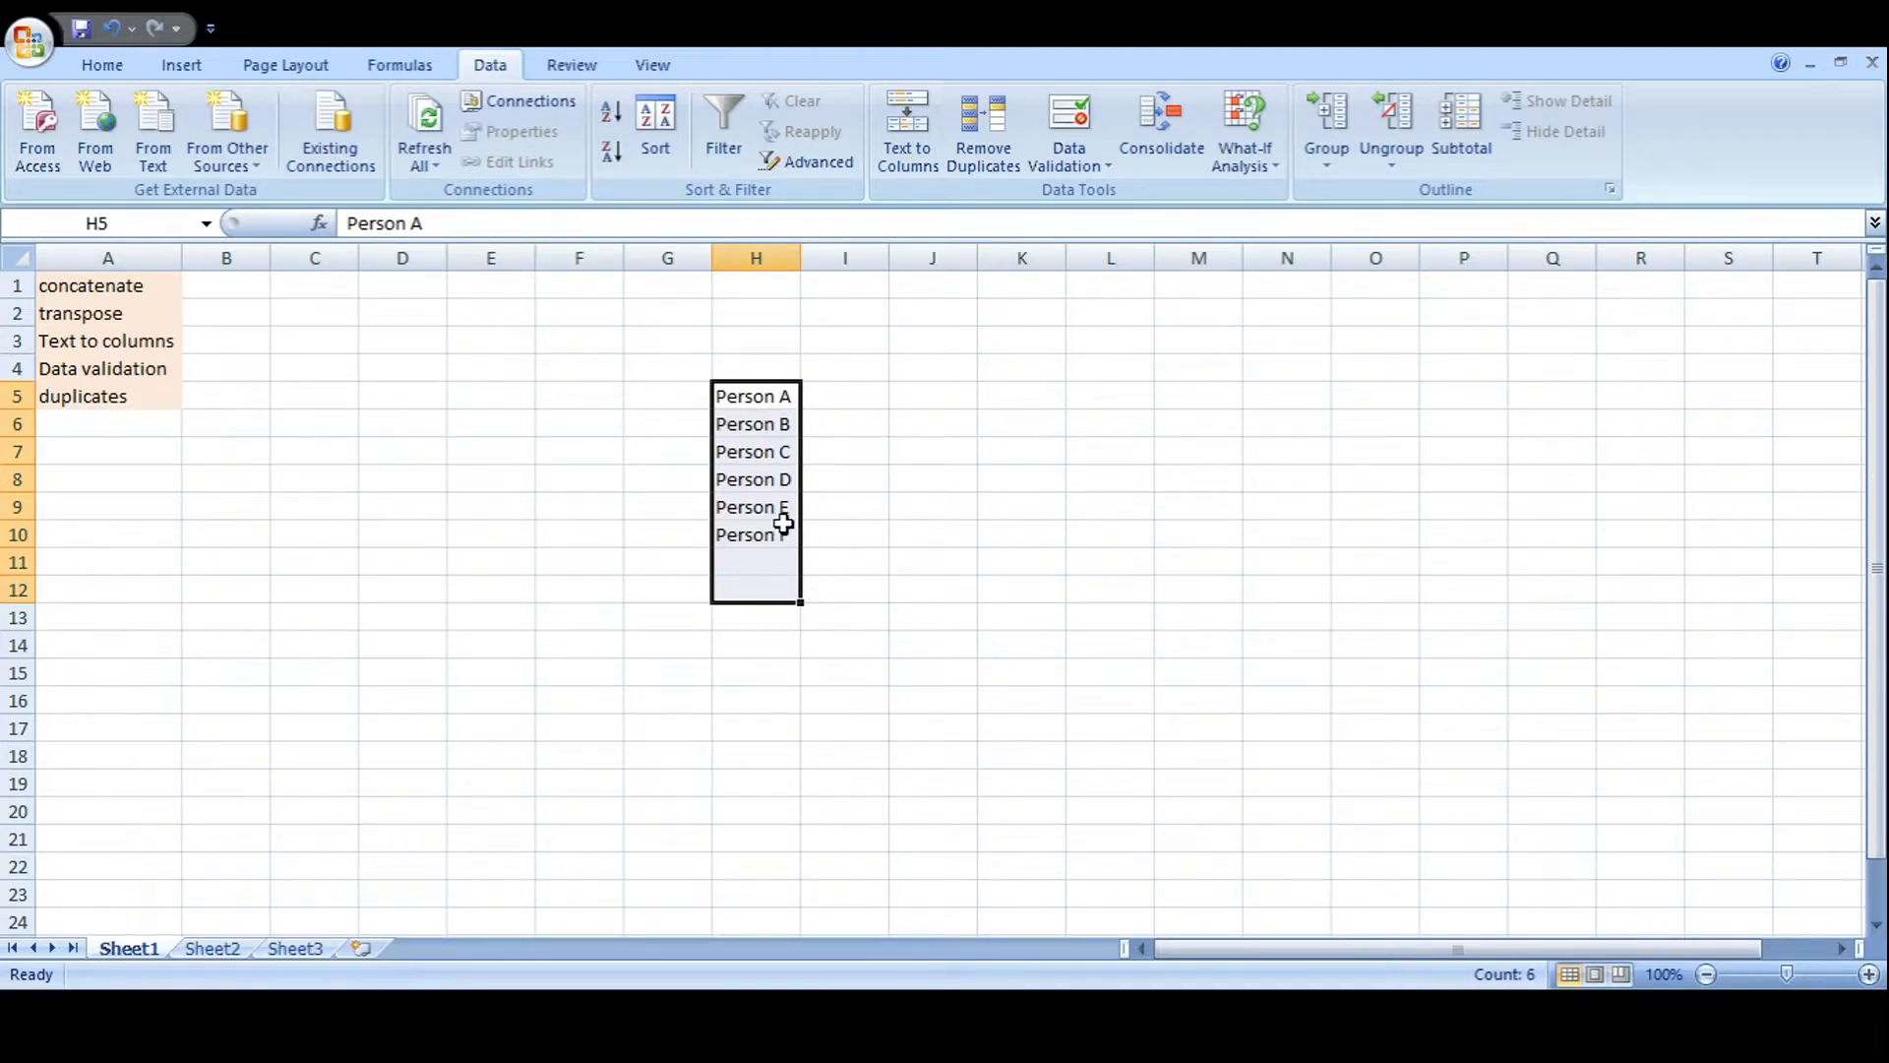
Examine the deduplicated list in column H and the empty row space beside it.
click(906, 510)
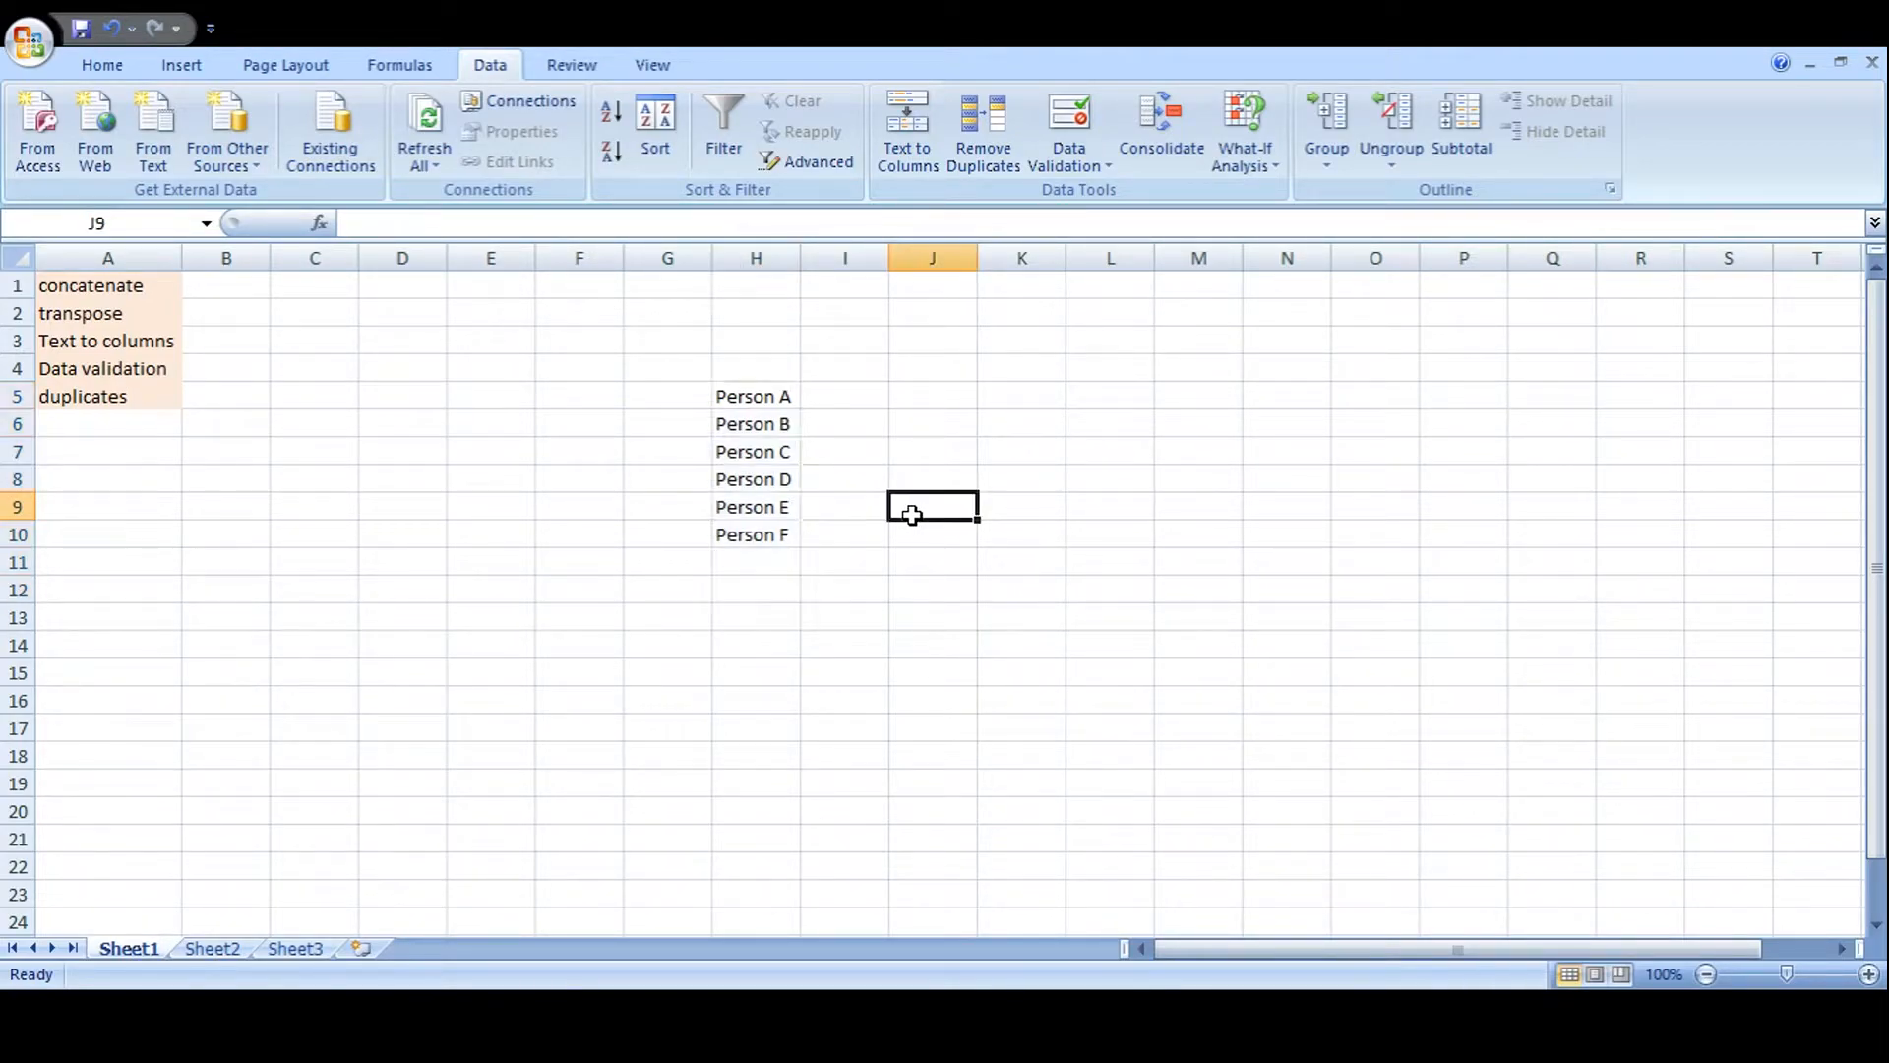
double_click(776, 394)
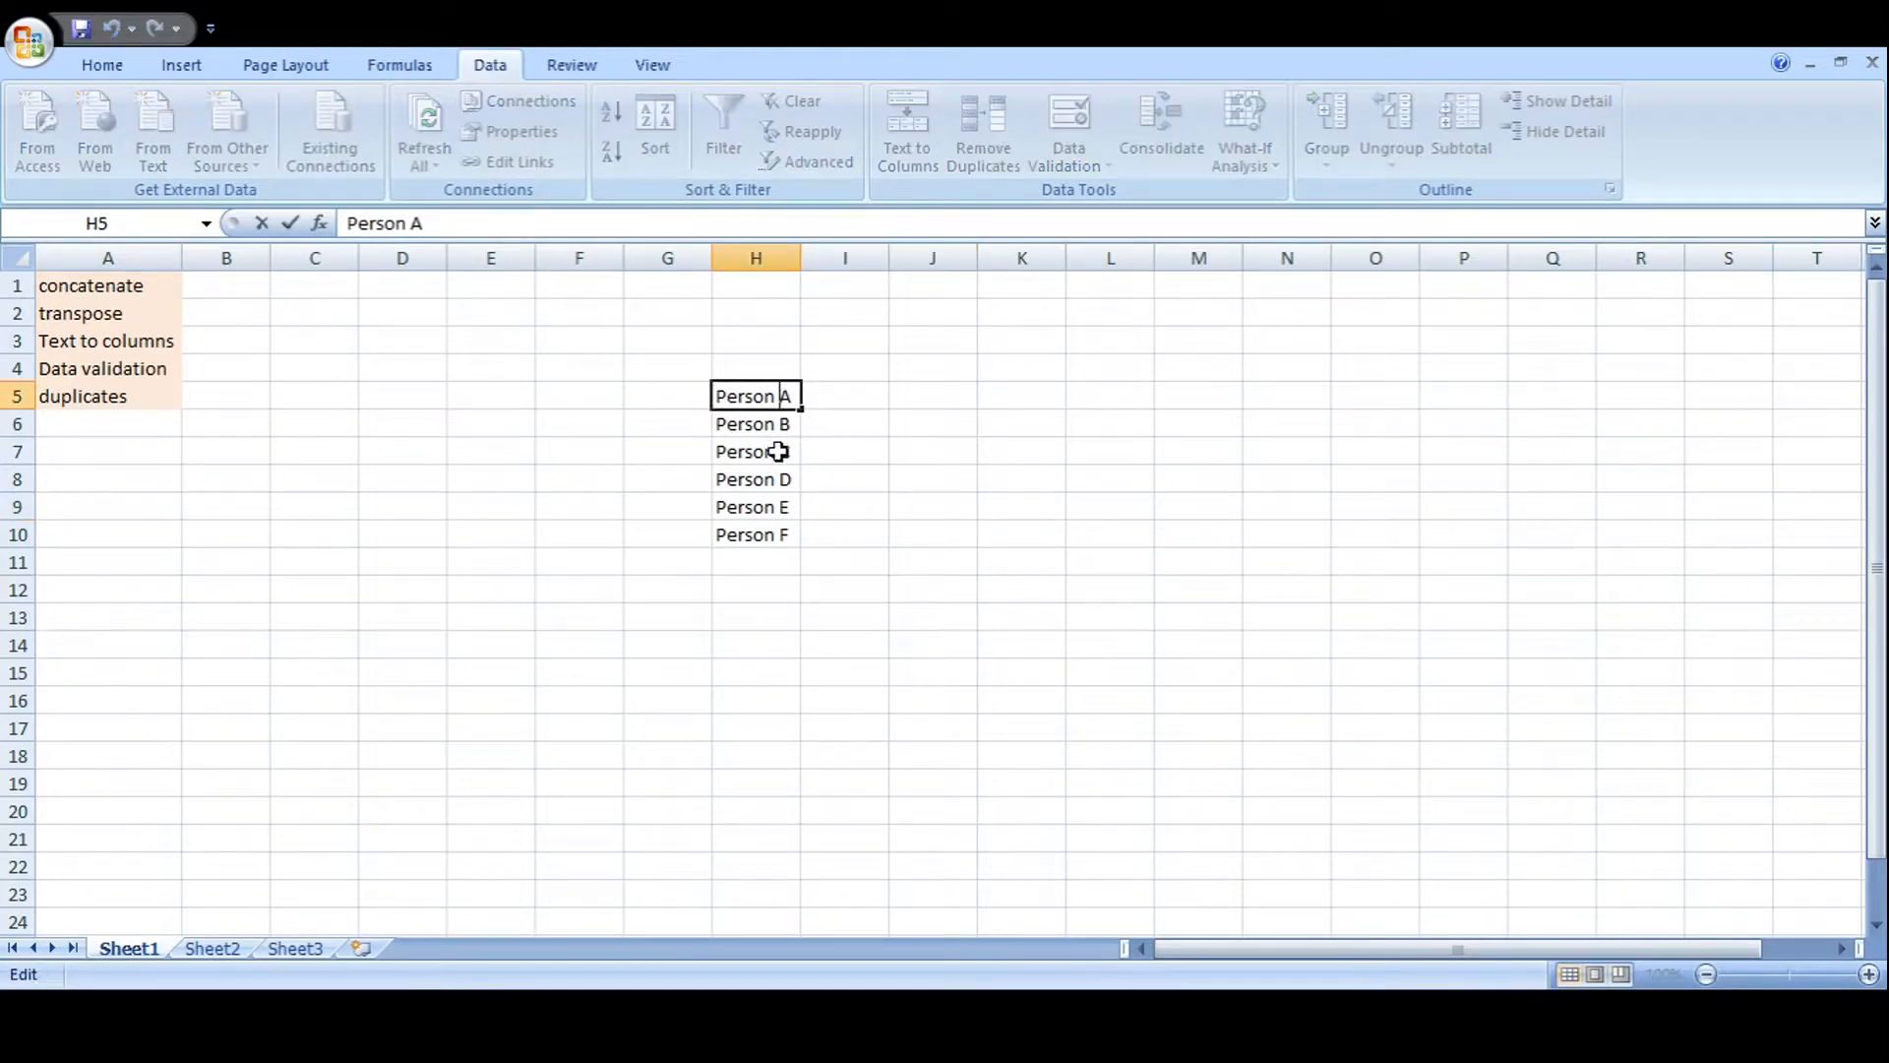
click(784, 536)
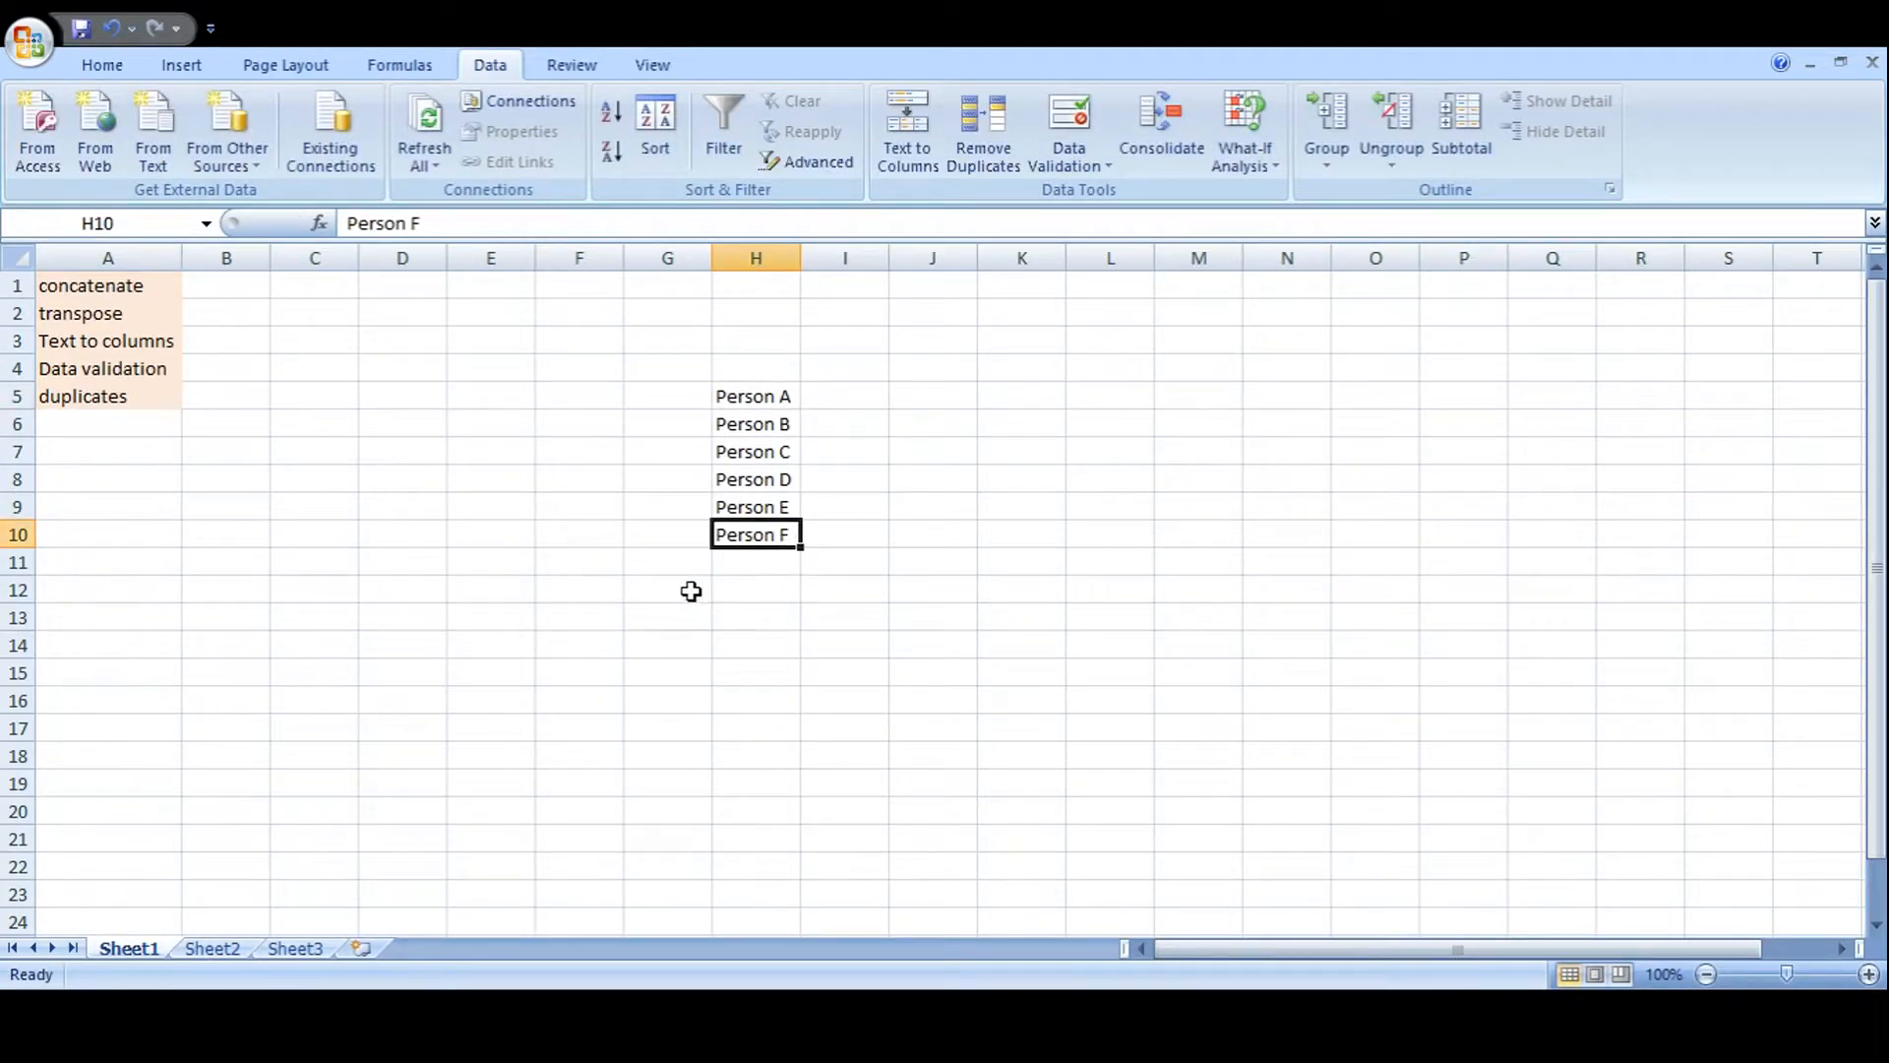
click(750, 397)
key(Down)
key(Down)
key(Down)
key(Up)
key(Up)
key(Up)
key(Right)
key(Right)
key(Right)
key(Right)
key(Right)
key(Right)
key(Right)
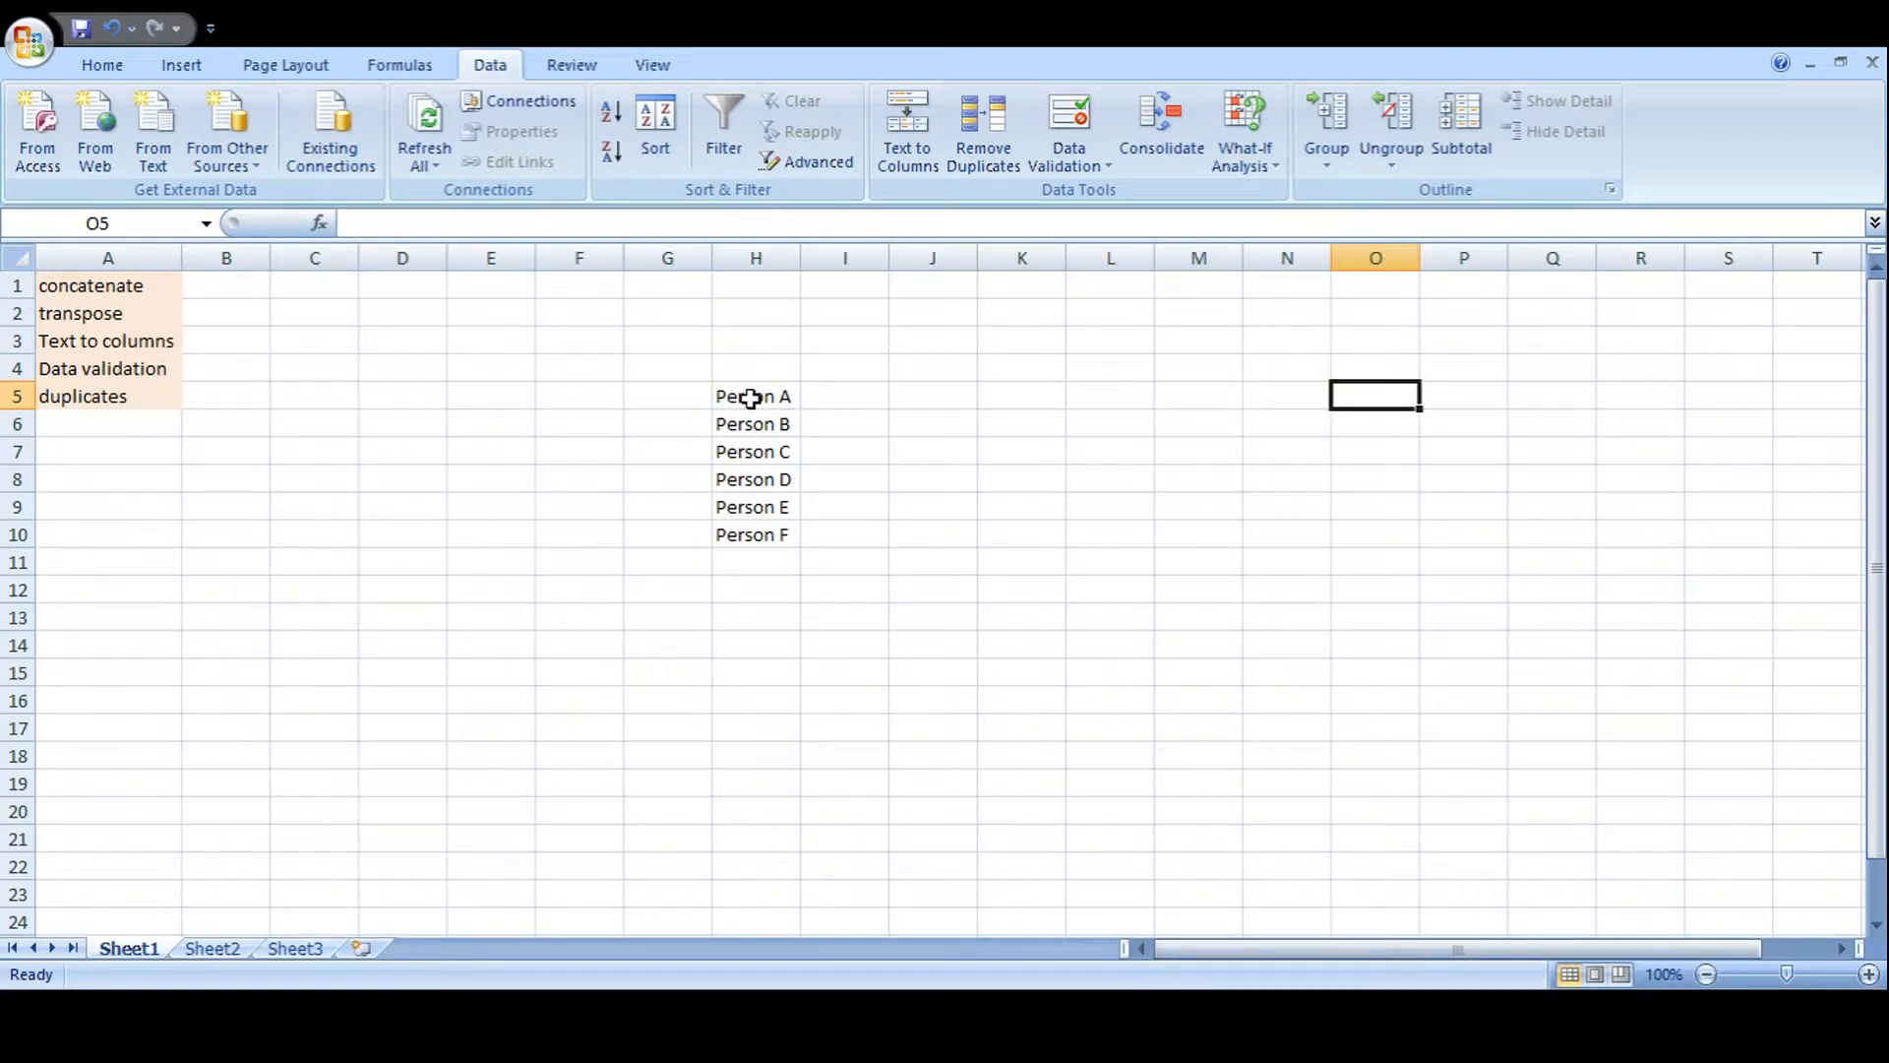
Copy the list in H5:H10 and paste it transposed as a row starting at E16.
click(751, 398)
key(shift+Down)
key(shift+Down)
key(shift+Down)
key(shift+Down)
key(shift+Down)
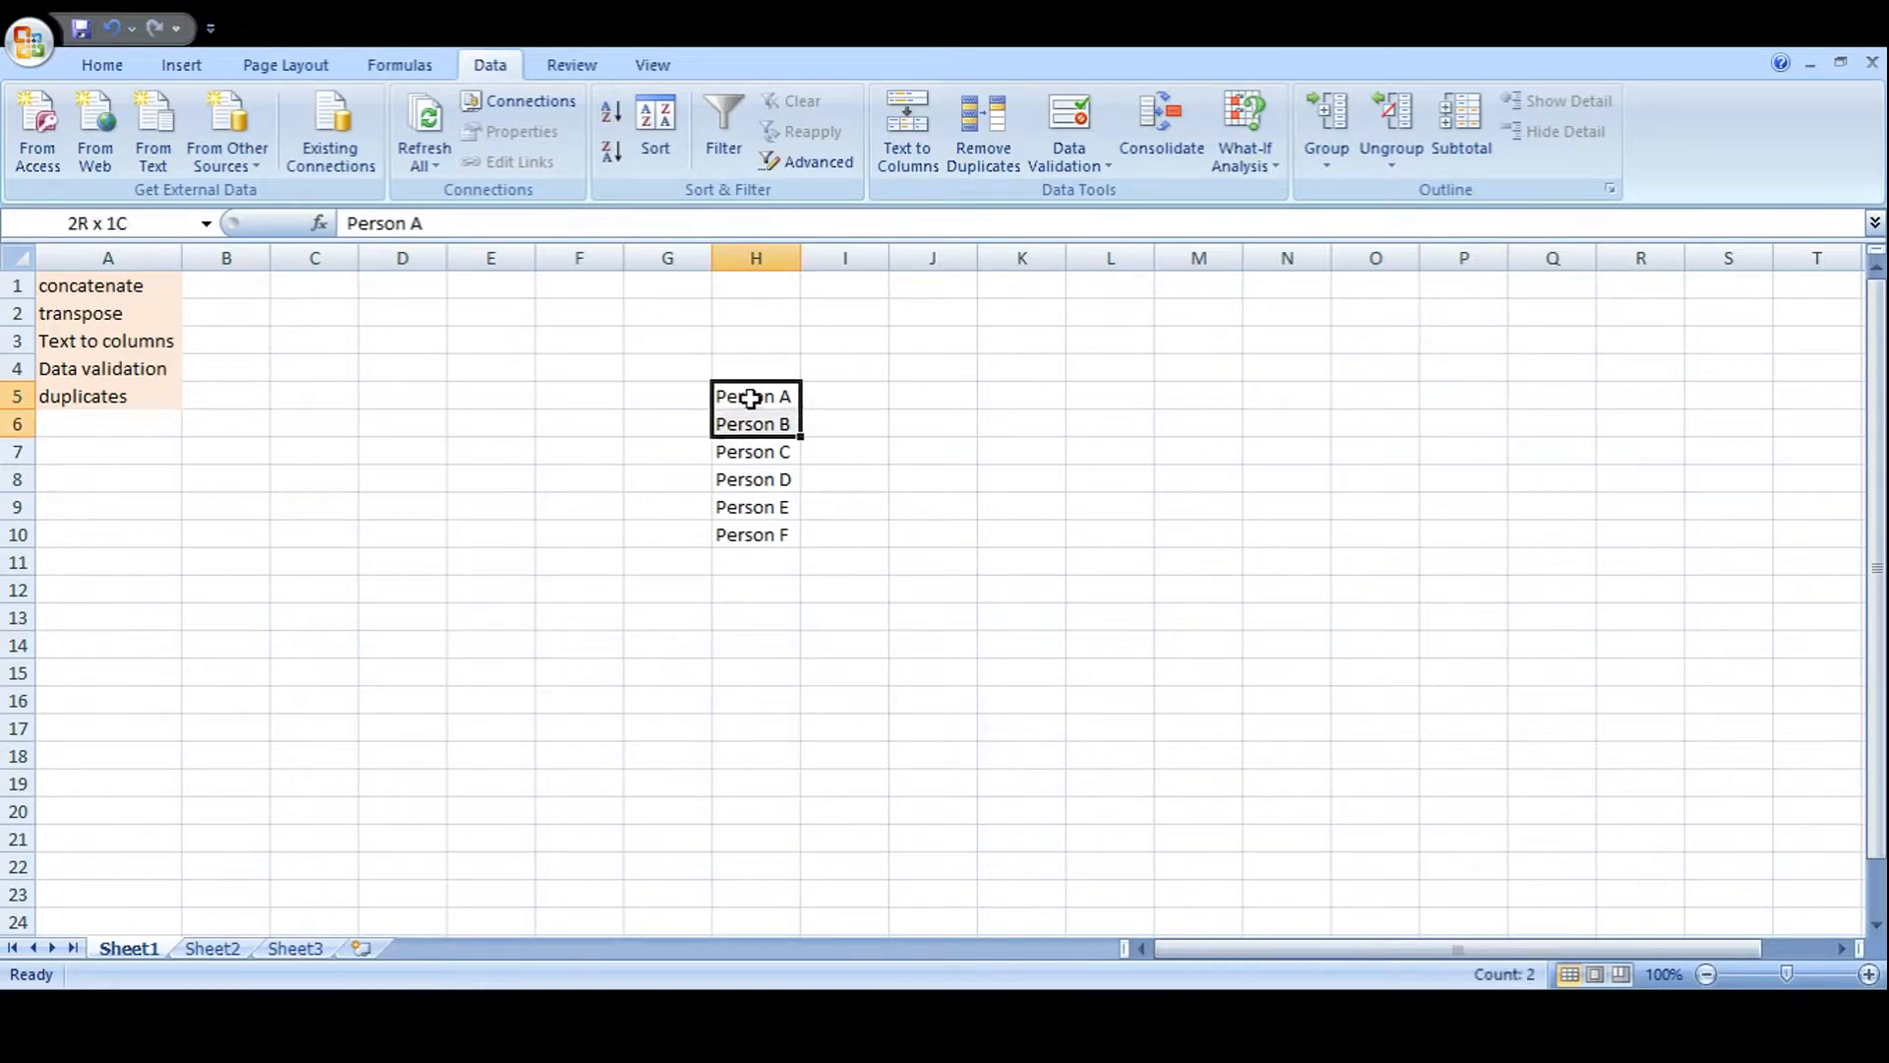
key(ctrl+c)
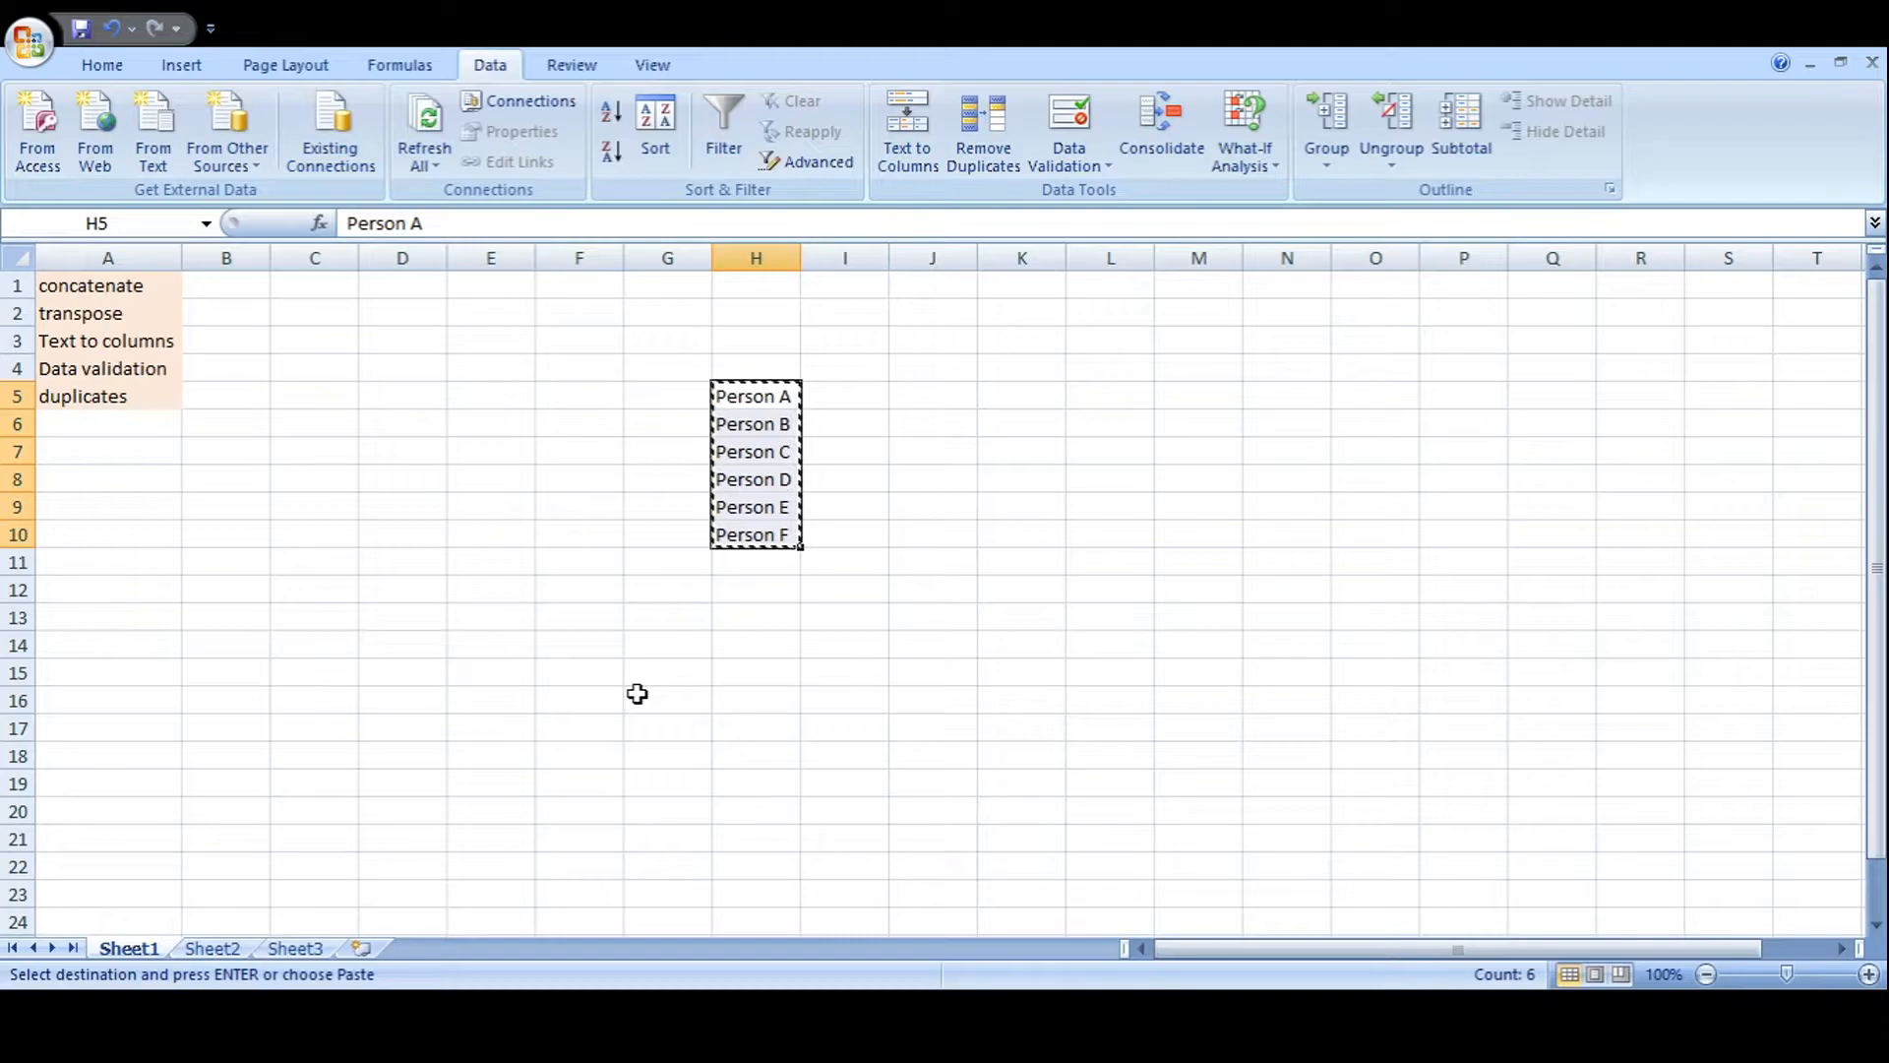
click(510, 696)
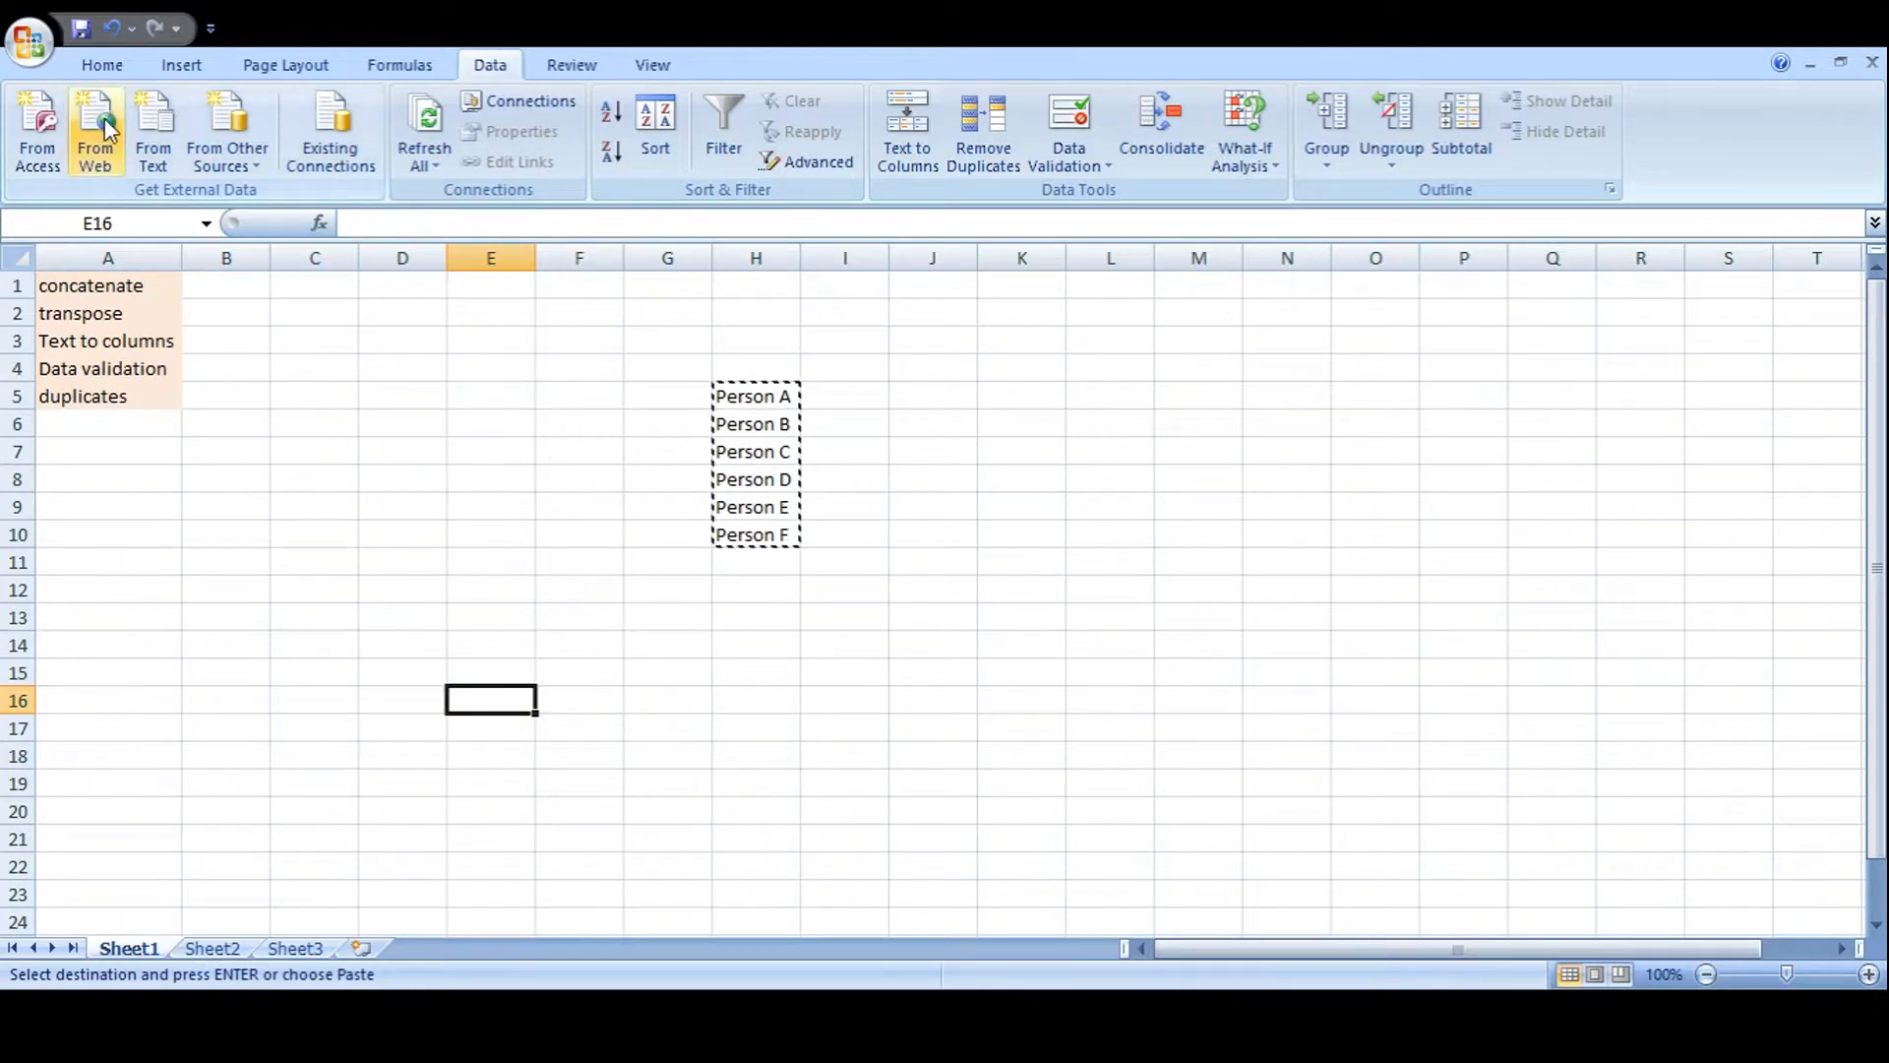
click(102, 65)
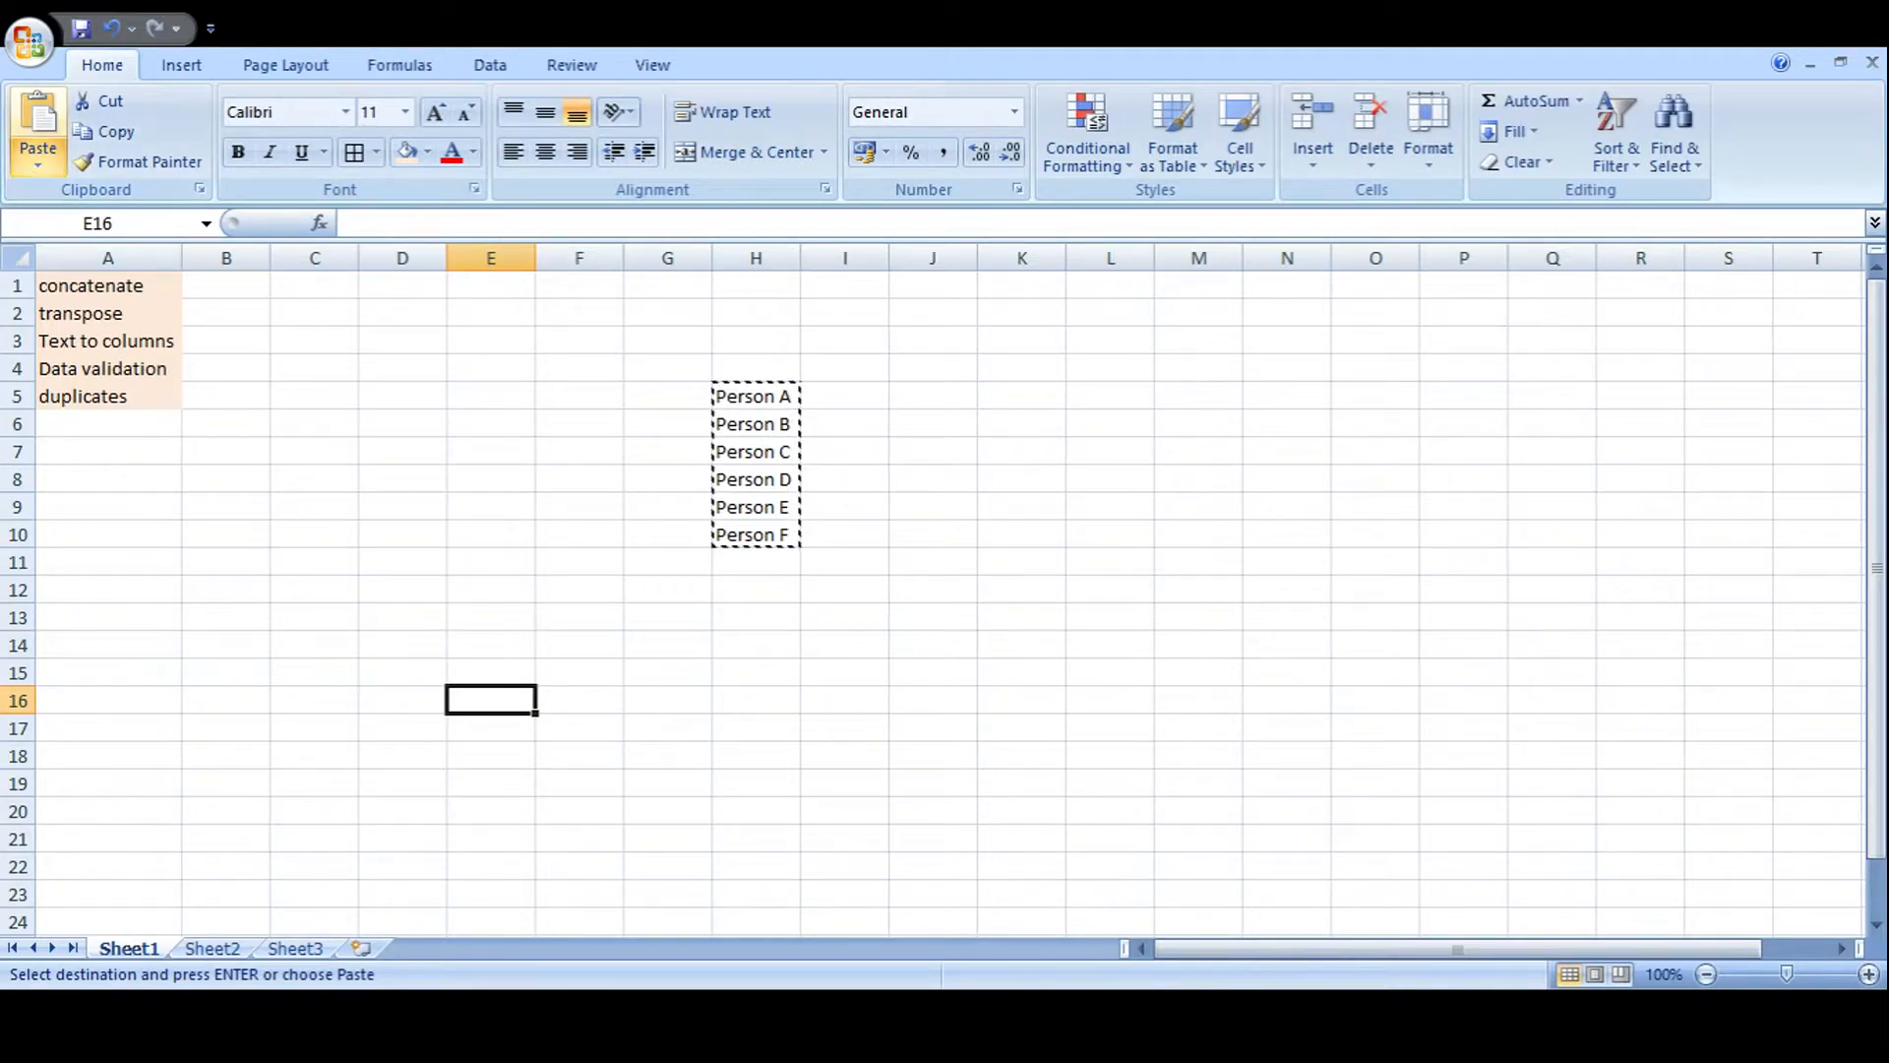
click(69, 312)
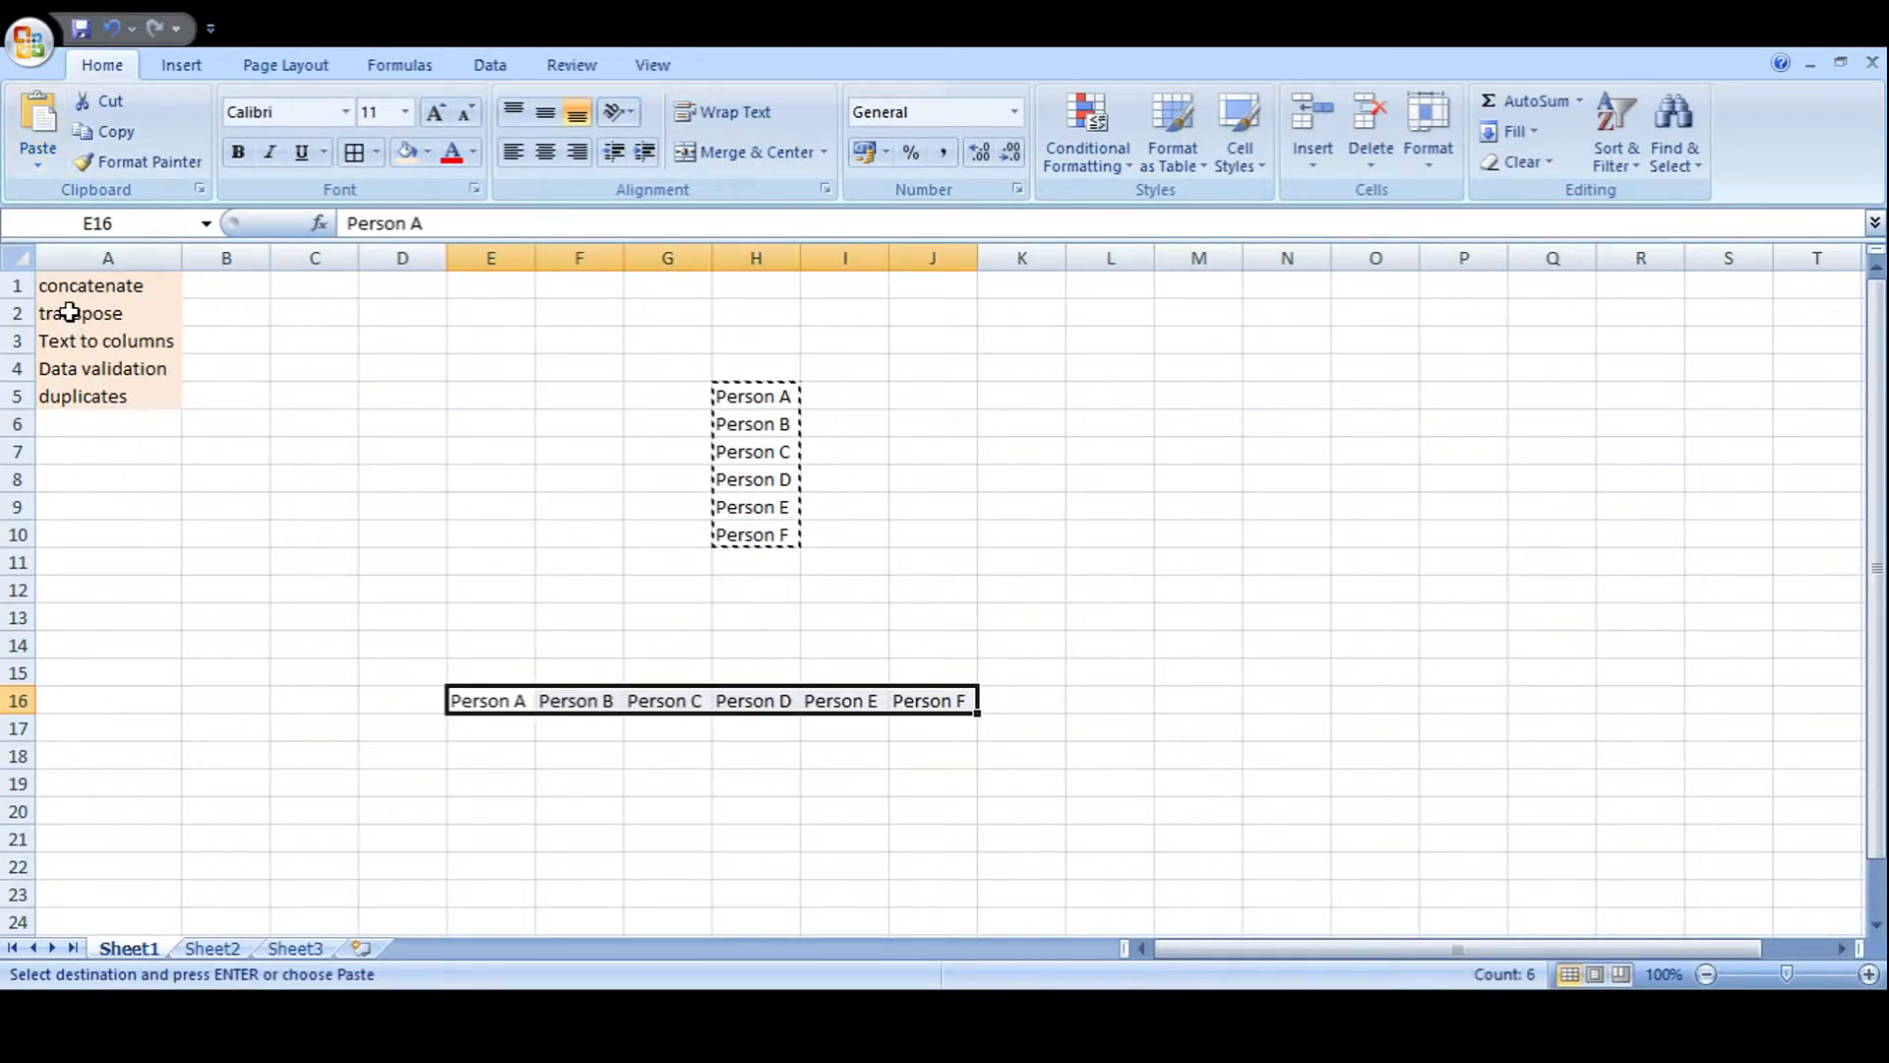
click(584, 785)
key(Escape)
Delete the transposed row in E16:J16.
drag(492, 707, 915, 706)
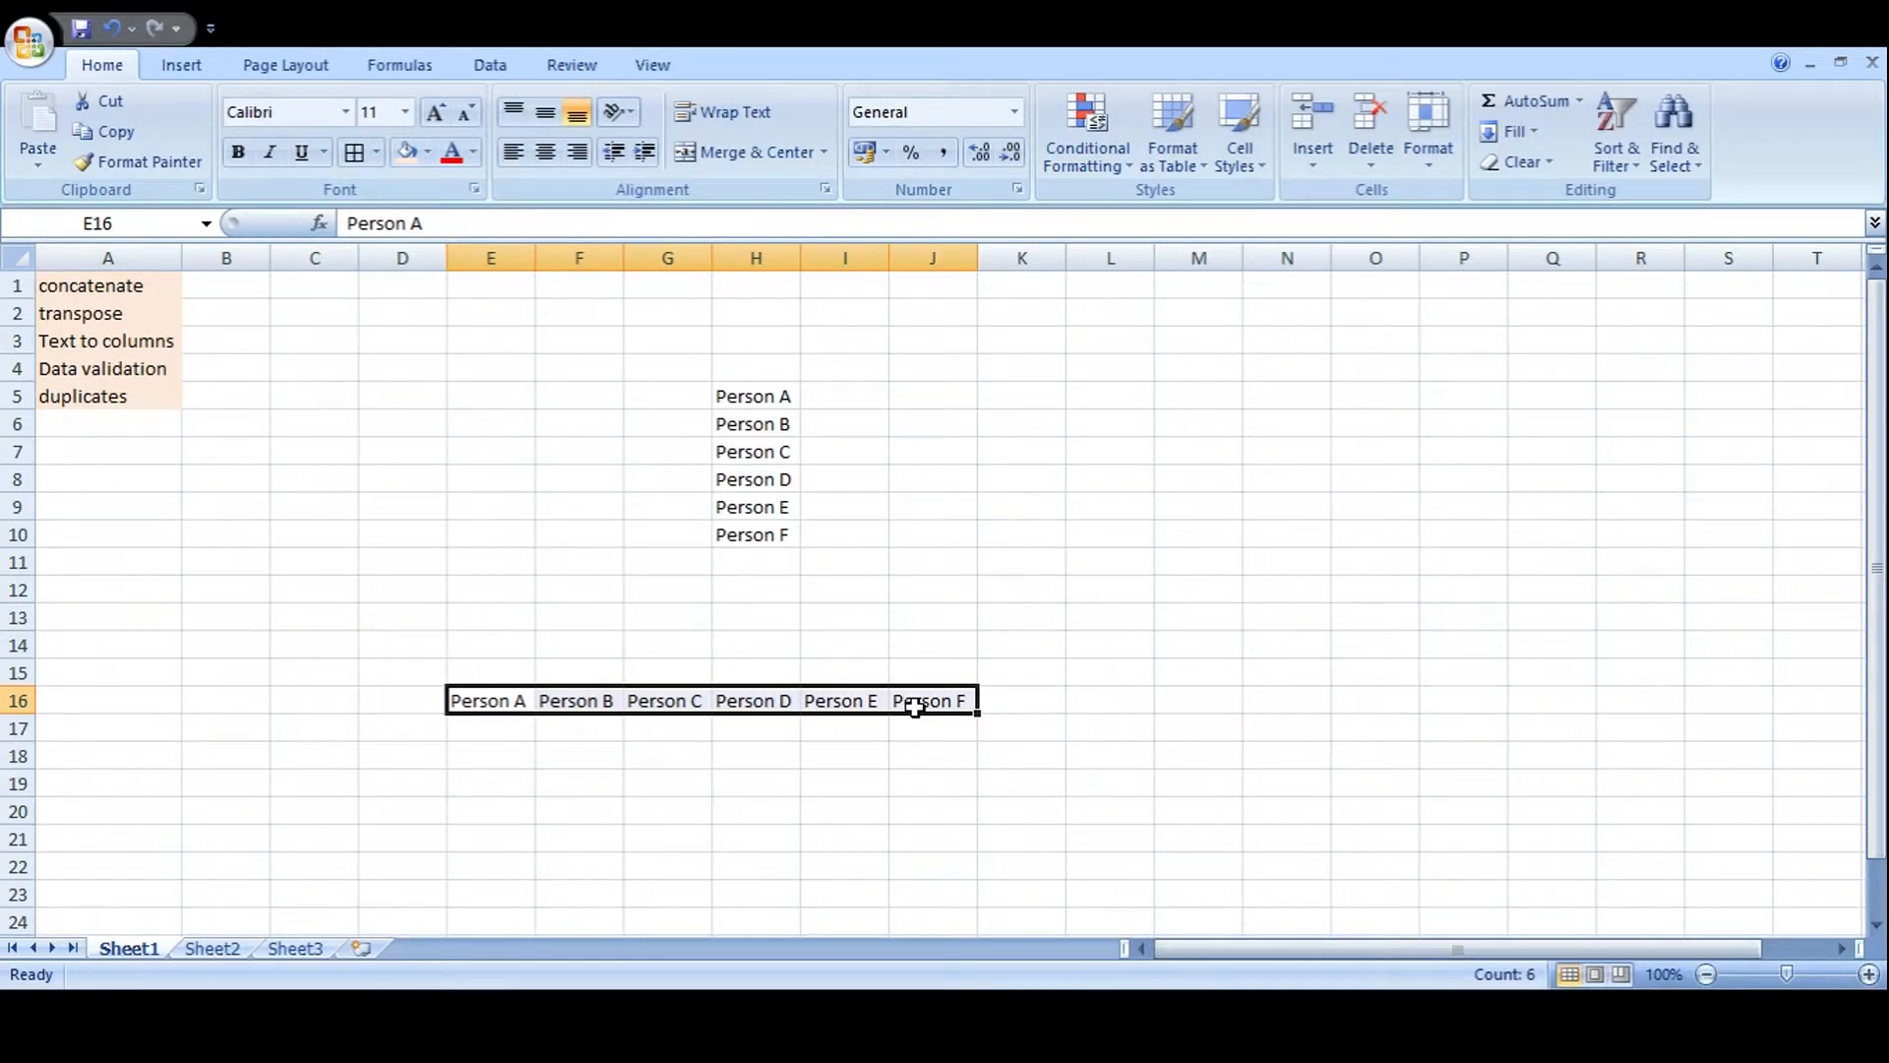
key(Delete)
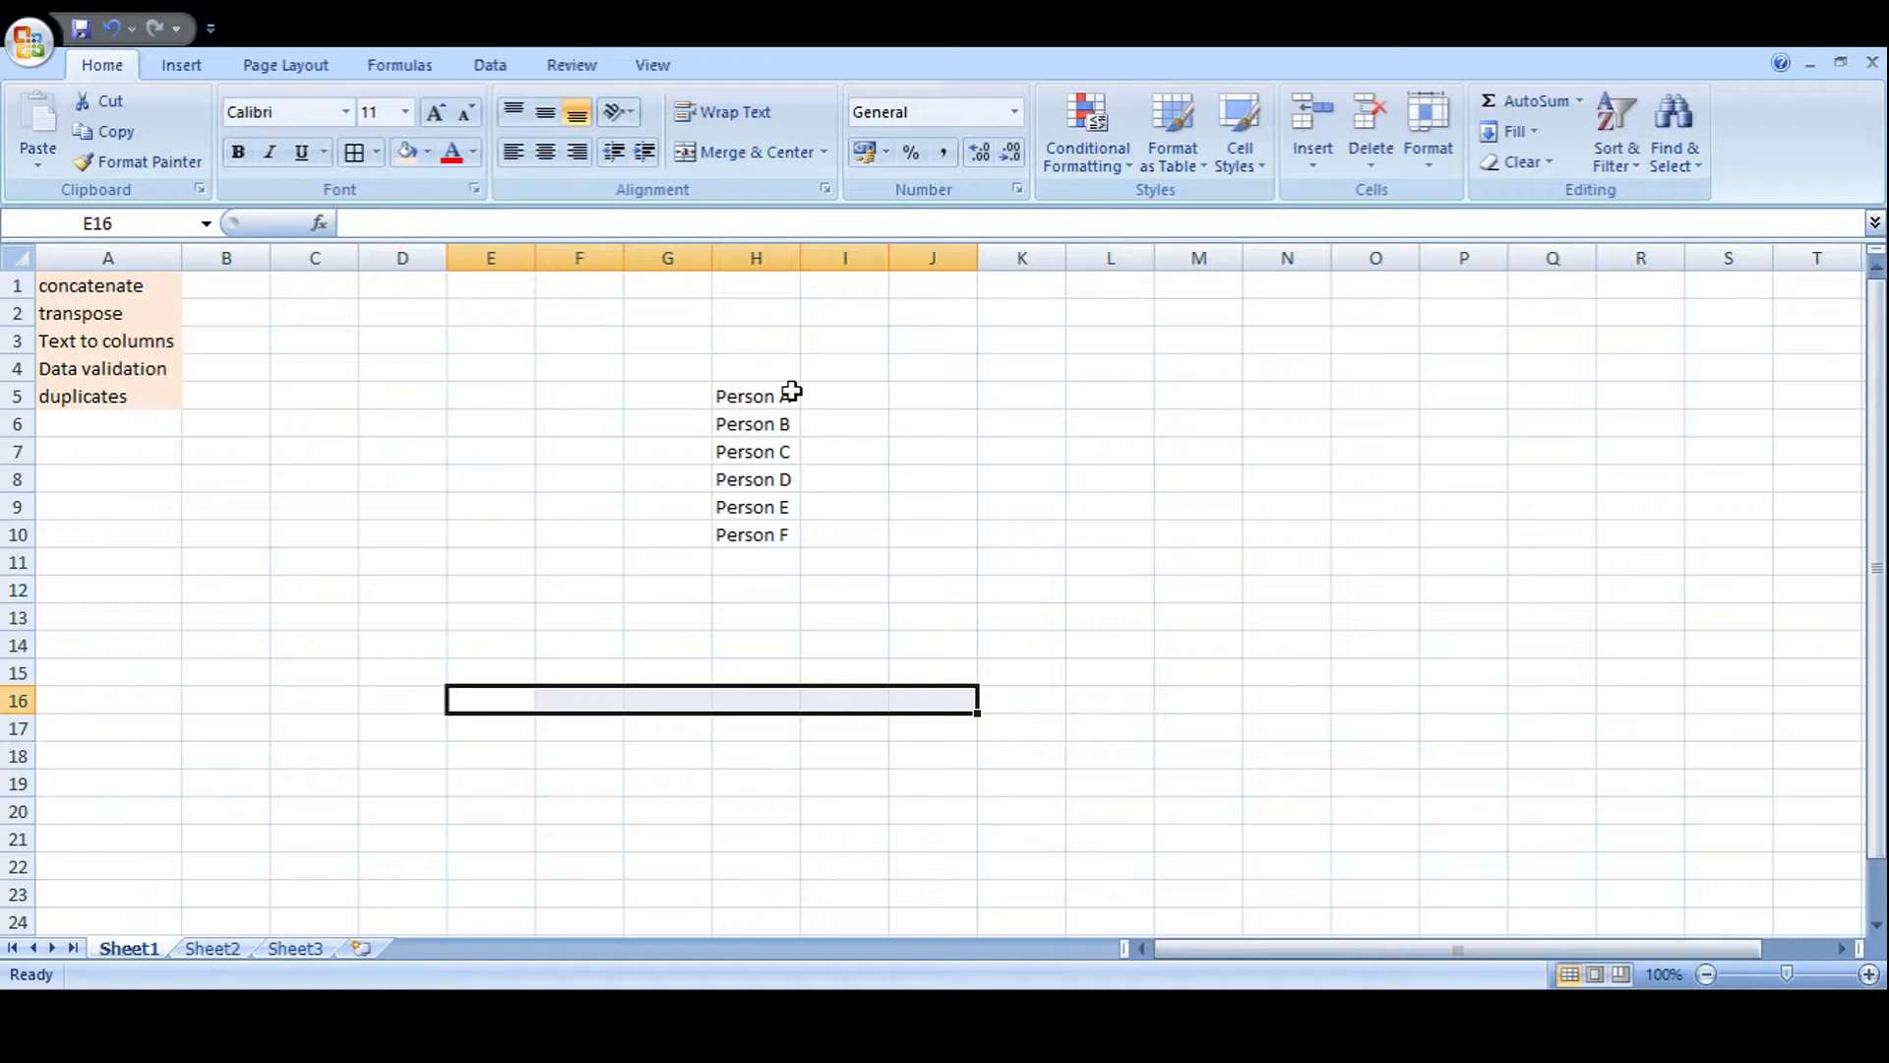
click(847, 404)
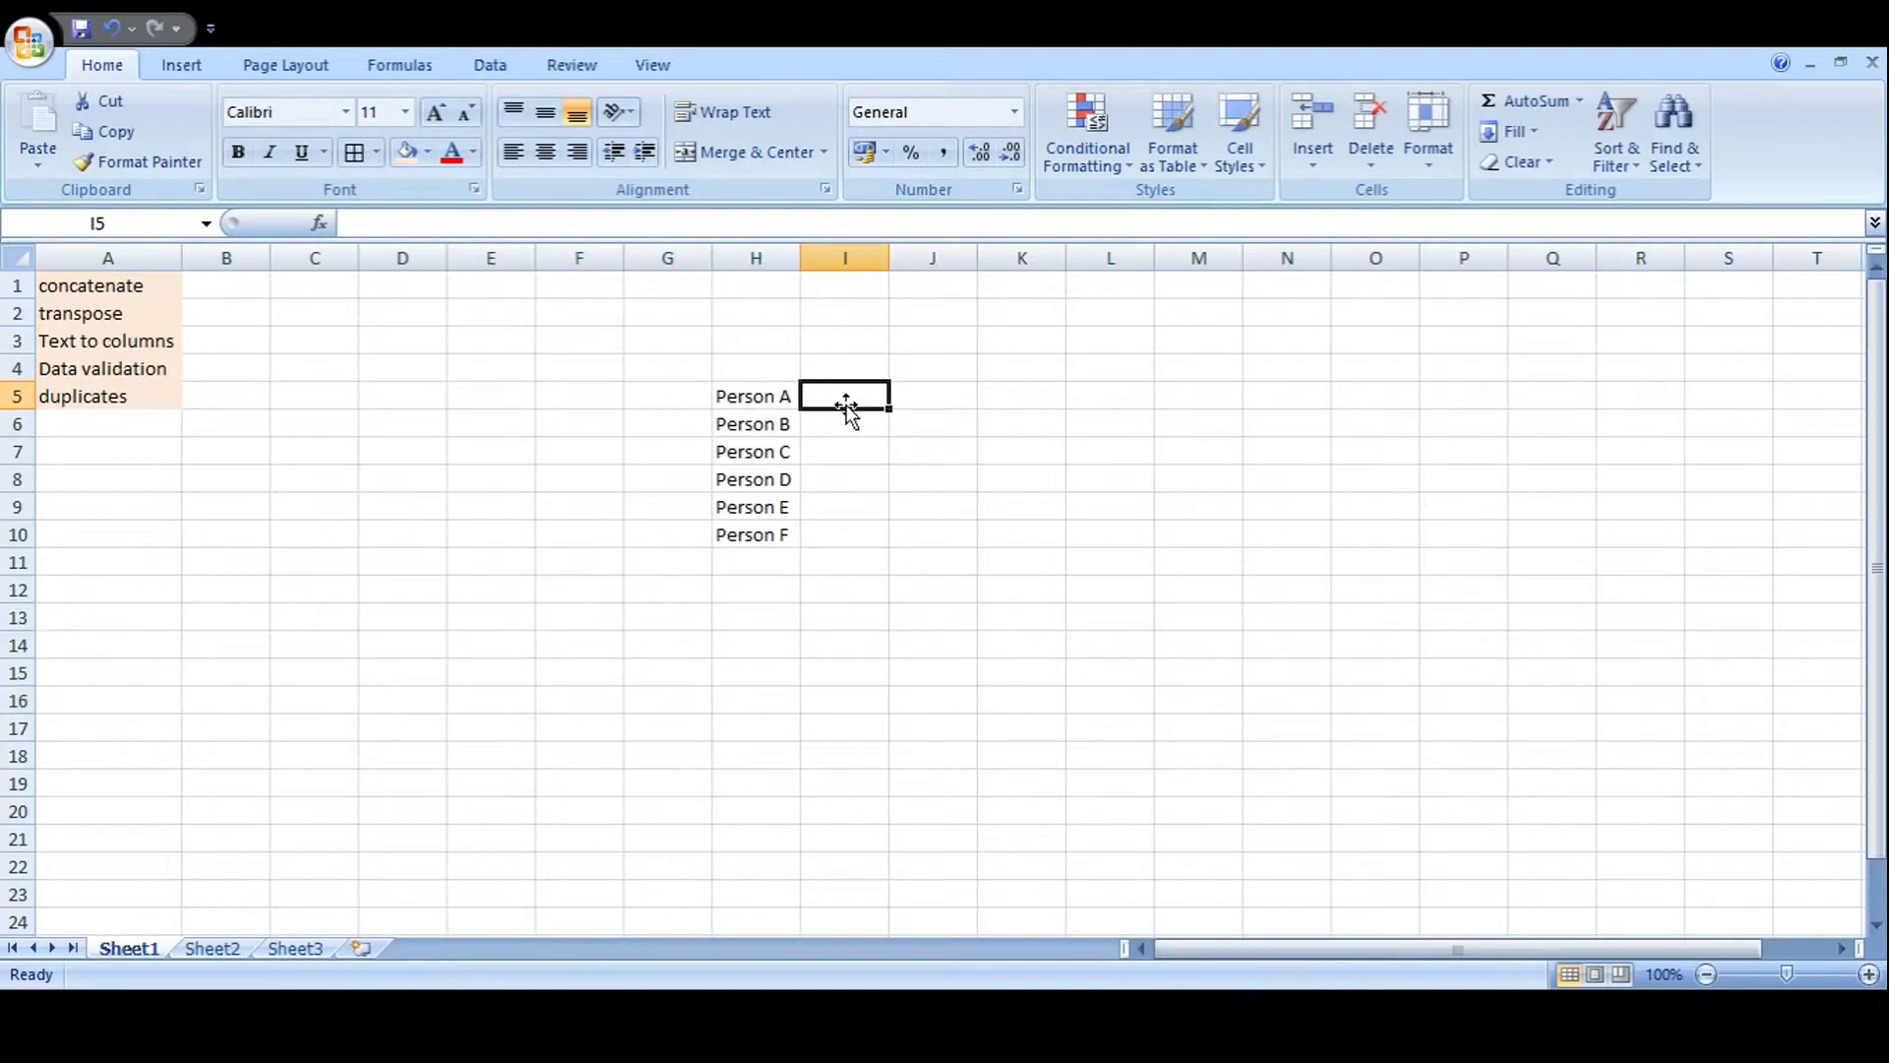
click(783, 398)
drag(615, 394, 759, 397)
Split the person entries in H5:H10 with Text to Columns.
click(750, 397)
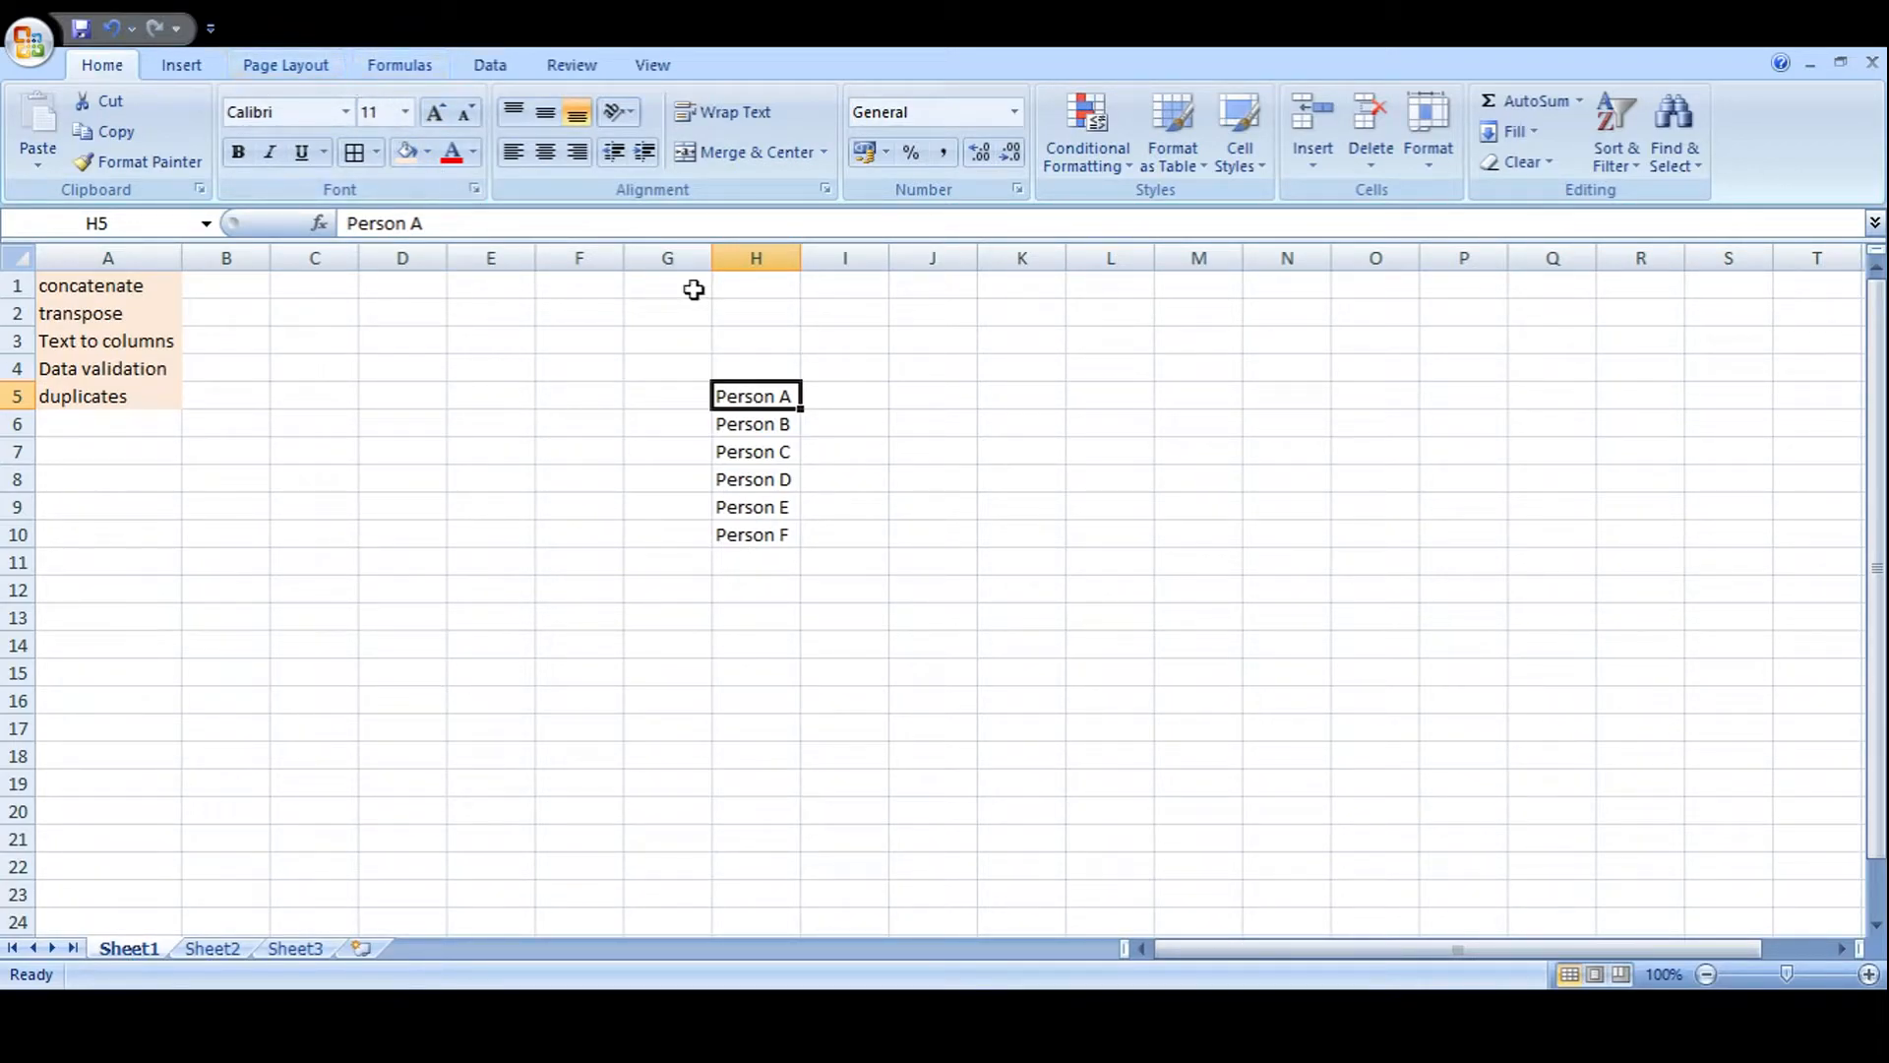
key(shift+Down)
key(shift+Down)
key(shift+Down)
key(shift+Down)
key(shift+Down)
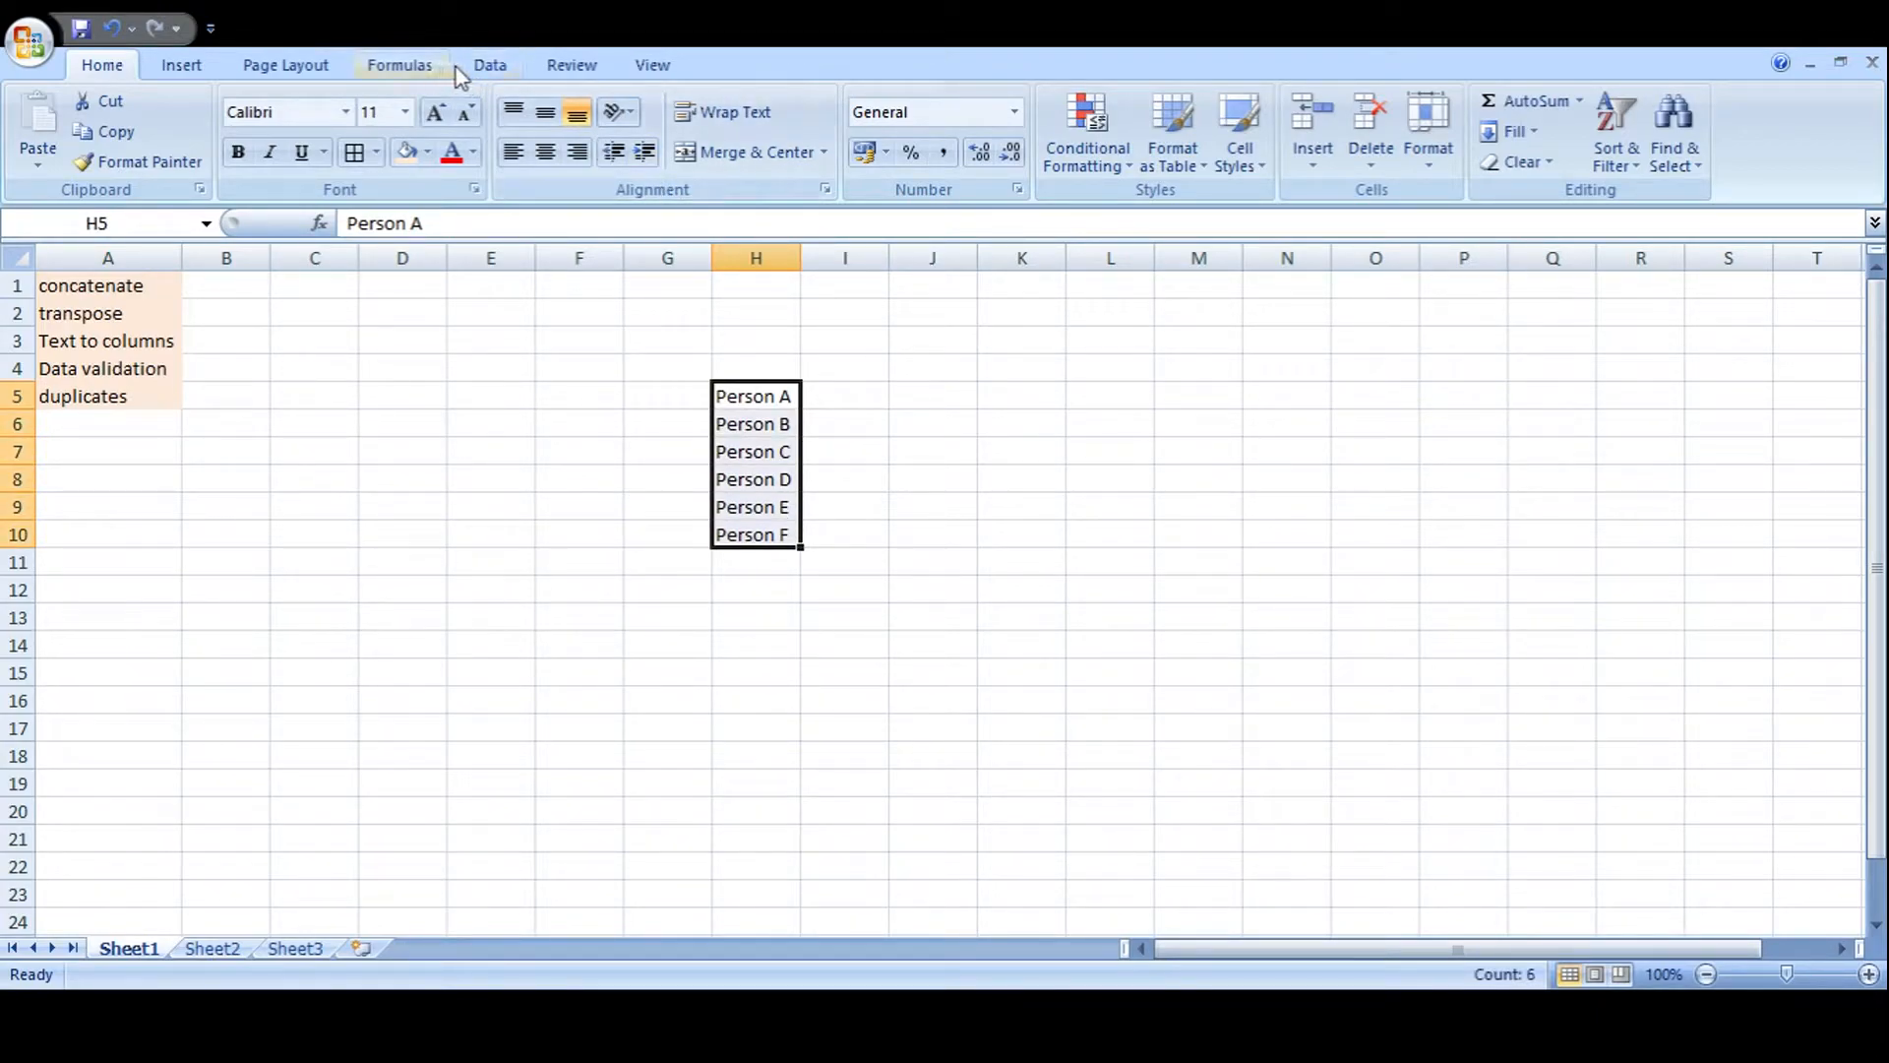
click(480, 71)
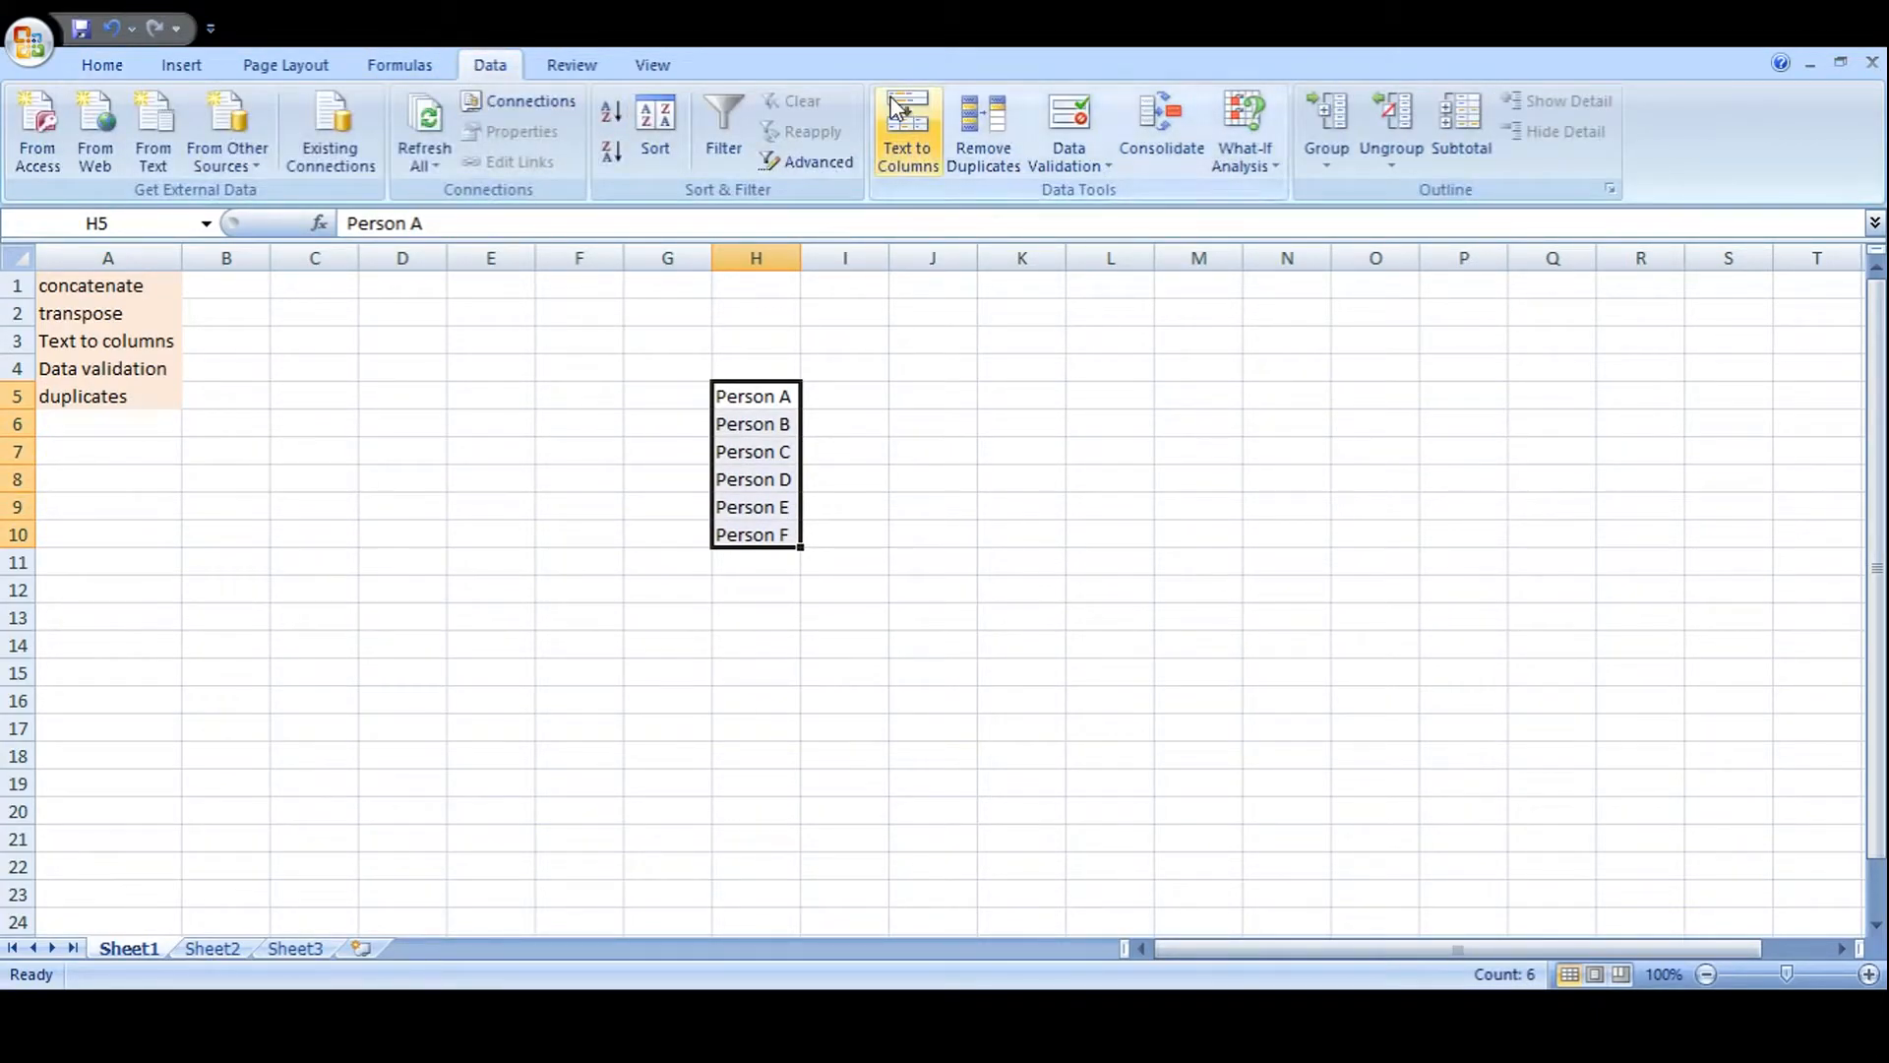
click(911, 142)
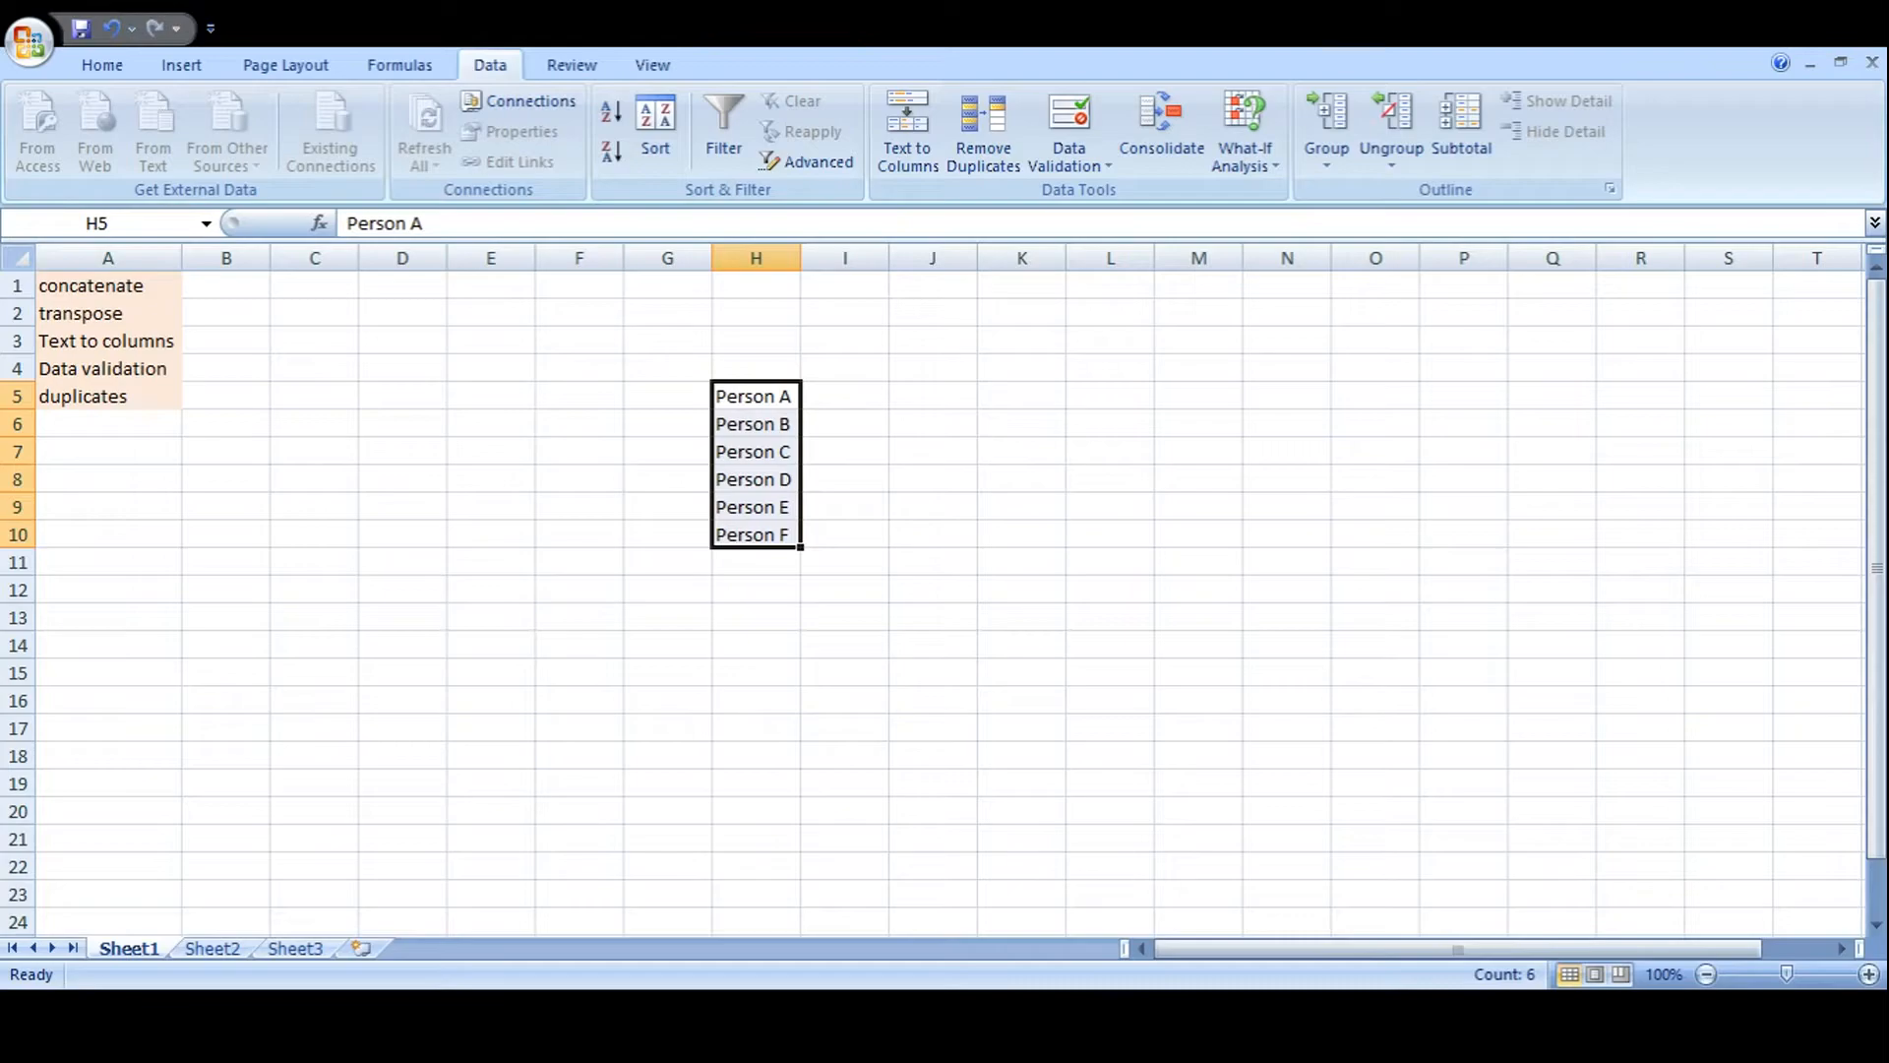
Inspect the split cells in row 5, and undo the Text to Columns operation.
click(760, 405)
click(822, 401)
click(728, 392)
click(813, 392)
key(ctrl+z)
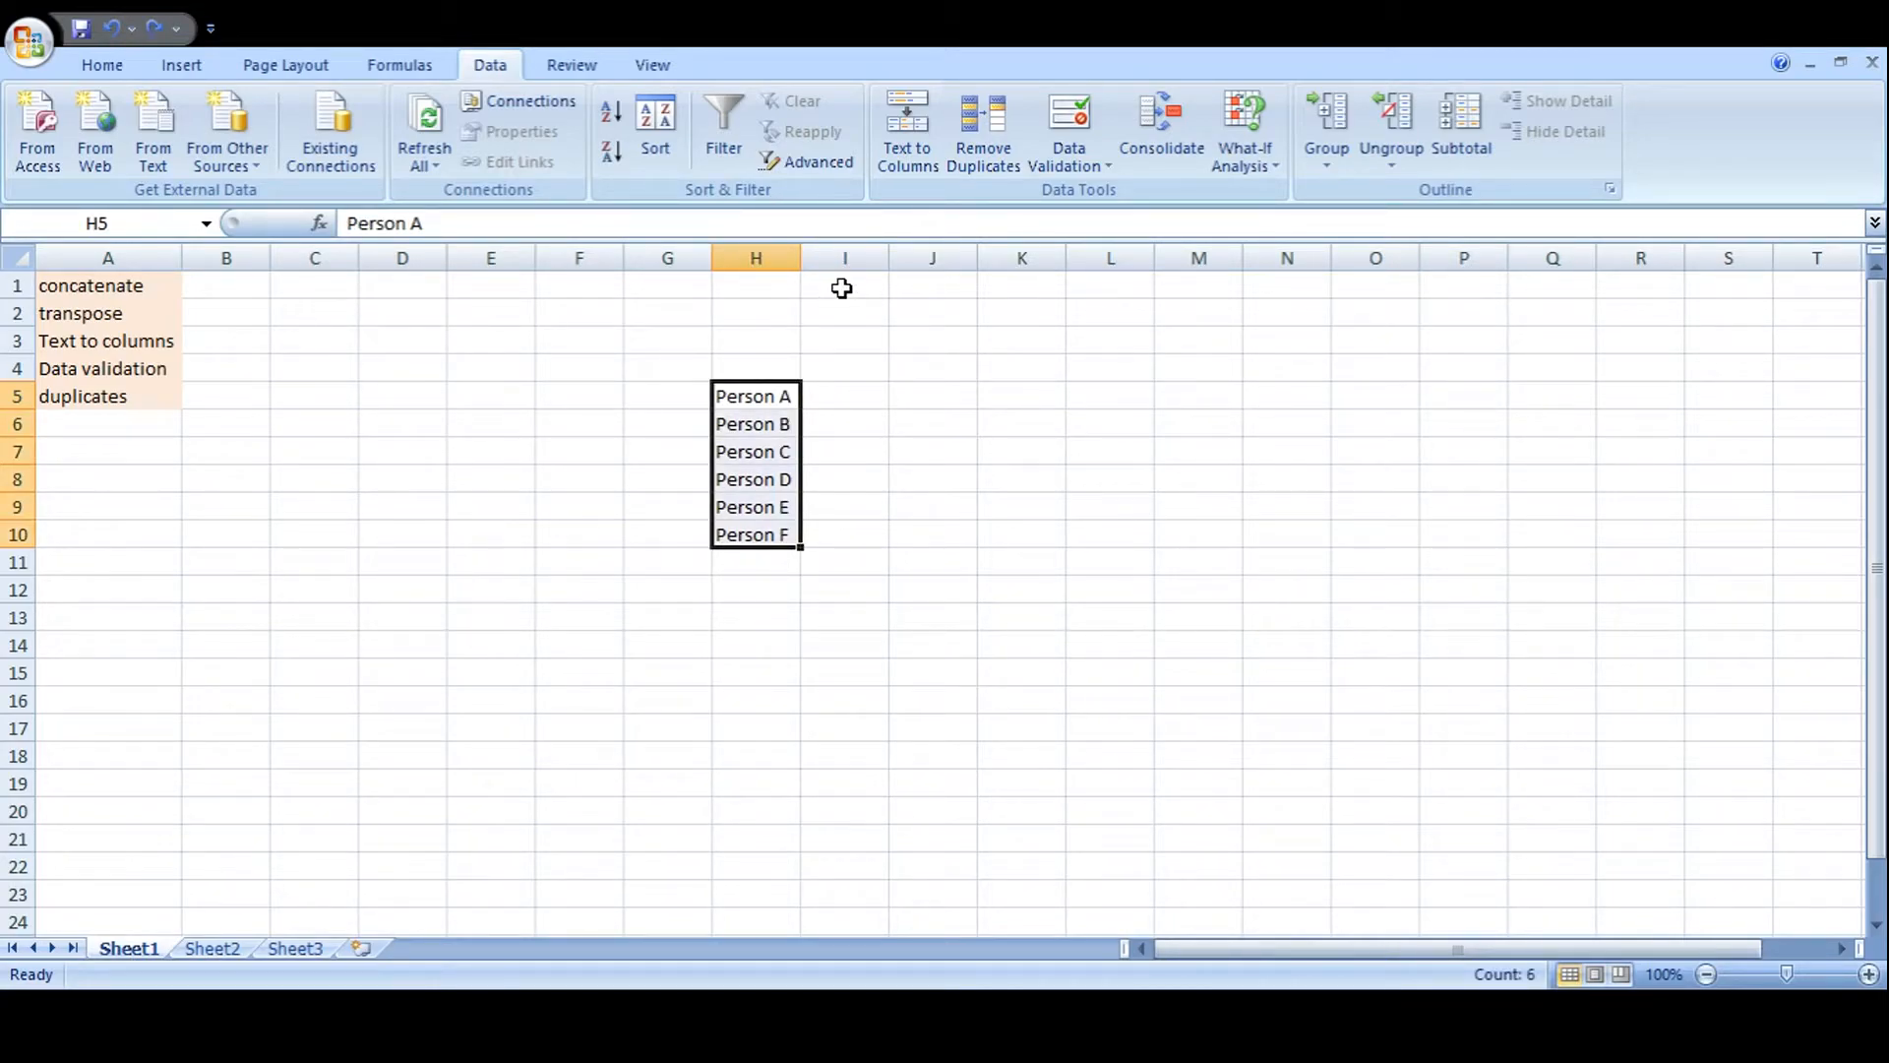
Split the entries in H5:H10 after "Per" into two columns with Text to Columns, and undo the split.
click(917, 153)
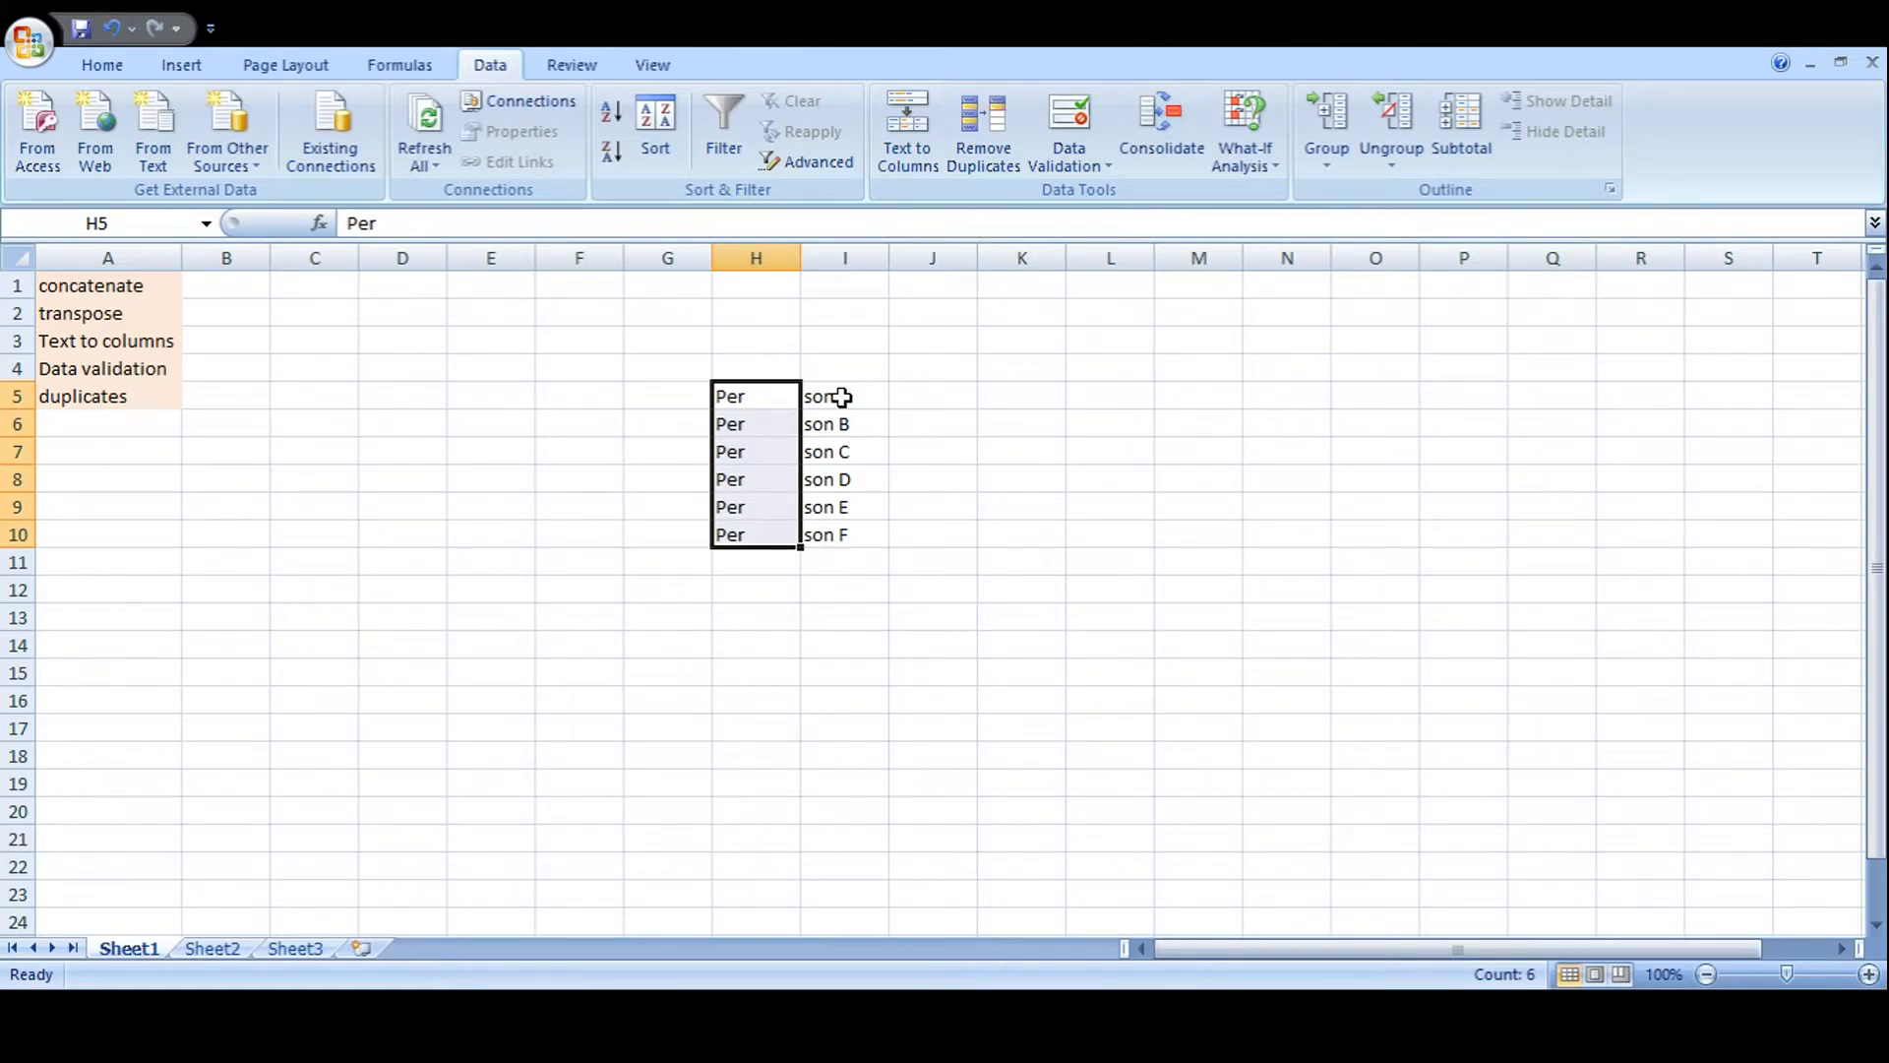
key(ctrl+z)
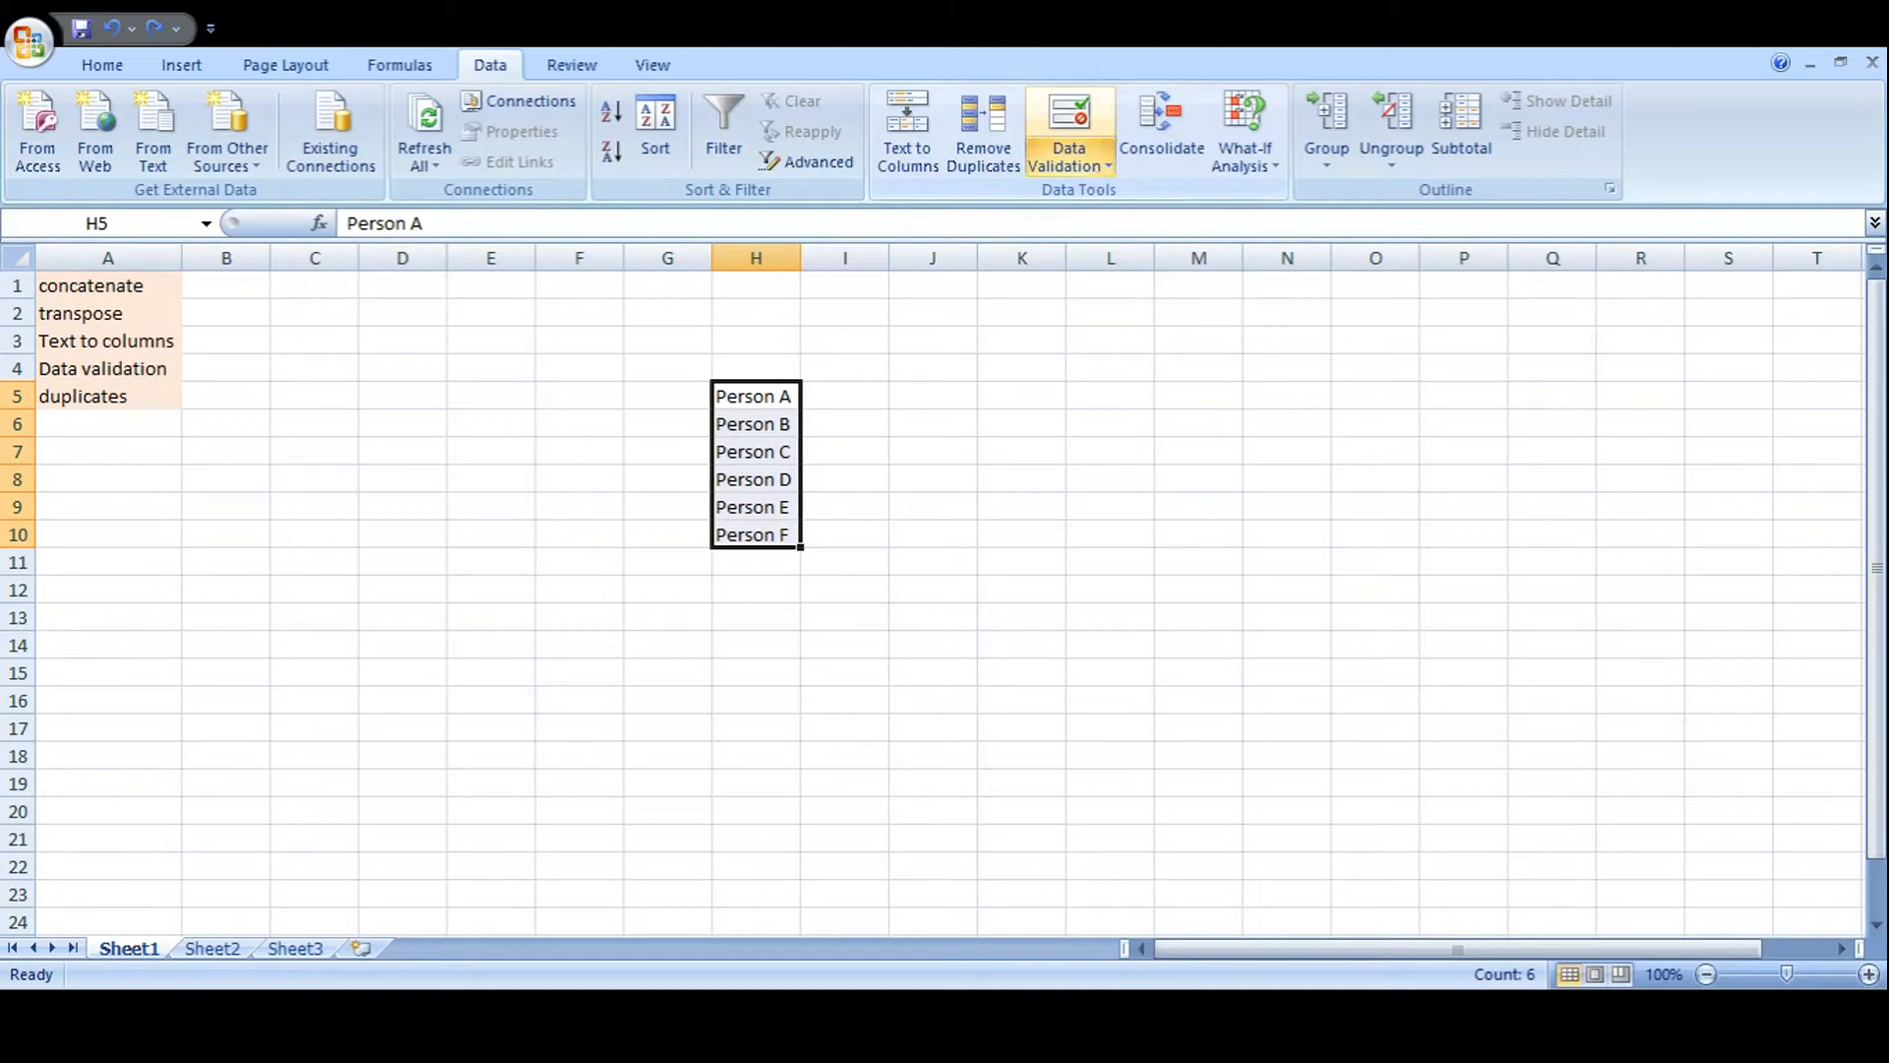
Enter the headers Name in H4 and Amounts in I4 above the list.
click(843, 393)
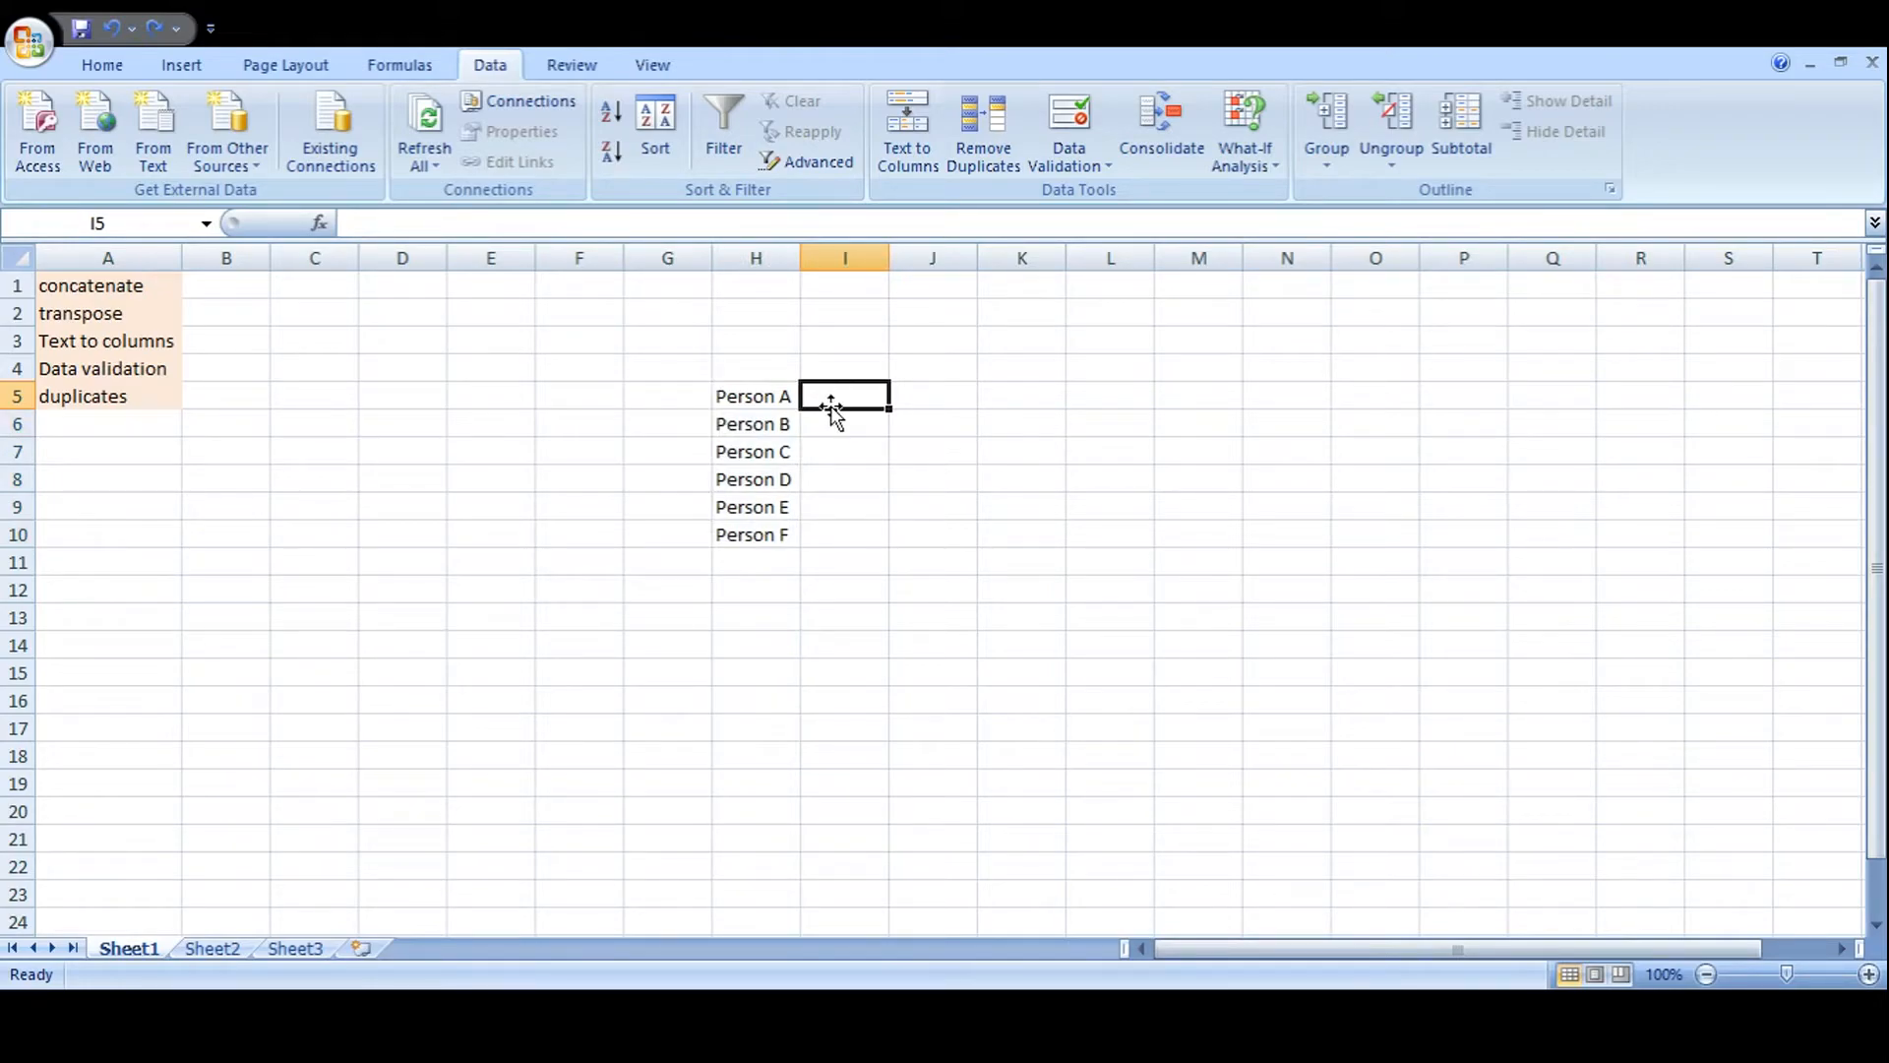
click(768, 369)
text(Name)
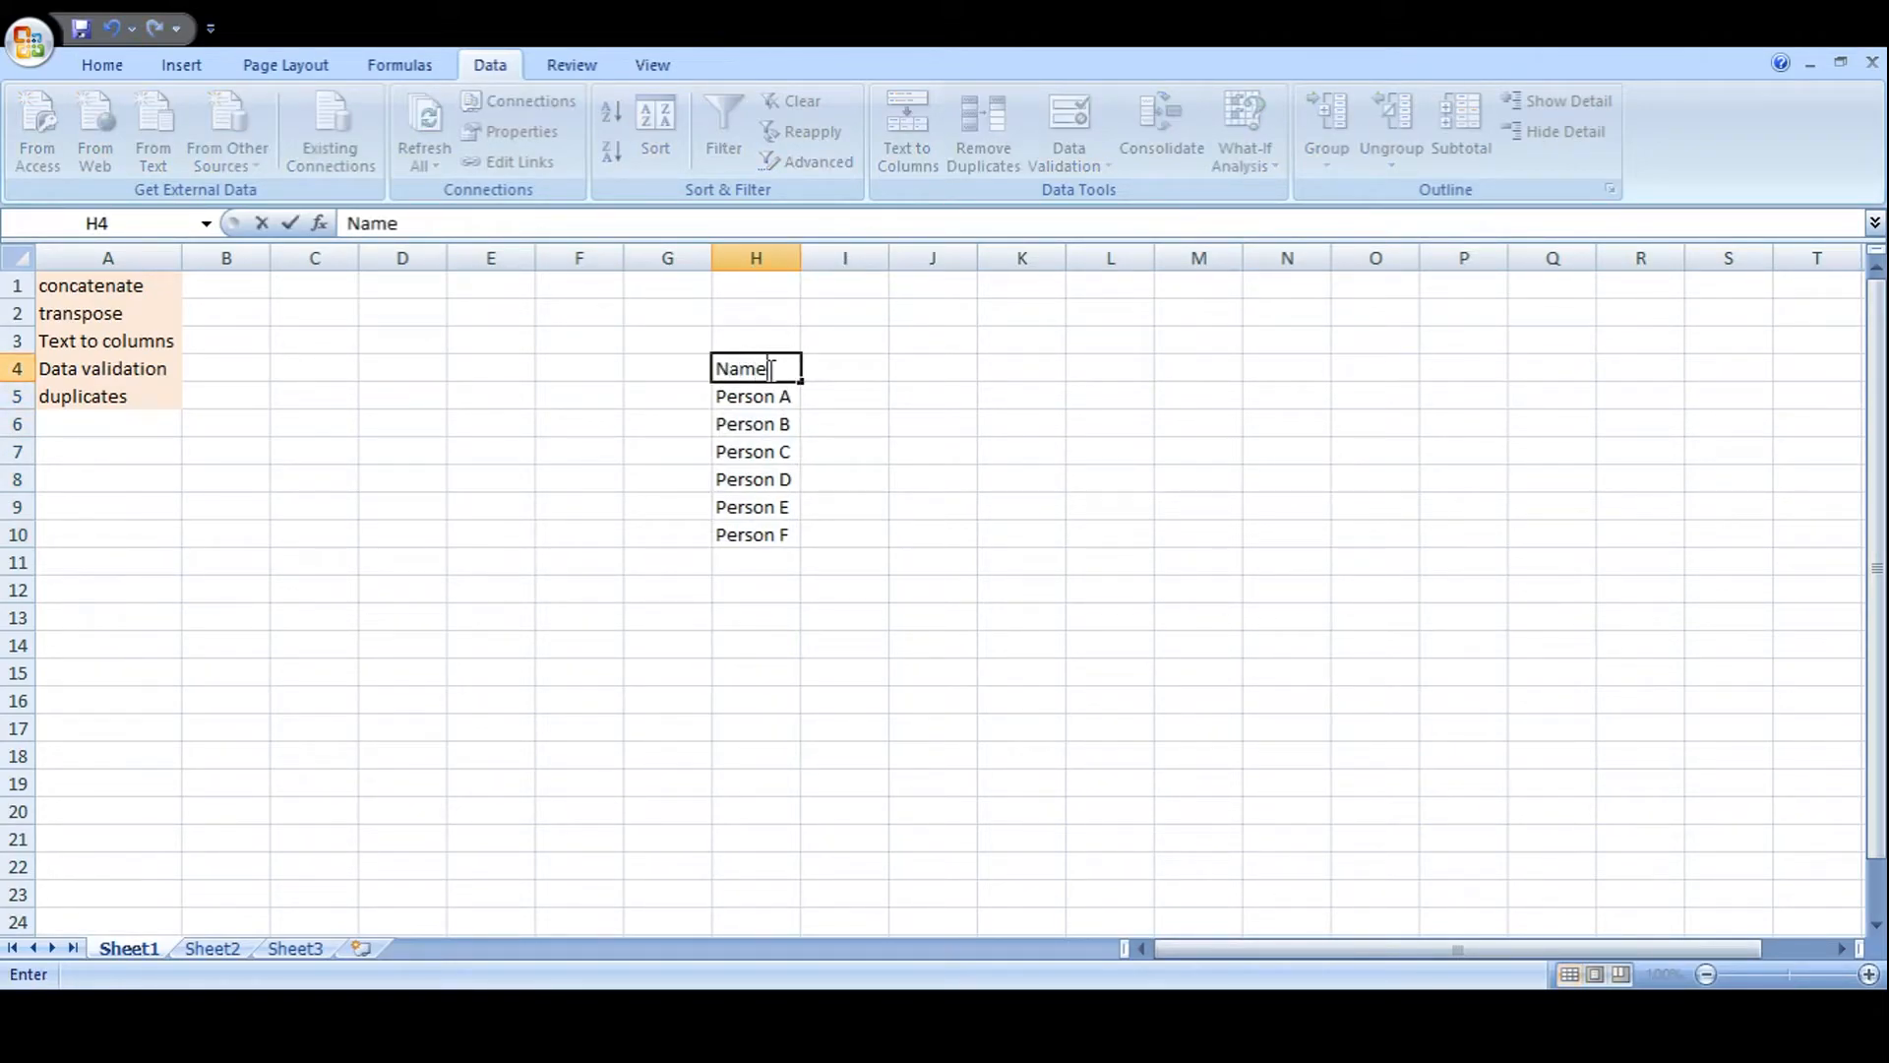
key(Tab)
text(Amou)
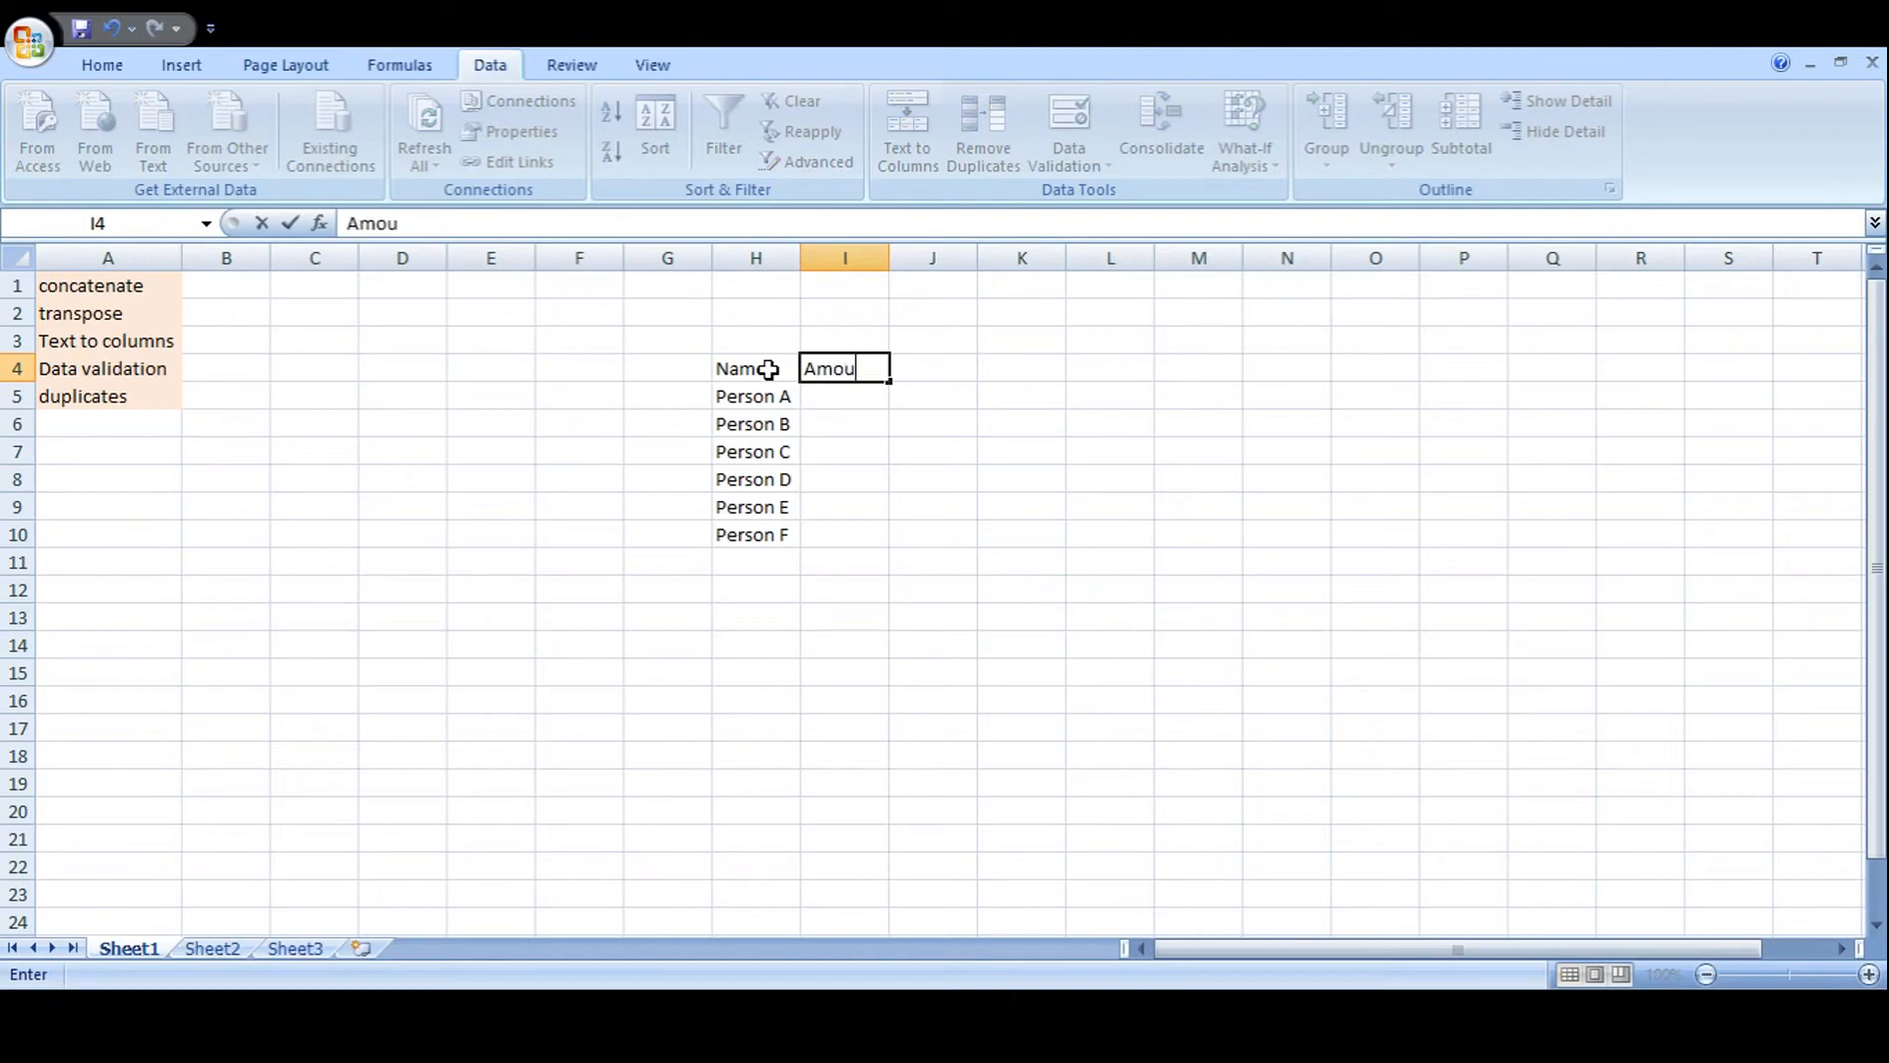
text(nts)
click(859, 399)
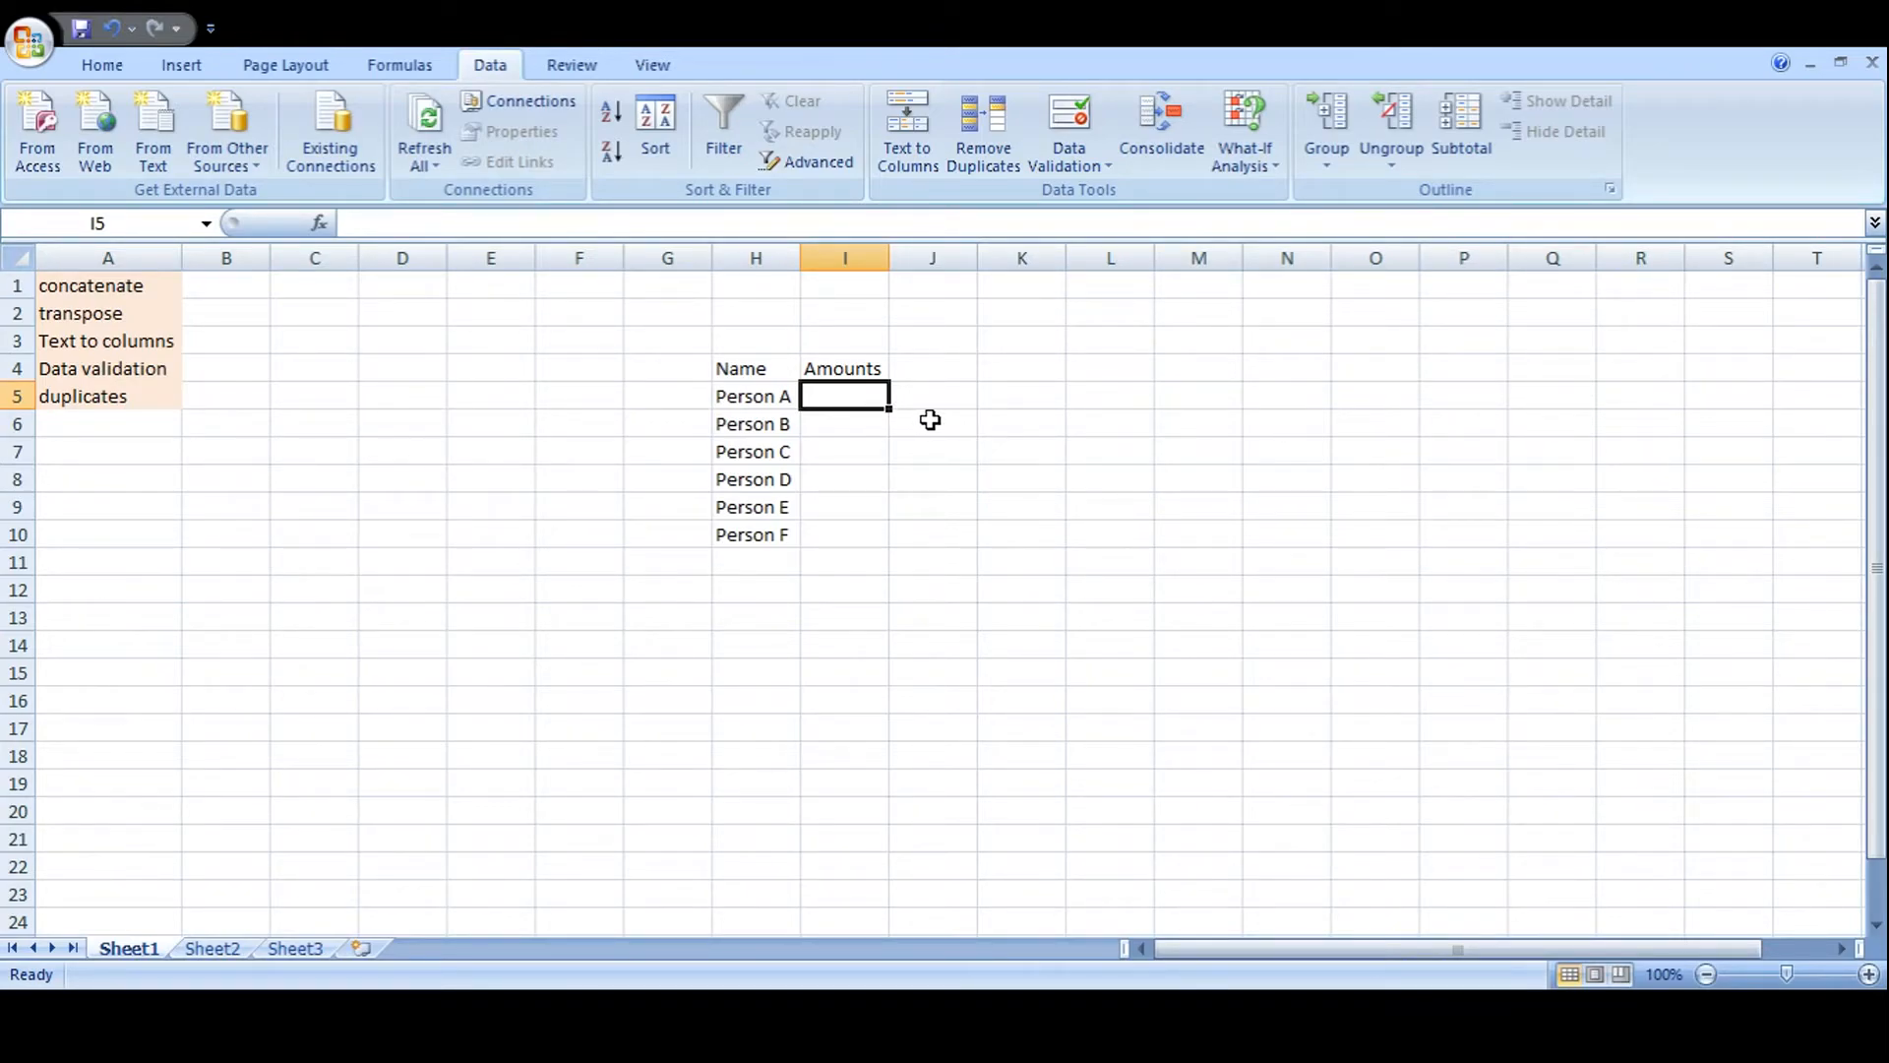
Enter Yes and then No in I5 as sample answers, and clear the cell.
text(Yes)
key(Return)
click(873, 397)
text(No)
key(Return)
click(873, 397)
key(Delete)
Enter the allowed values Yes in N3 and No in N4, and select both cells.
click(1284, 339)
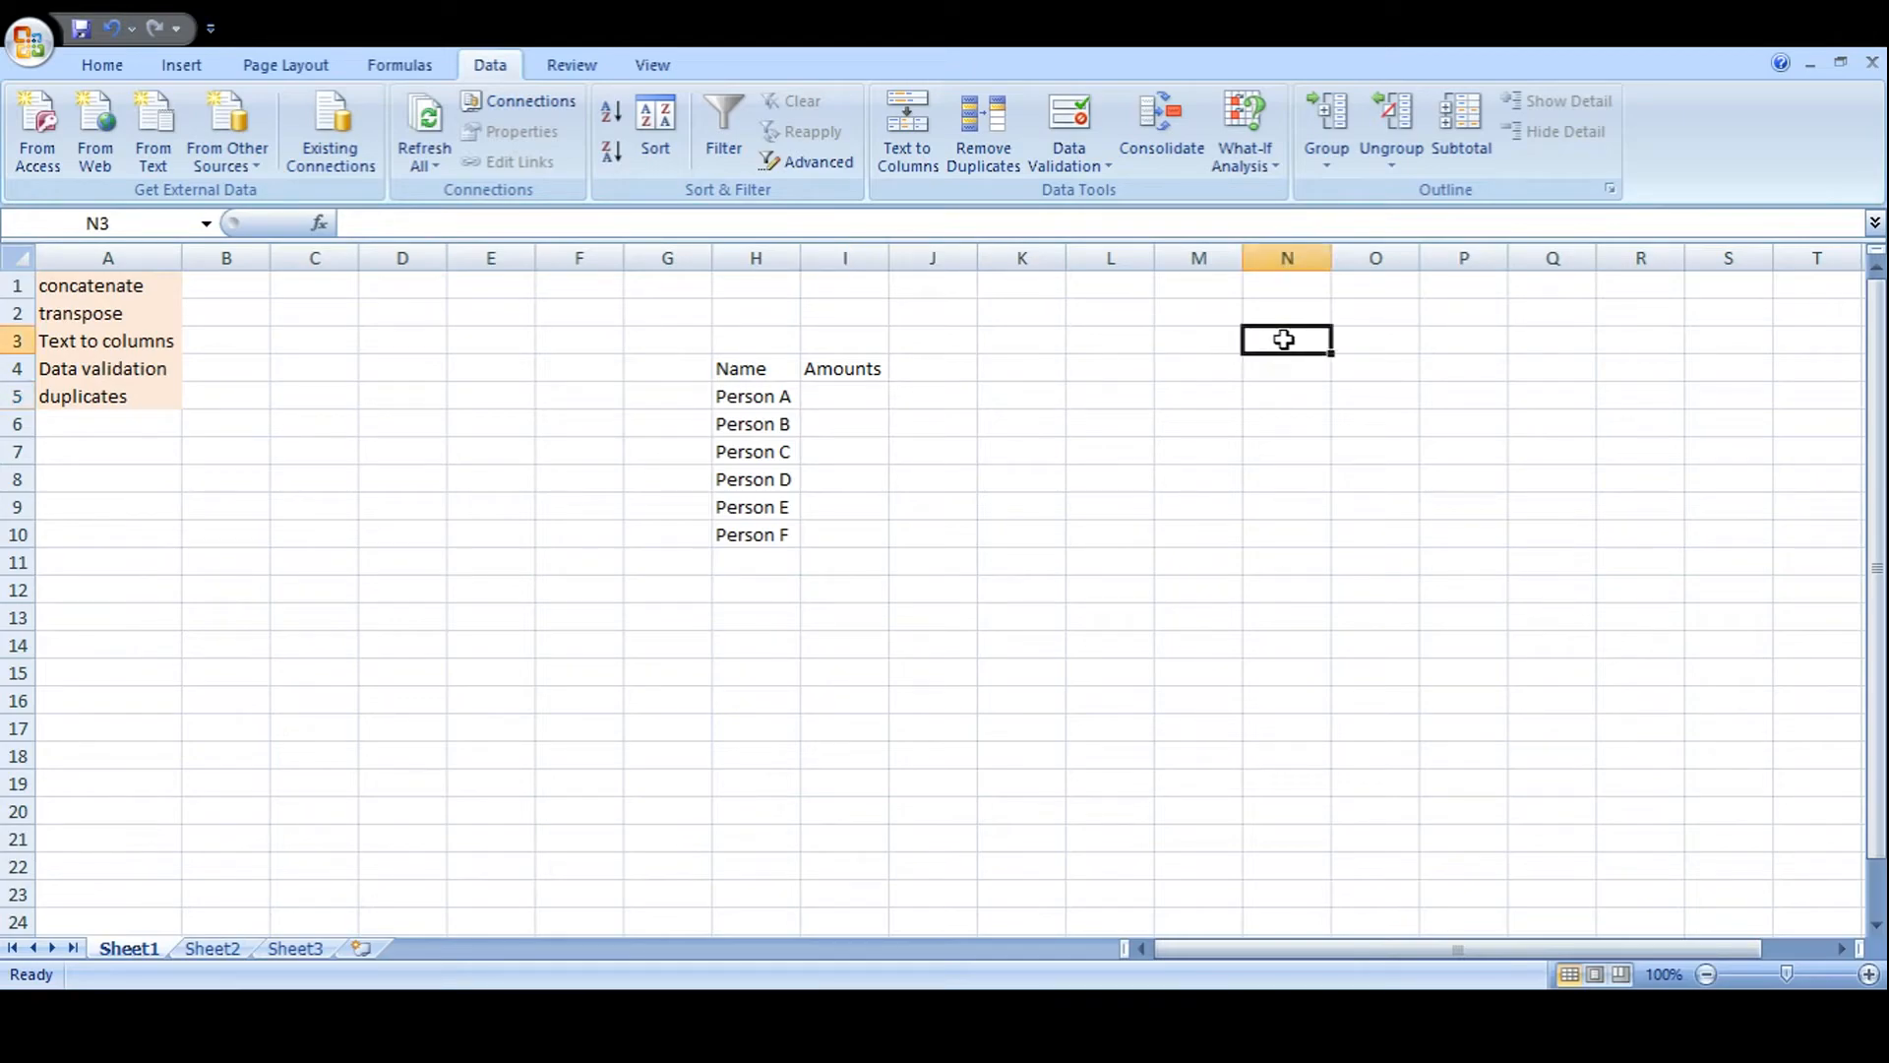
text(Yes)
key(Return)
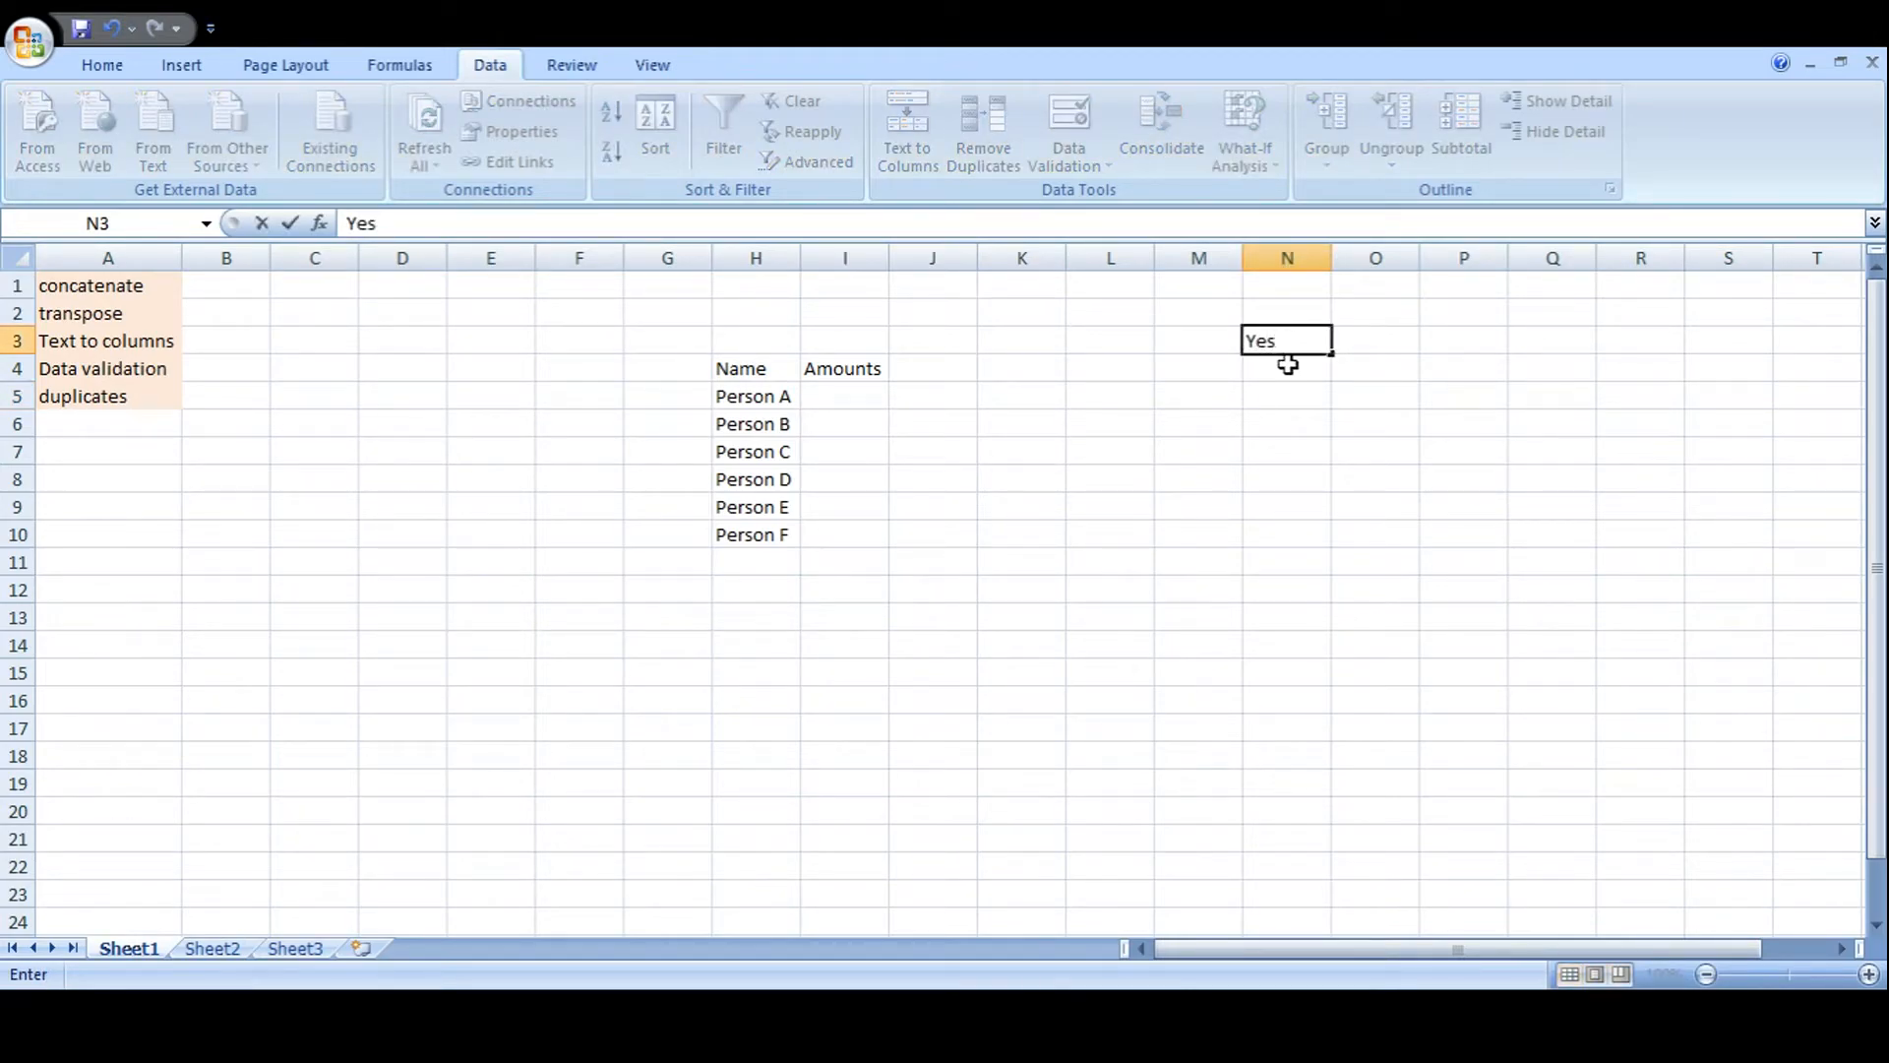
text(No)
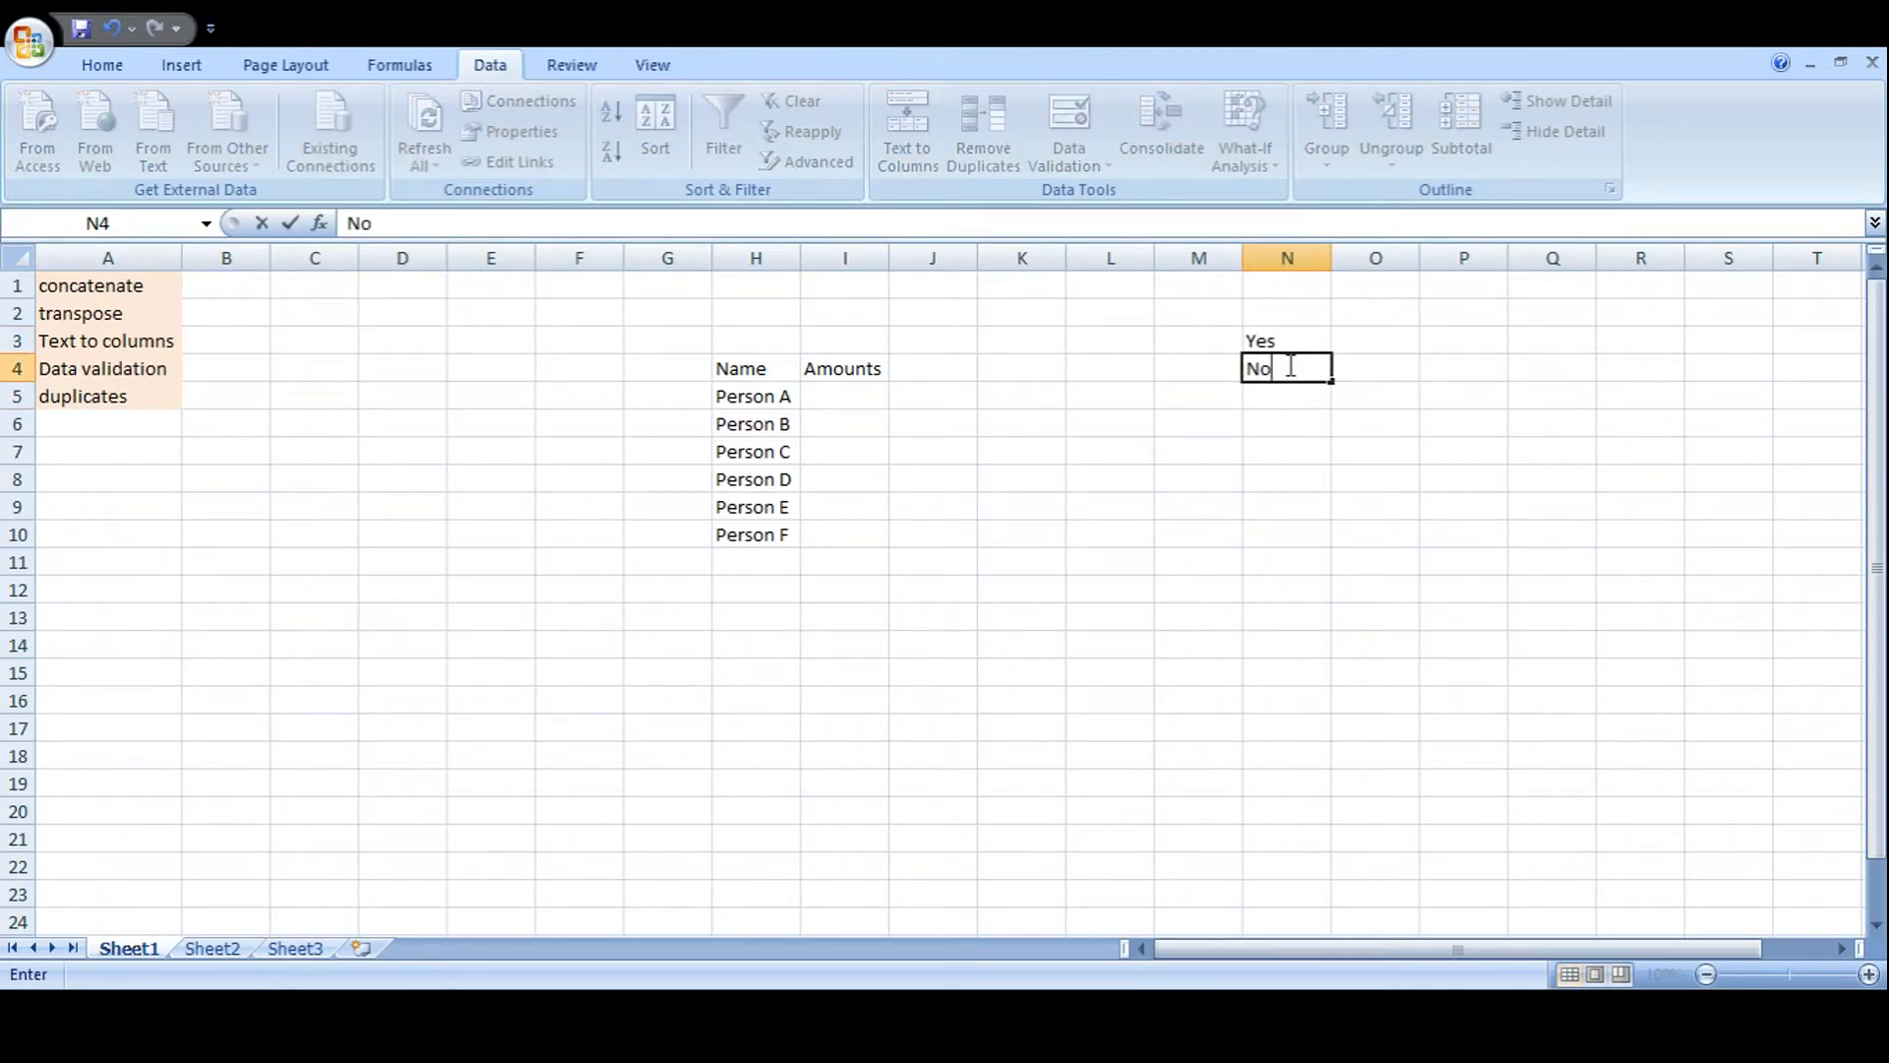
click(1272, 458)
click(1294, 342)
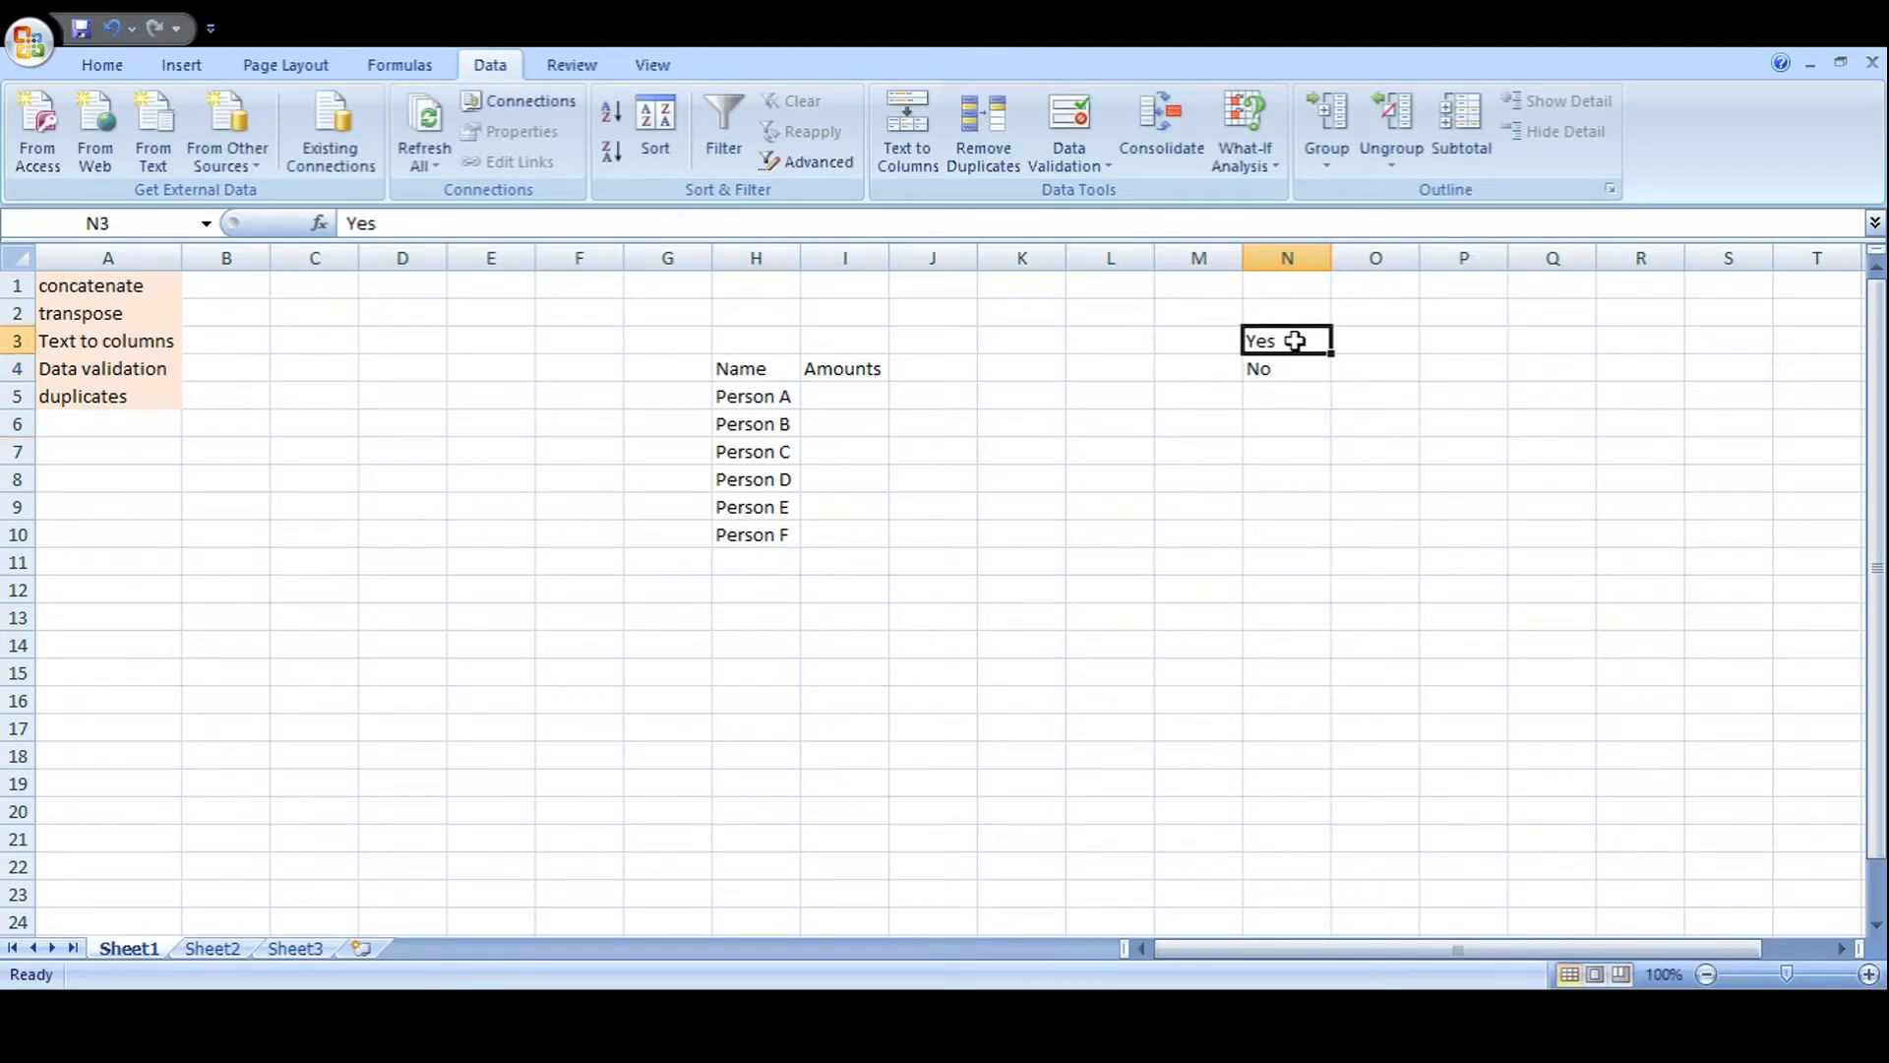
key(shift+Down)
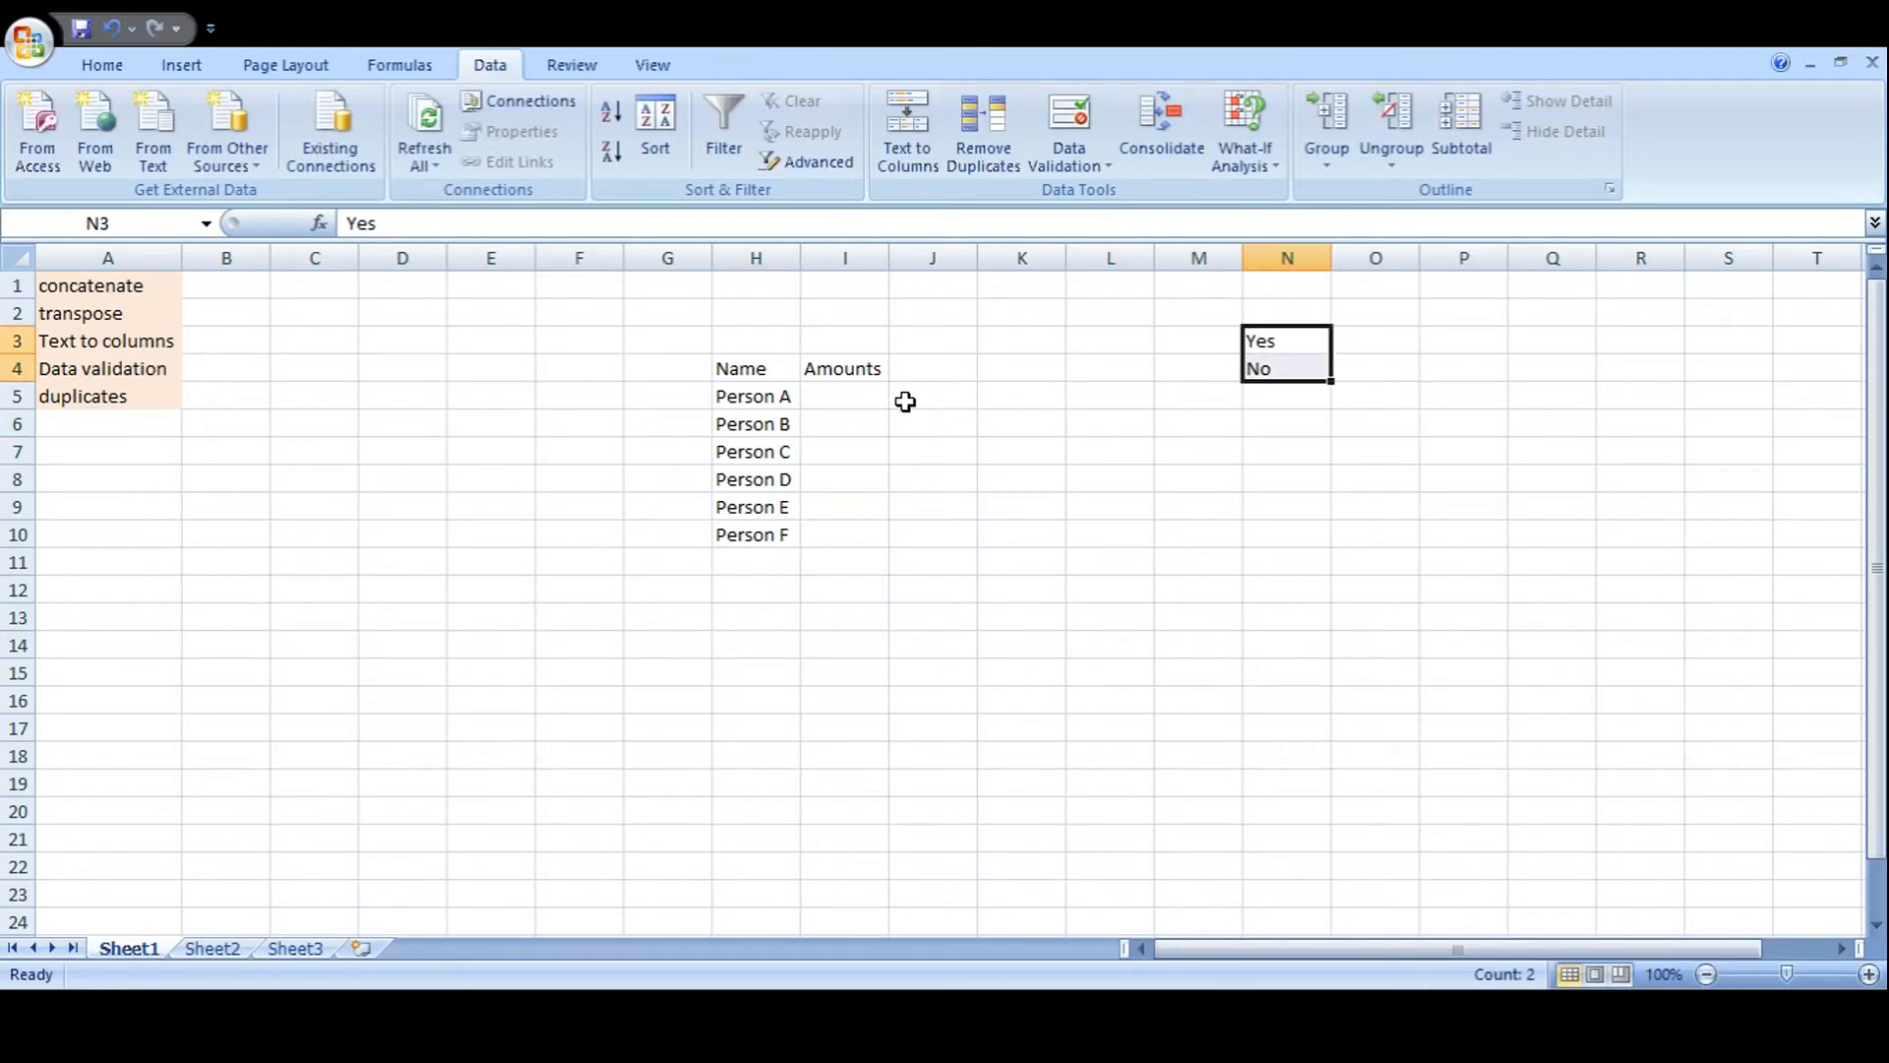
Enter the arbitrary text asasdf in the unrestricted cell I5, and clear it.
click(873, 396)
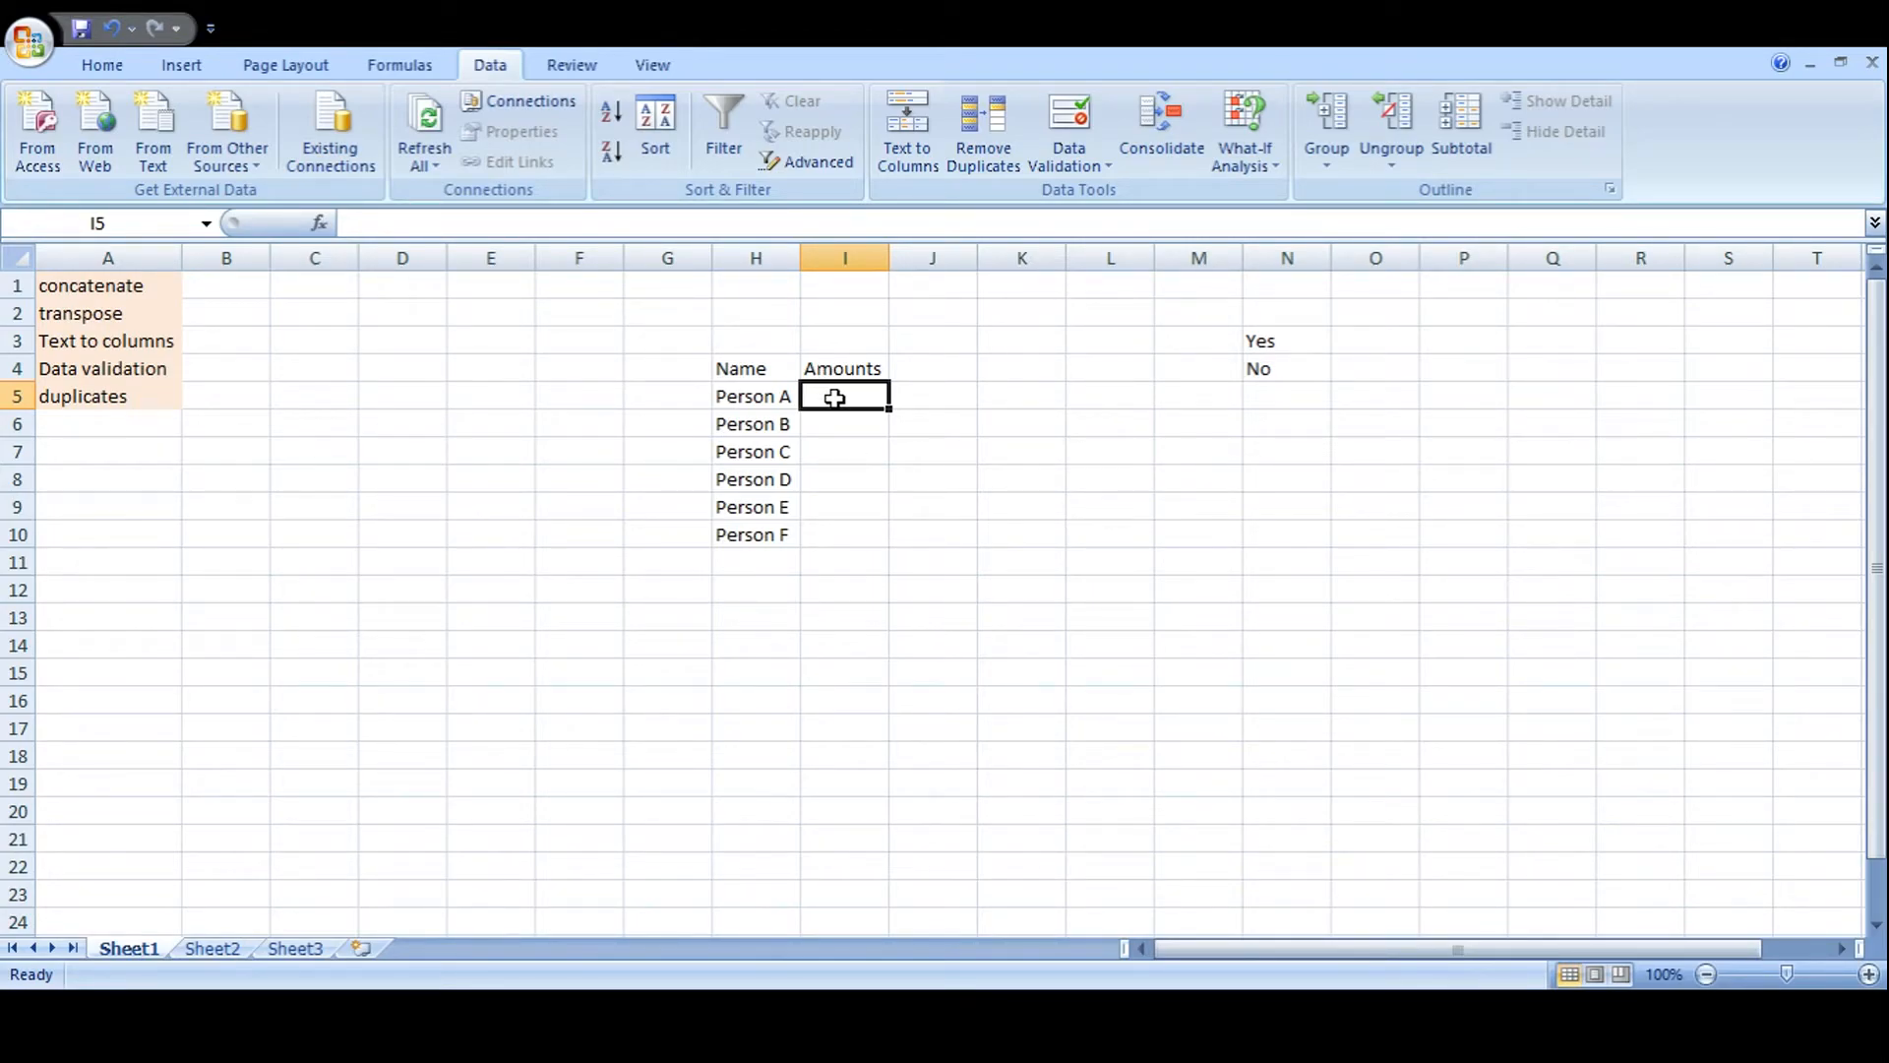
text(asdfa)
key(BackSpace)
key(BackSpace)
key(BackSpace)
text(asdf)
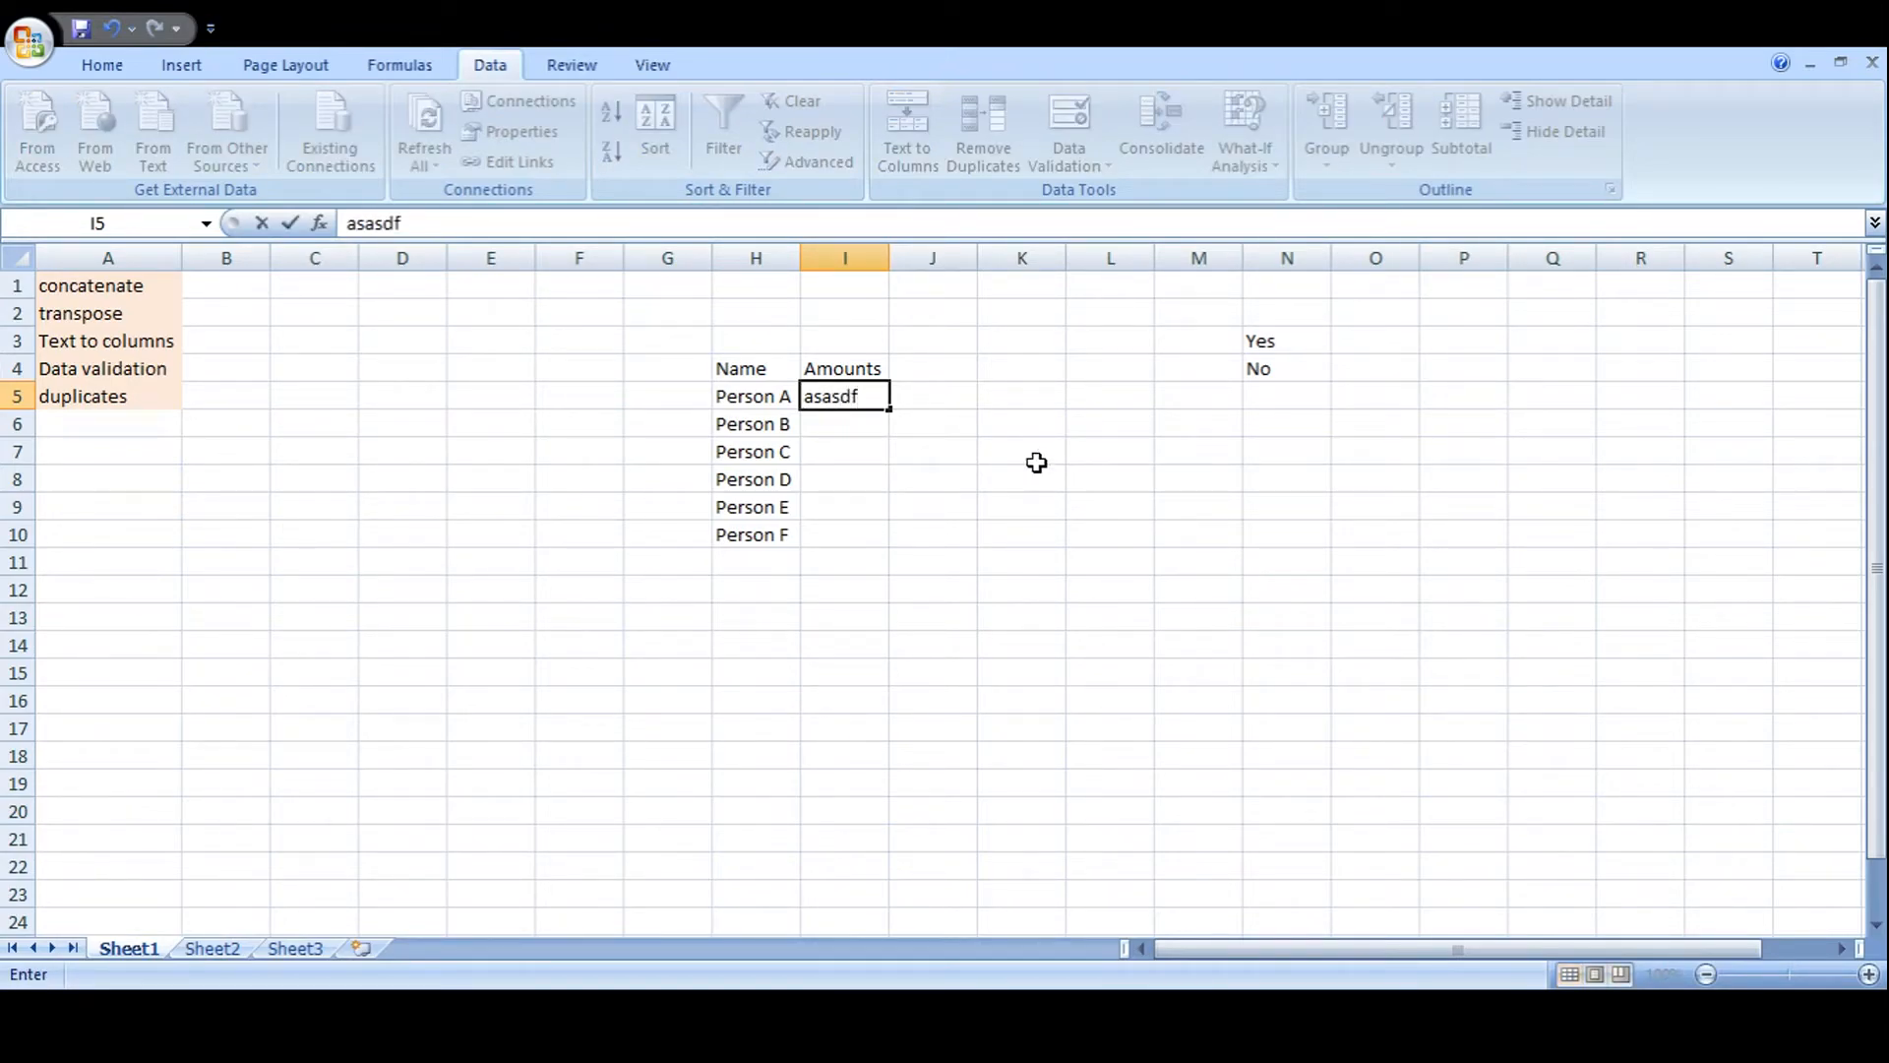
key(Return)
click(859, 396)
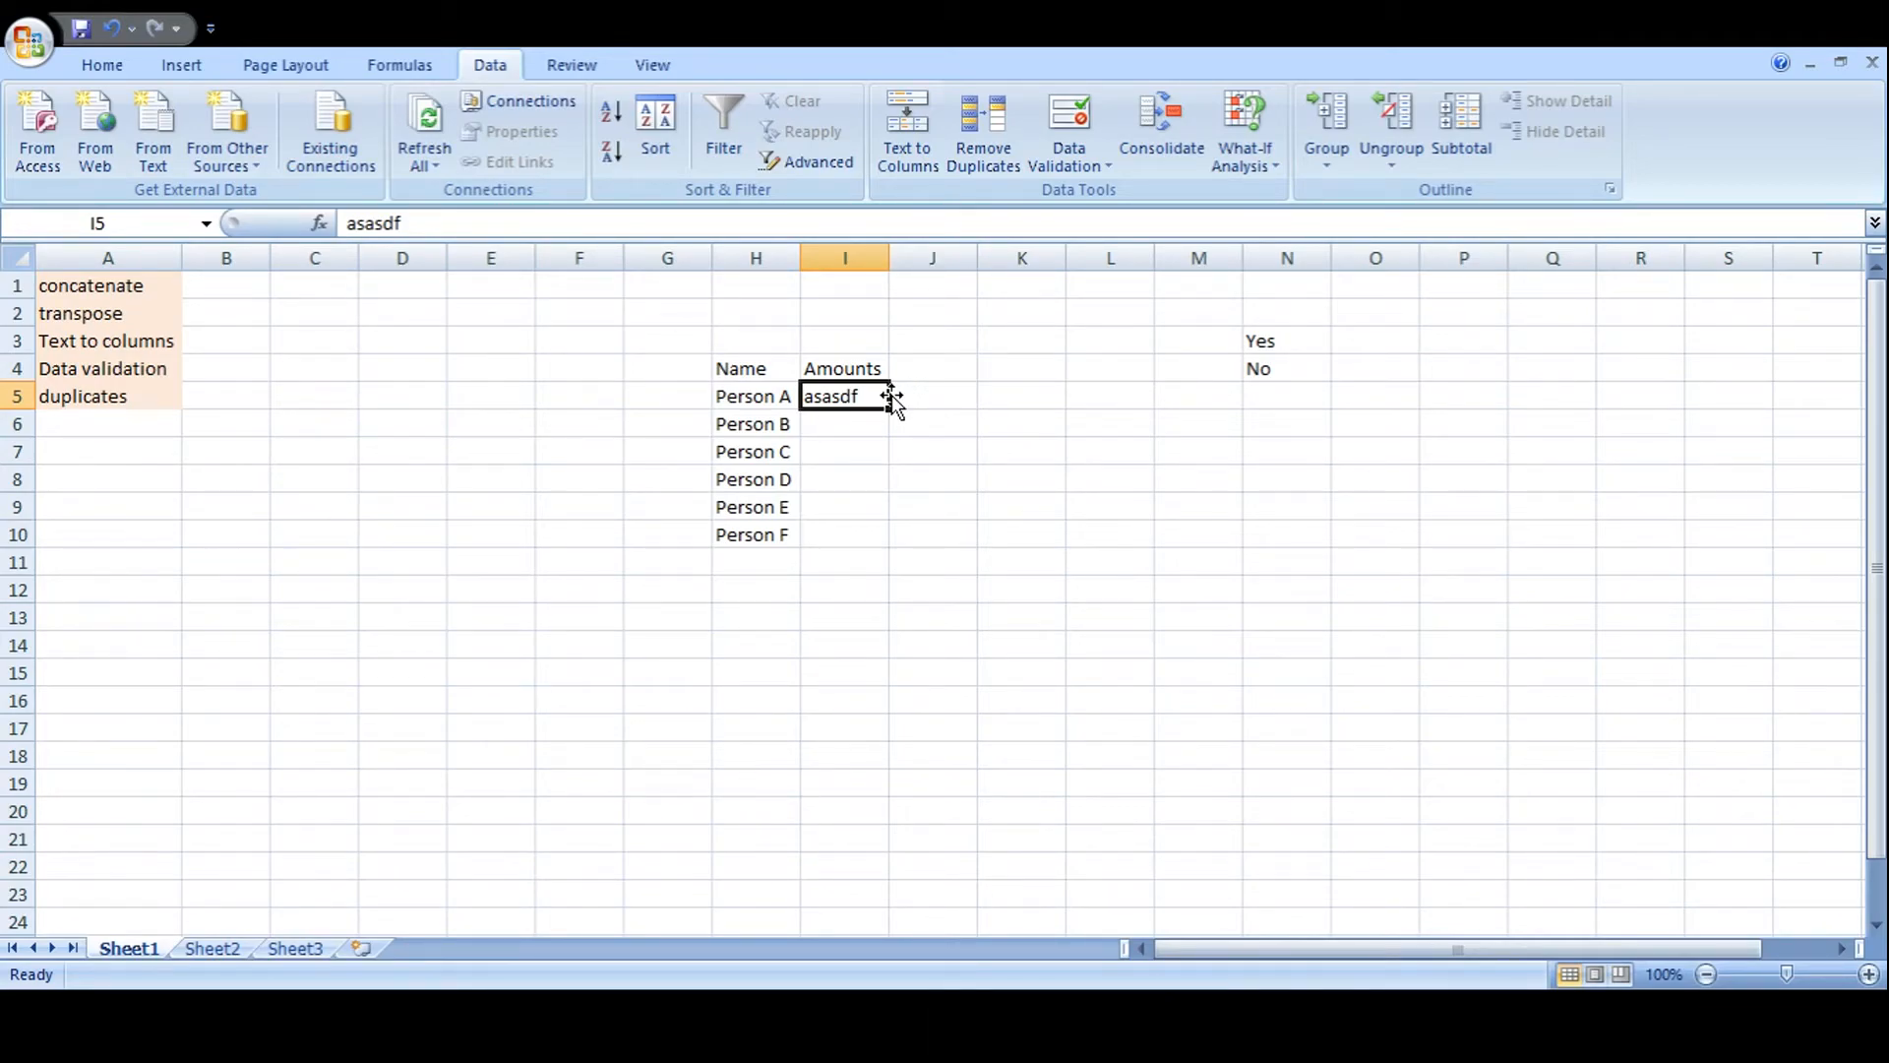
key(Delete)
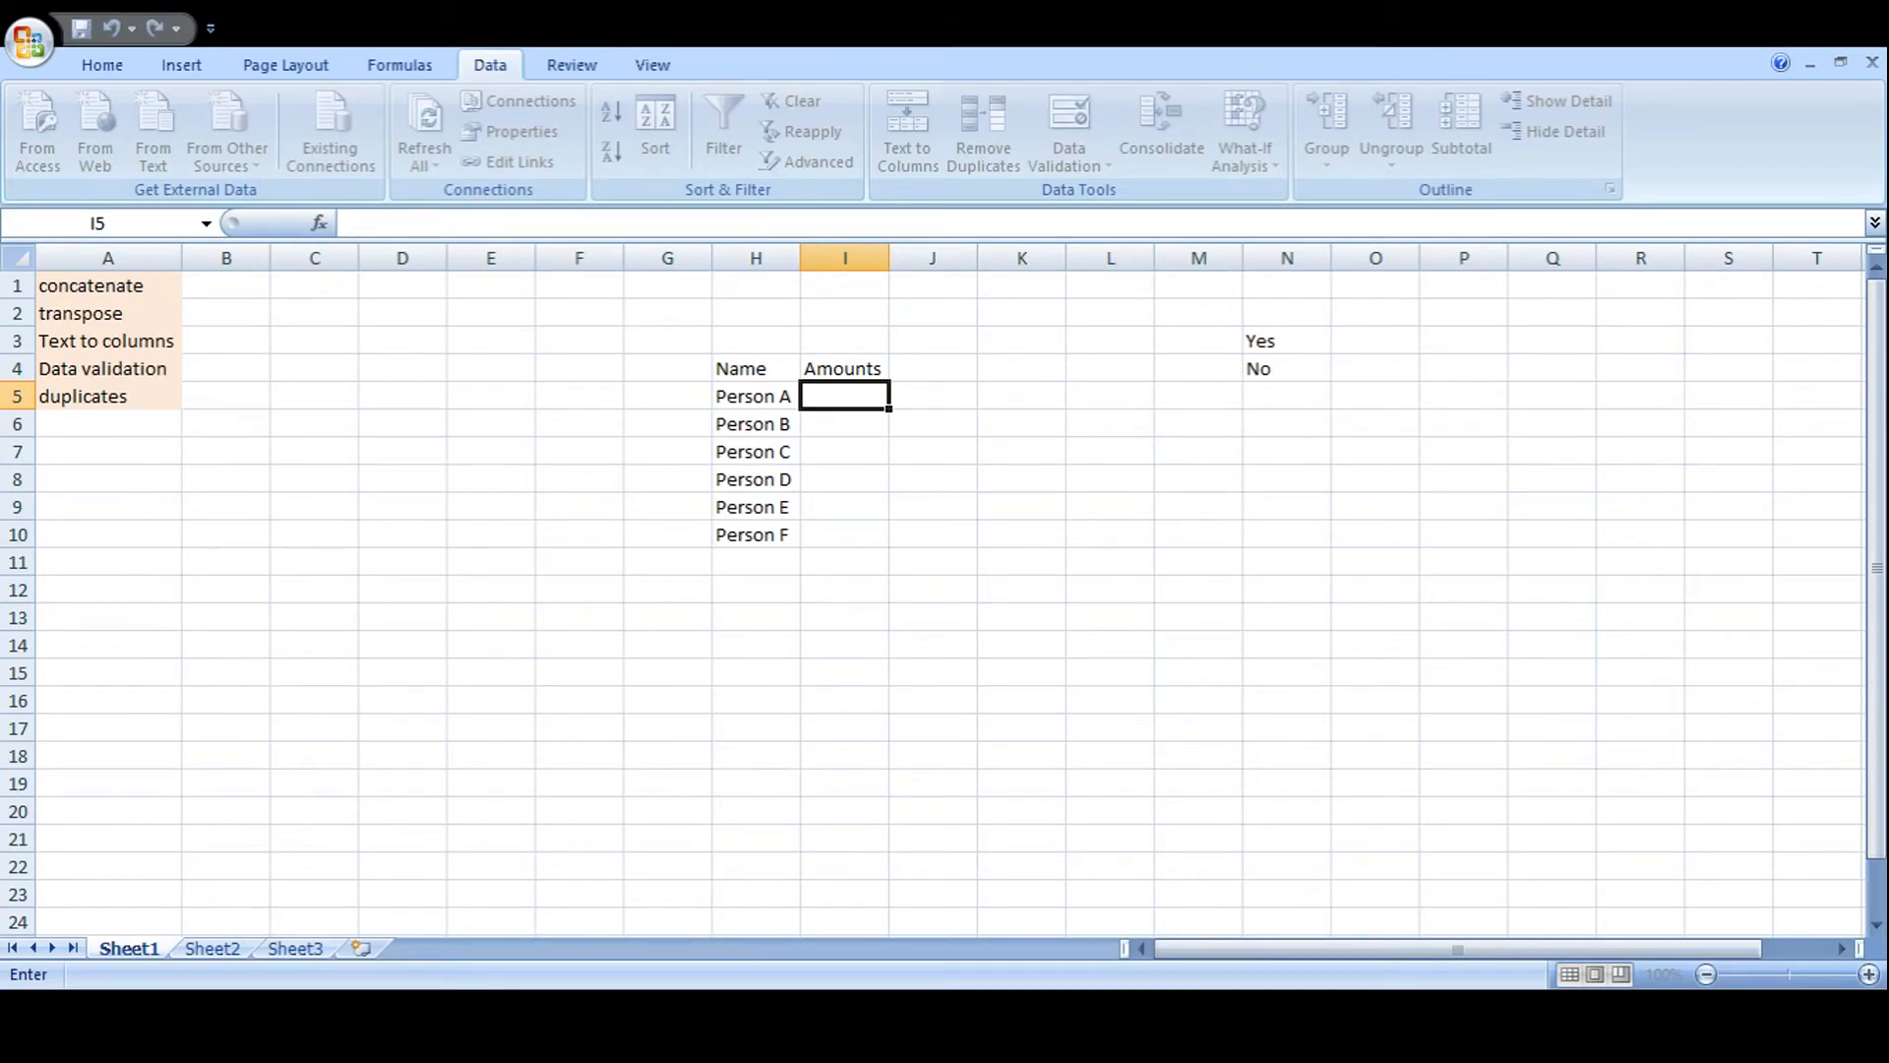
Apply list data validation to I5 with the cells N3:N4 as the source.
click(1284, 340)
drag(1287, 341, 1287, 369)
click(1379, 884)
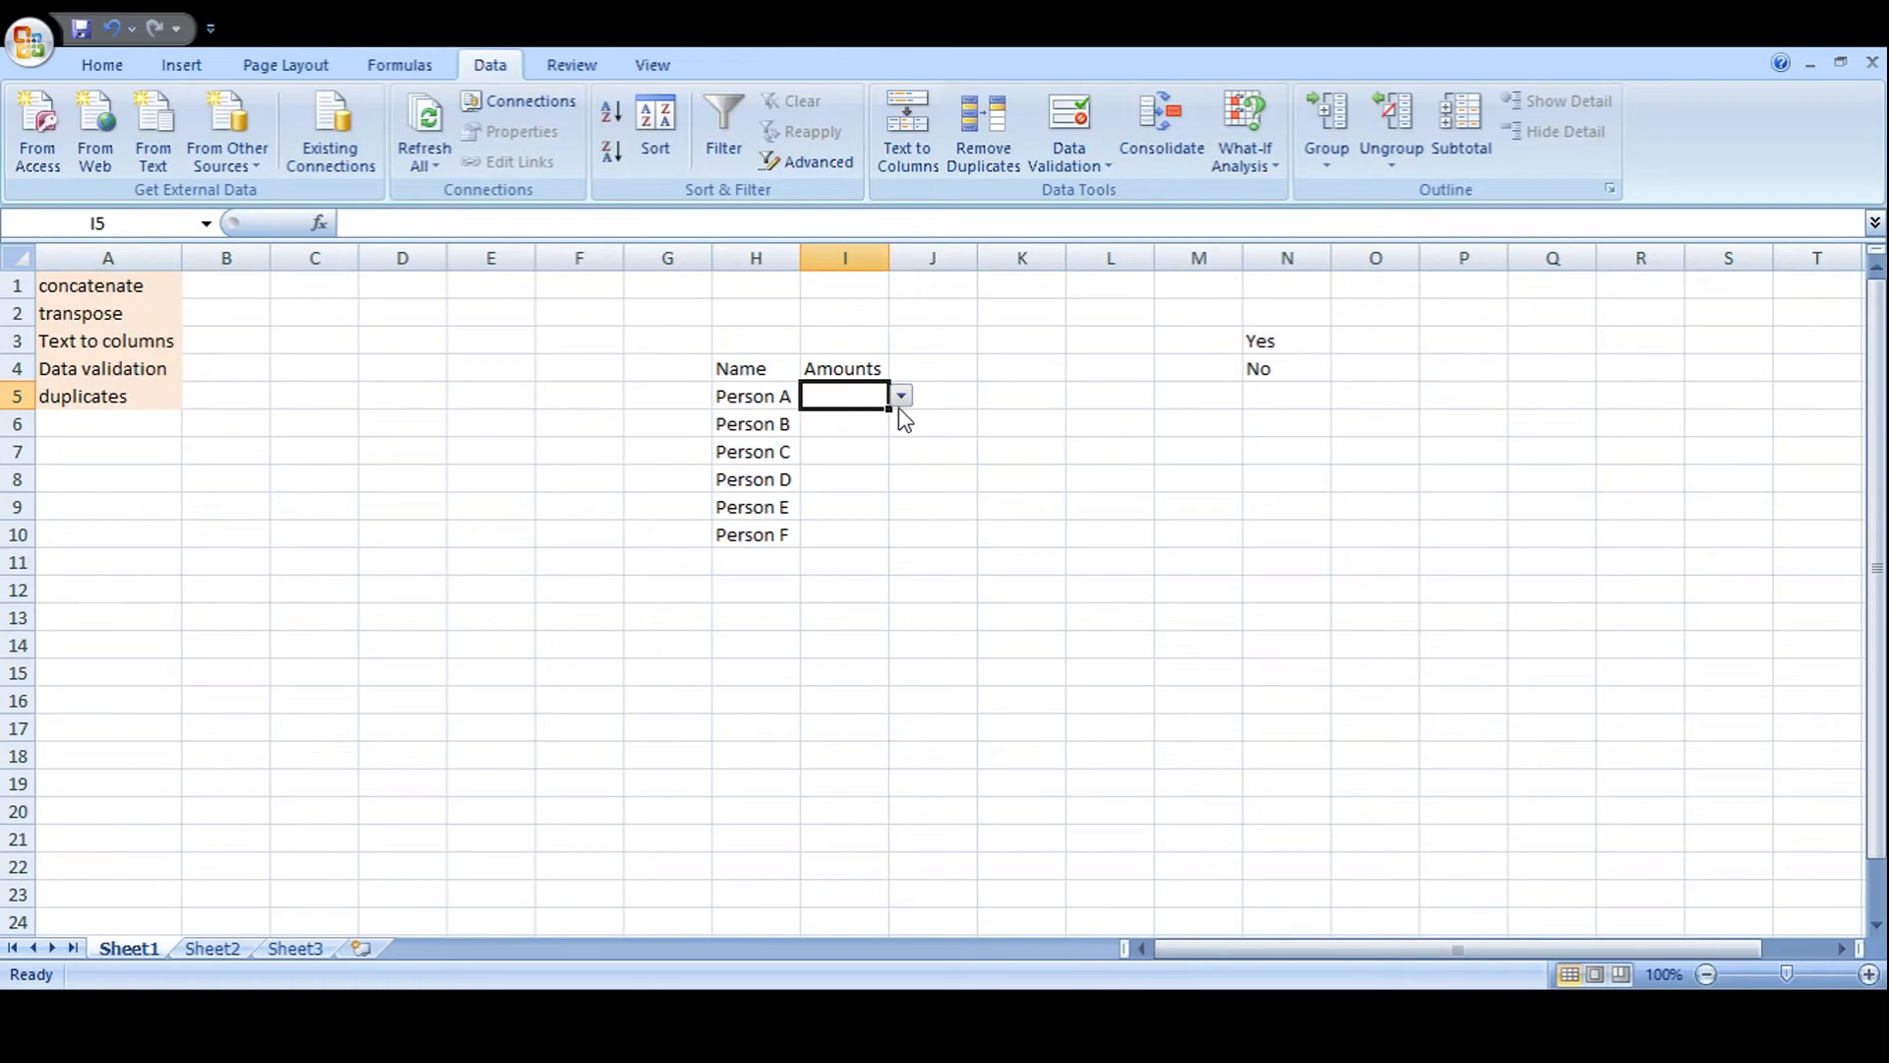
Choose No and then Yes from the validation list in I5.
click(854, 417)
click(852, 394)
drag(852, 394, 906, 406)
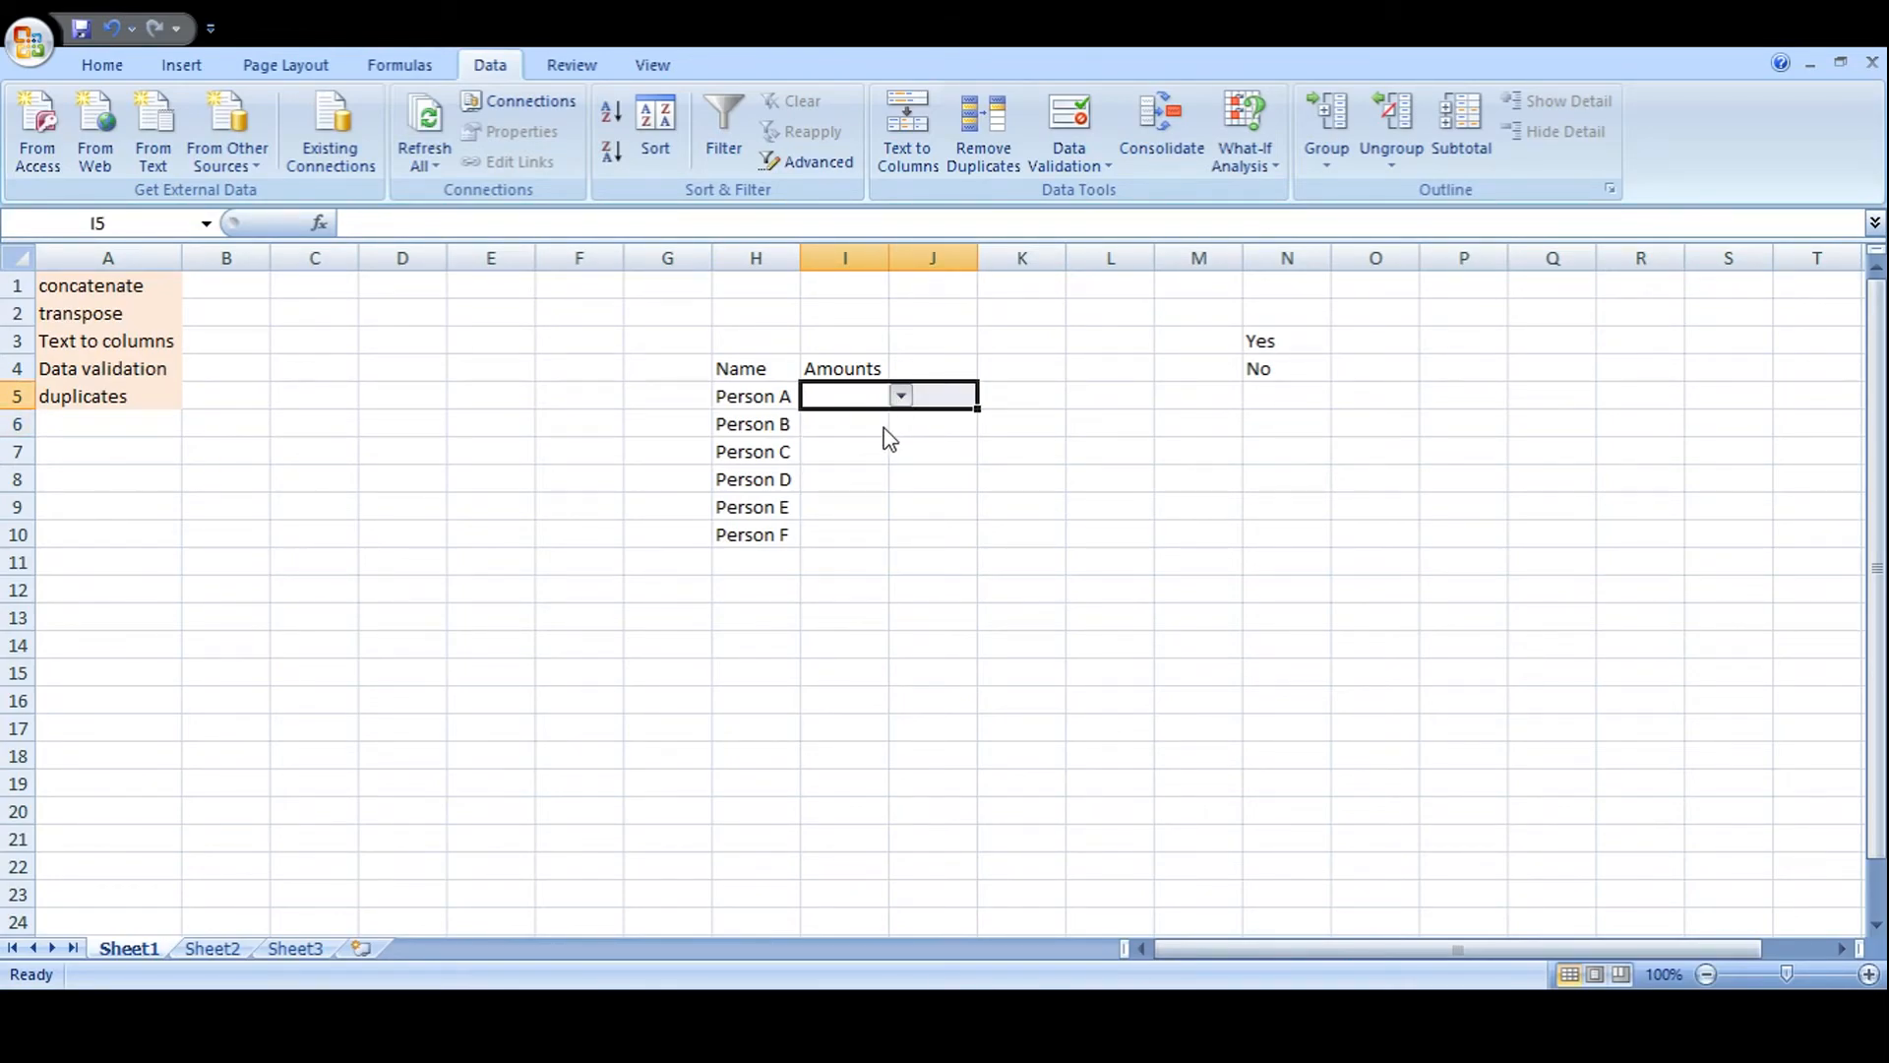
click(877, 421)
click(899, 393)
click(898, 431)
click(861, 394)
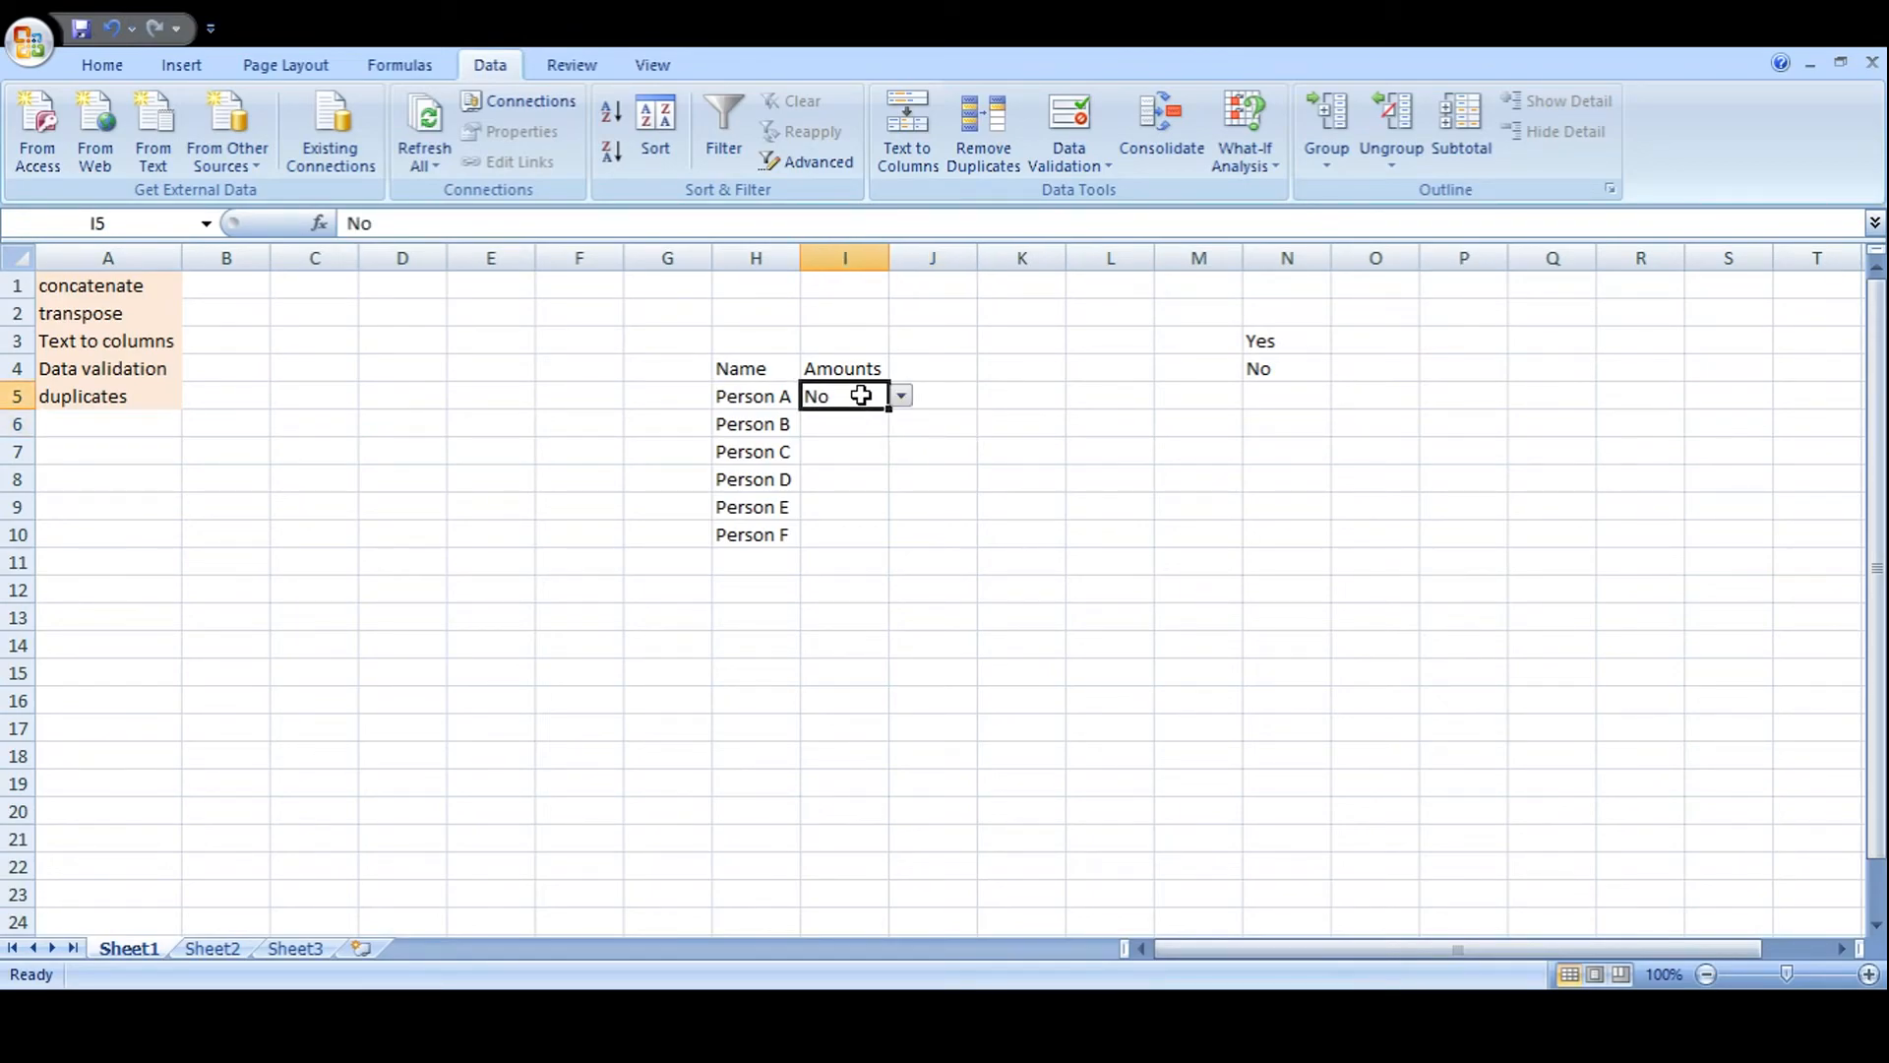
drag(885, 392, 895, 399)
click(882, 421)
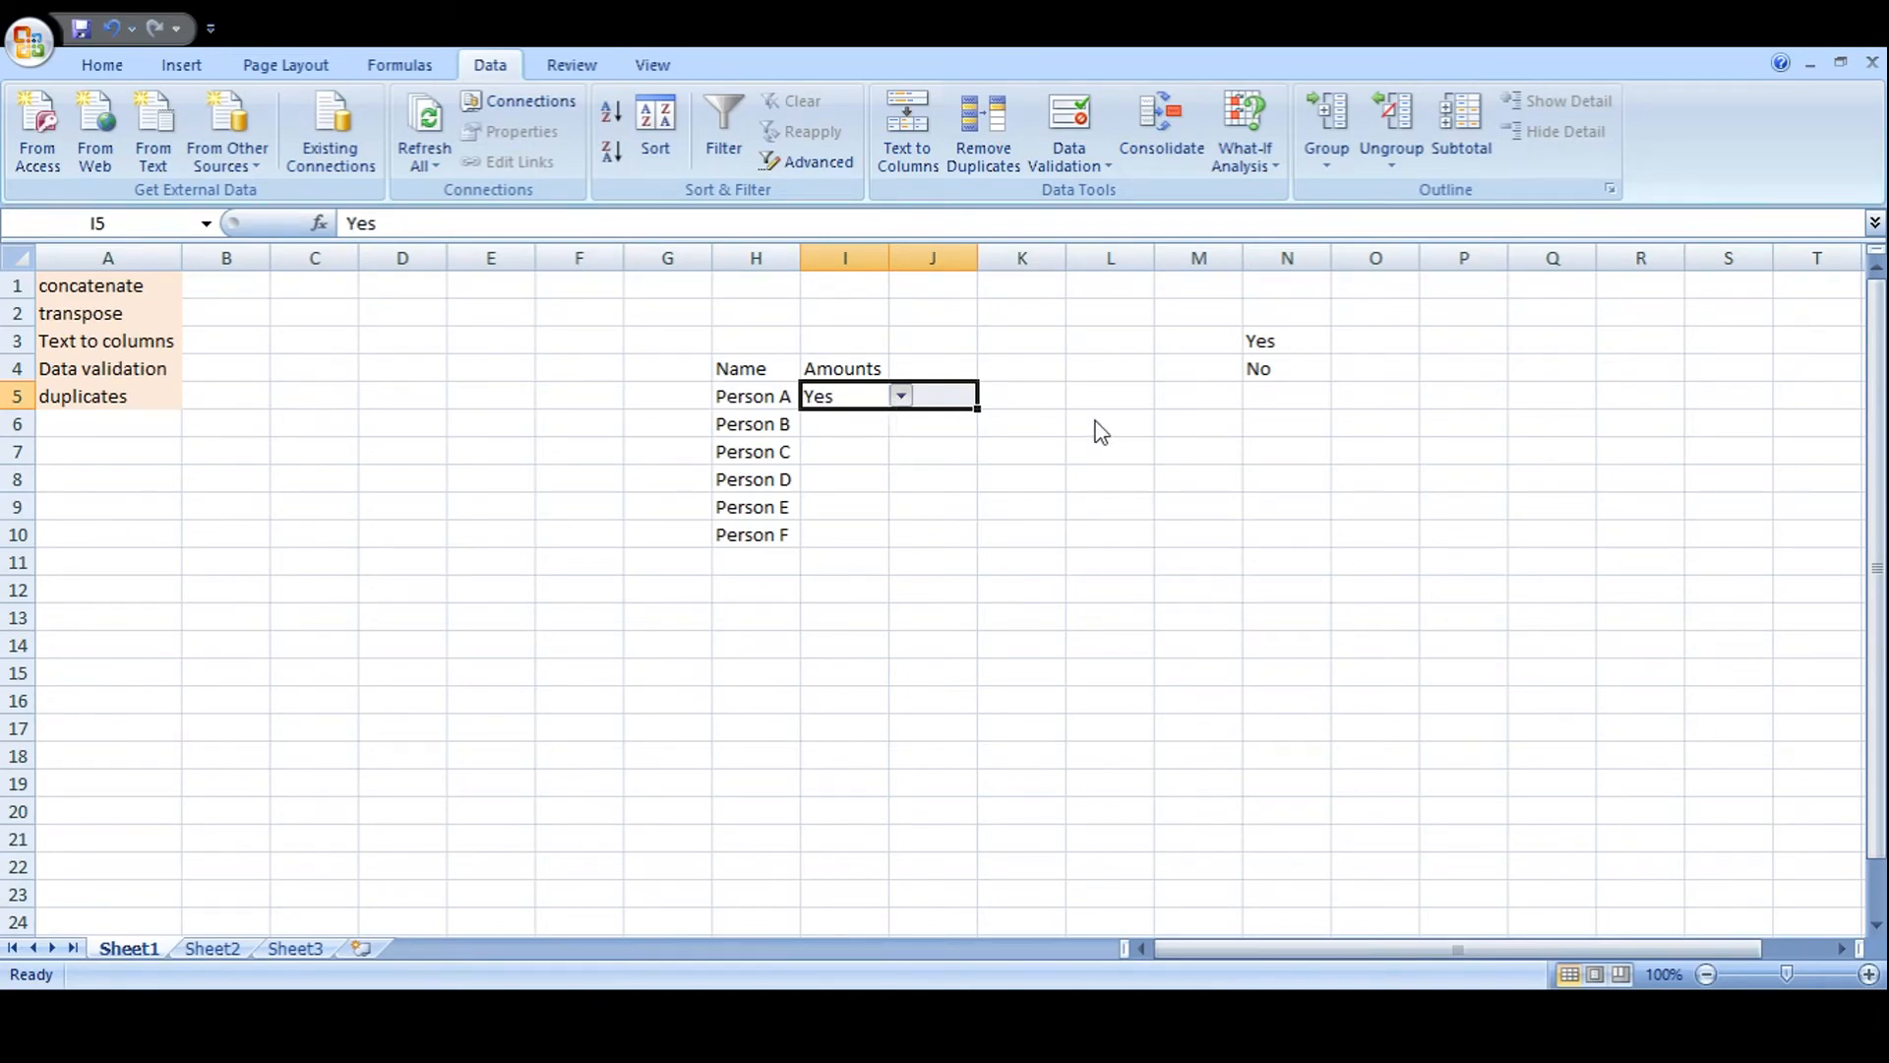
Check the source values in N3:N4, and try to enter the disallowed text asdf in I5.
click(1279, 343)
drag(1279, 346, 1275, 364)
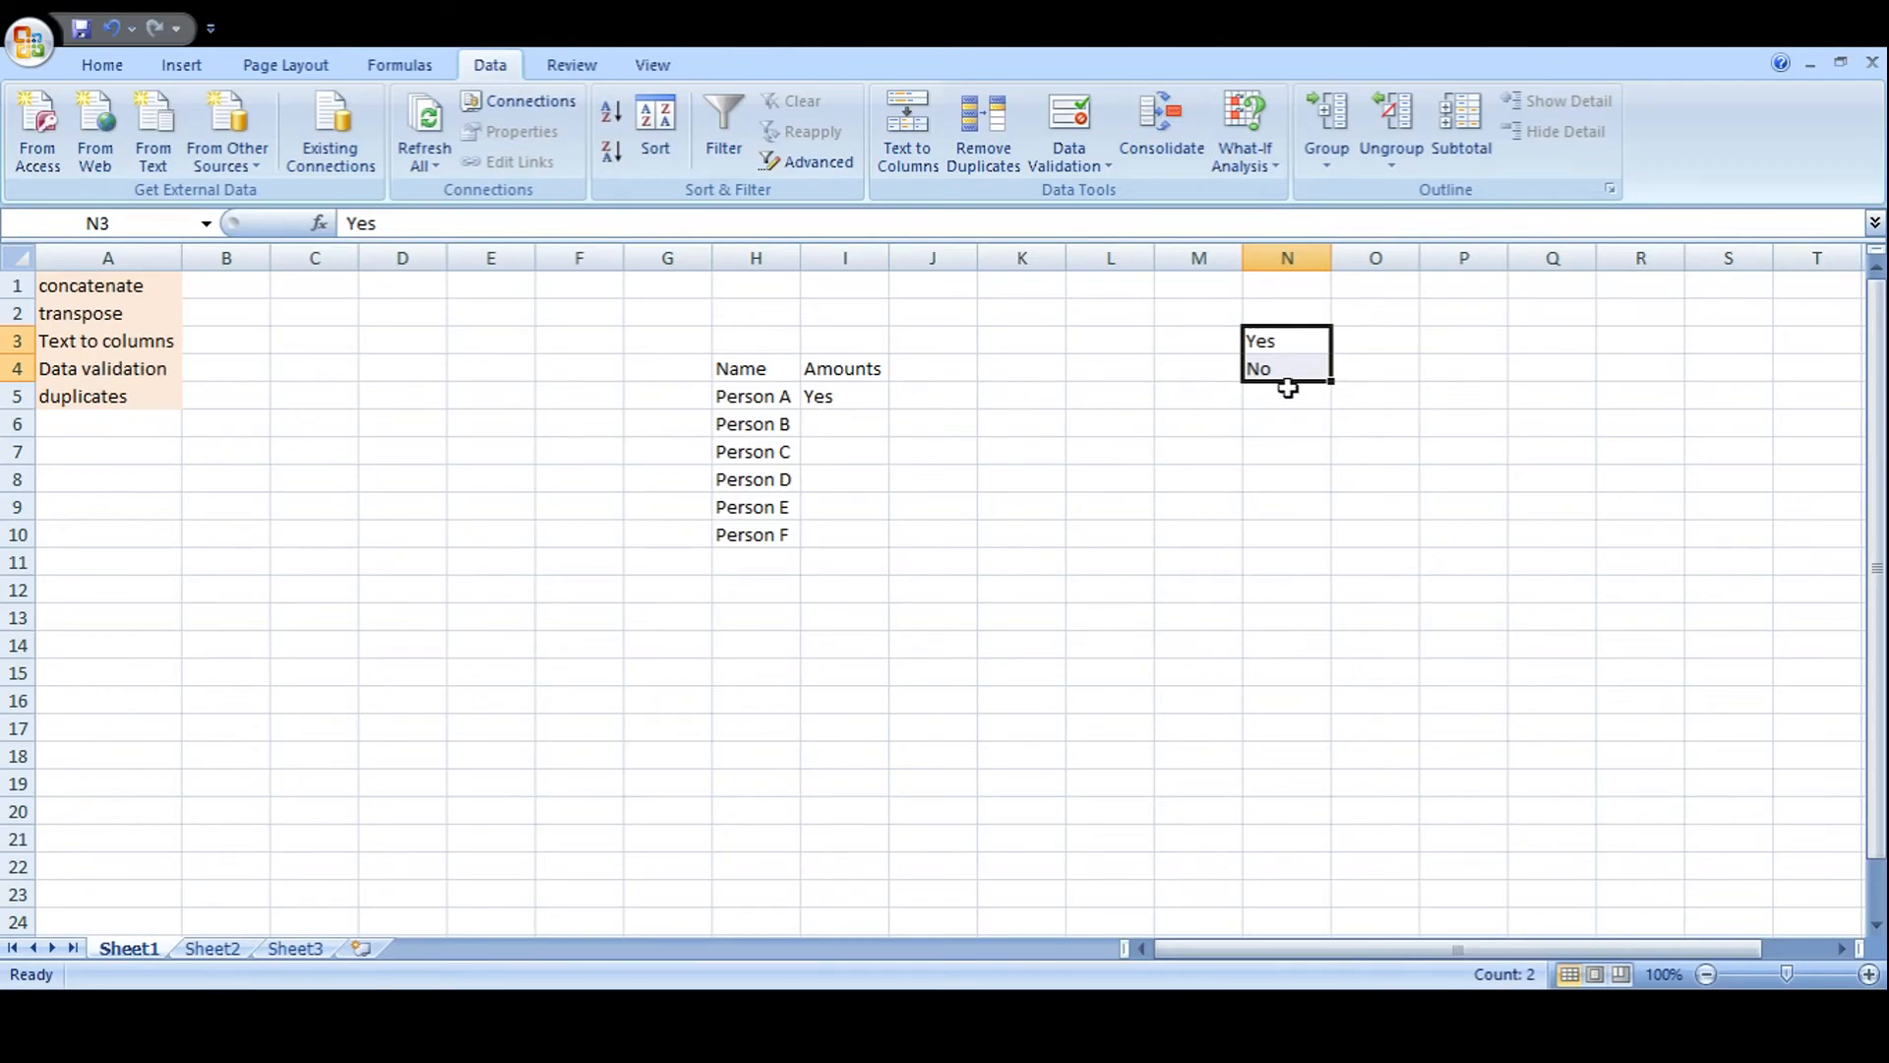
click(867, 393)
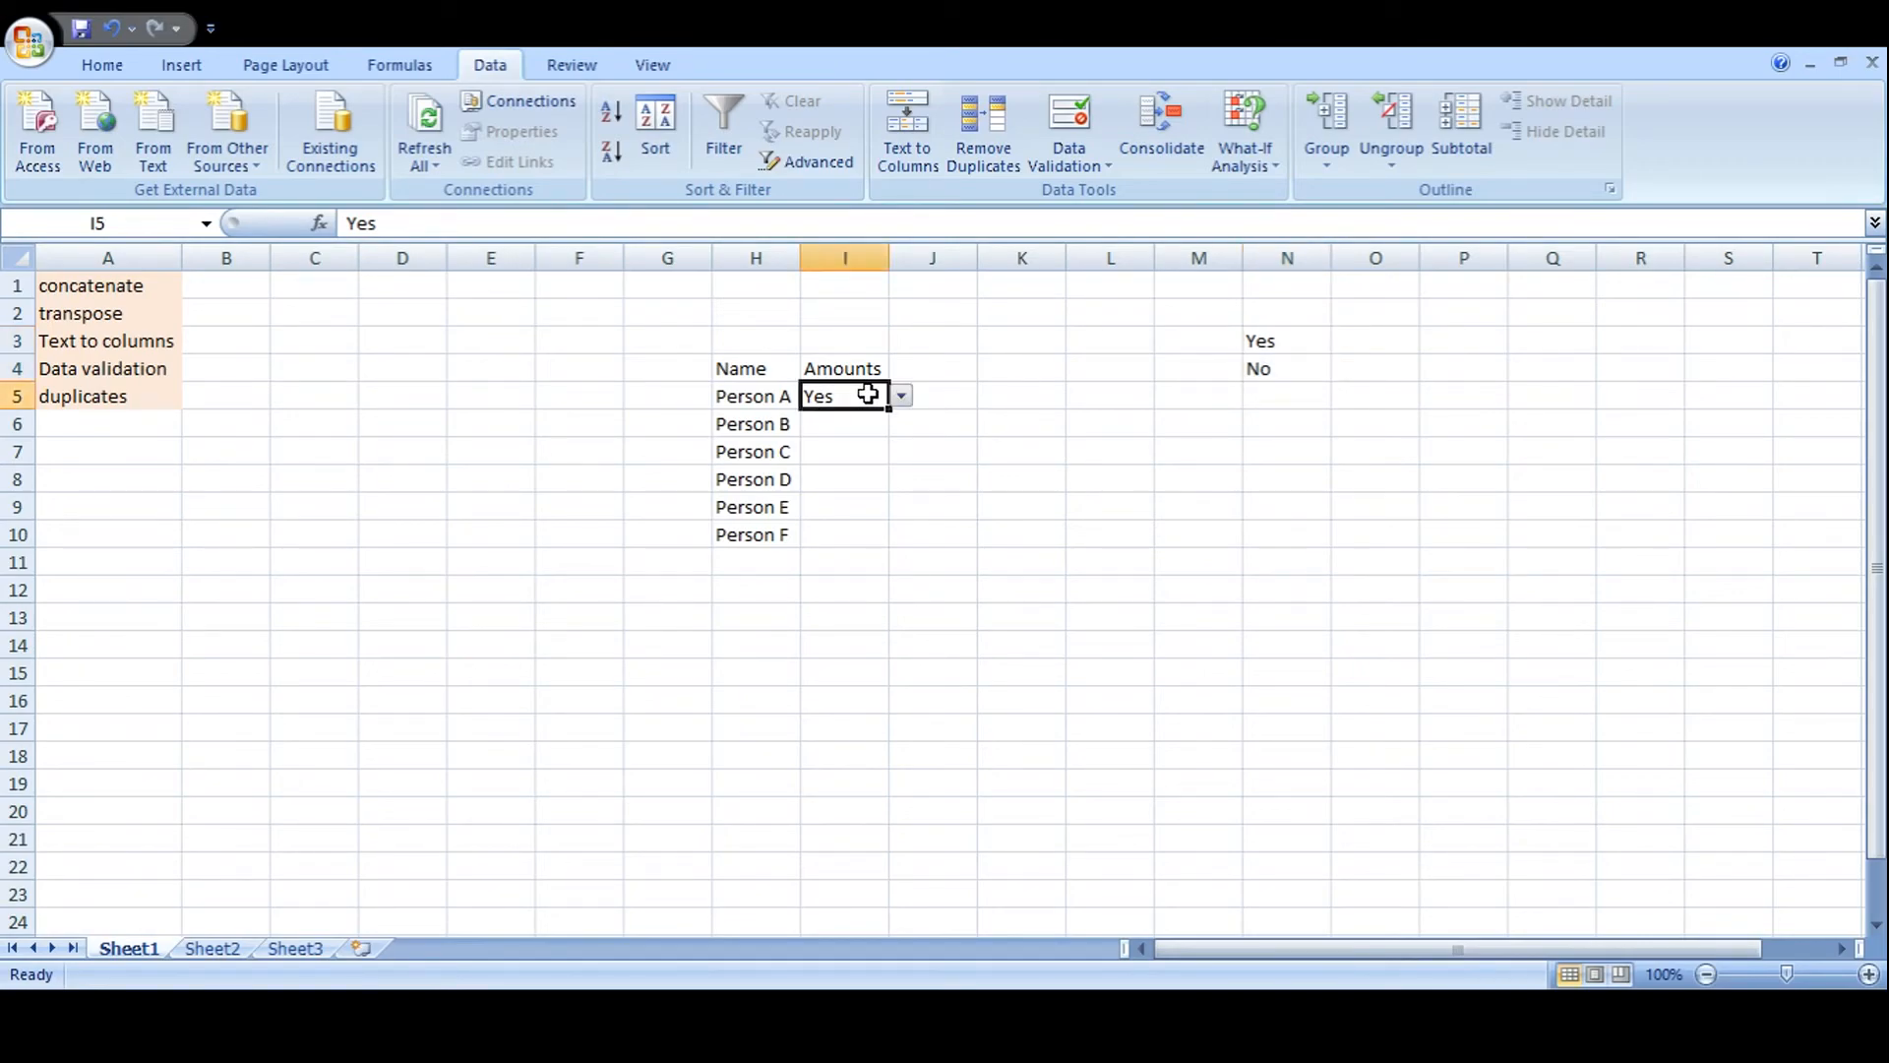
text(asdf)
key(Return)
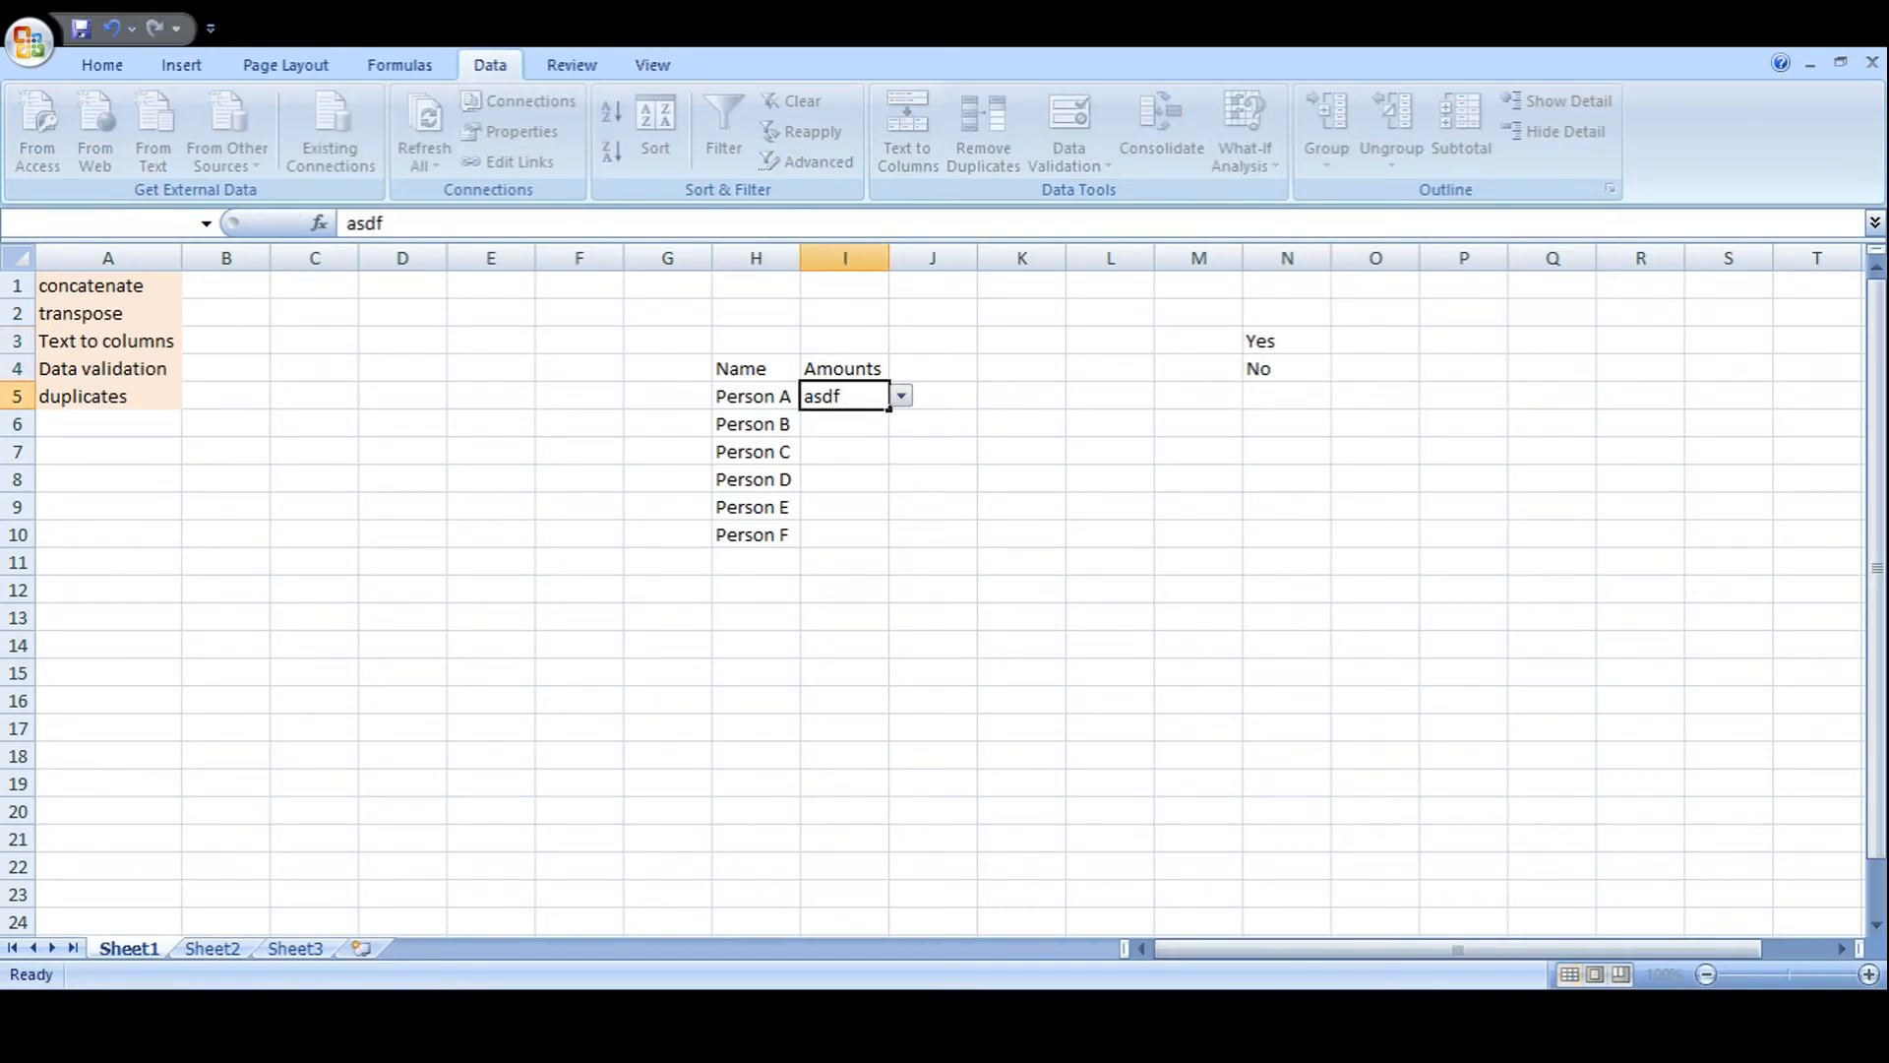
click(940, 577)
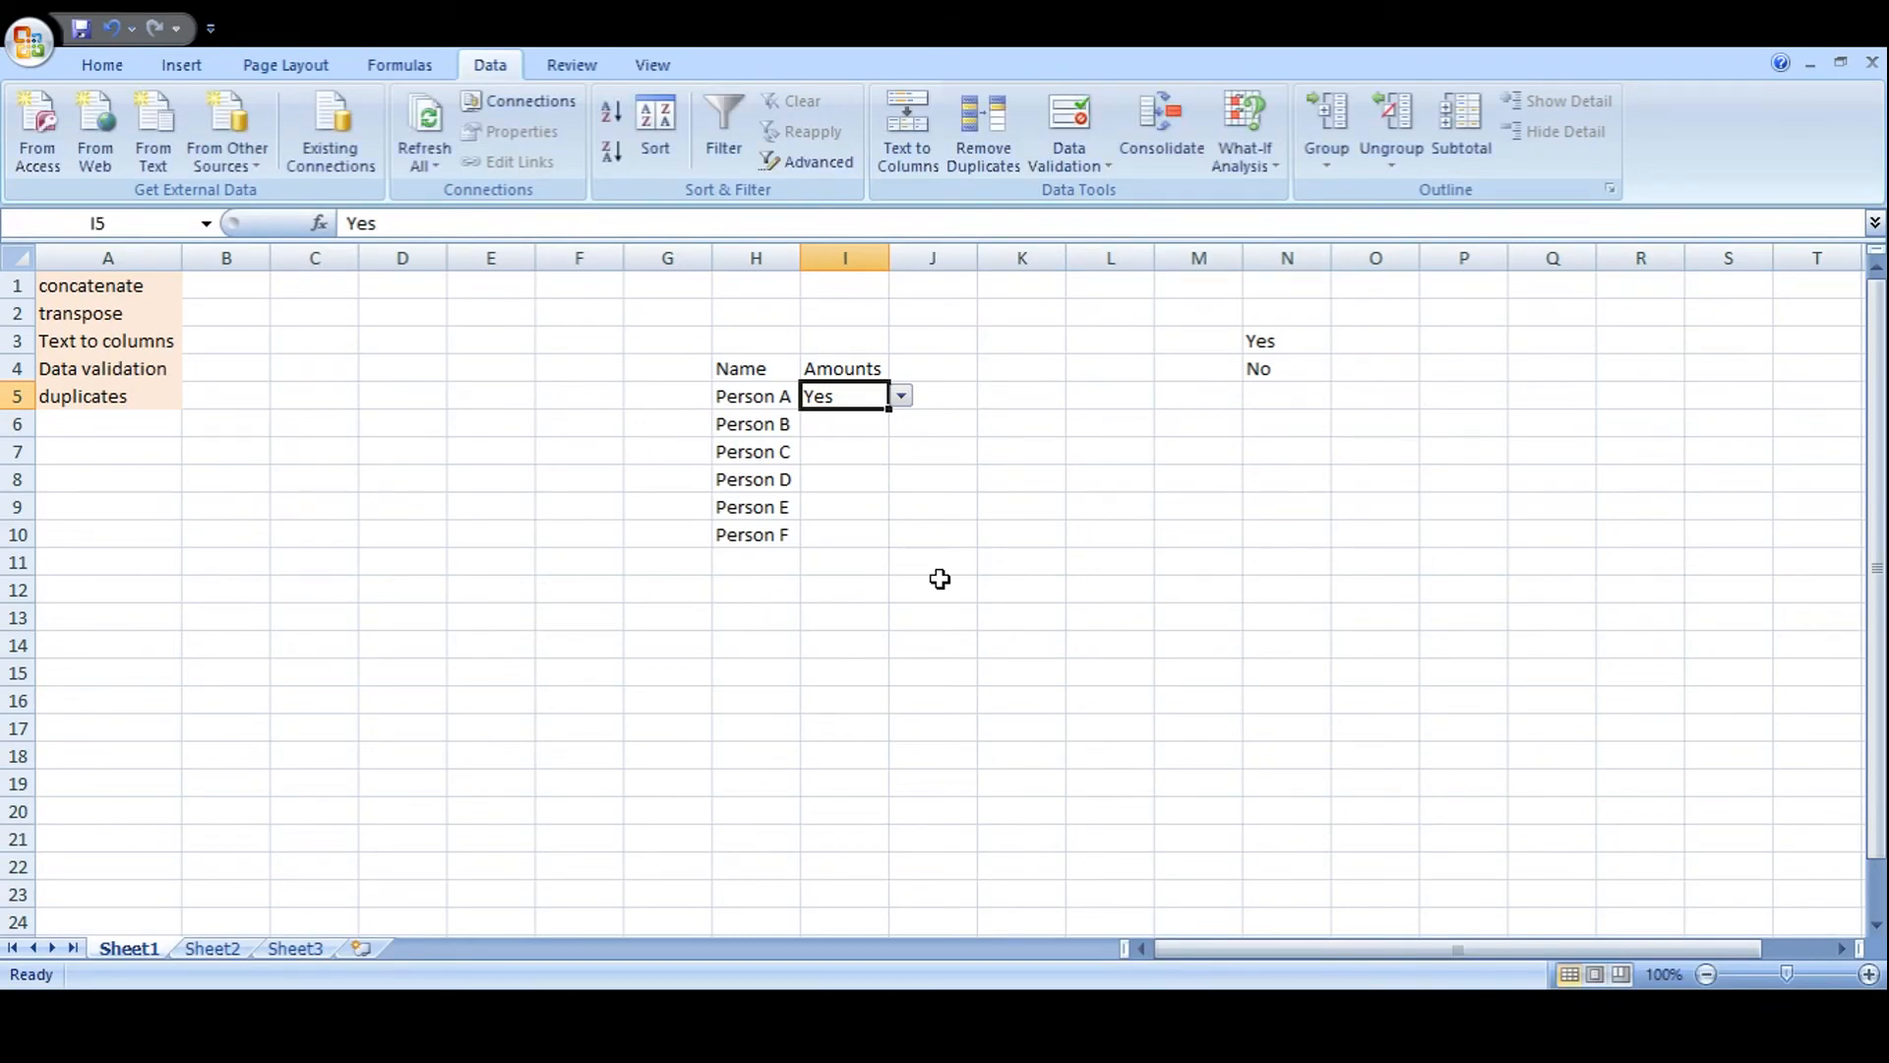
Enter No in I5 and copy the cell with its validation to I6:I10.
text(No)
key(Return)
click(872, 399)
key(ctrl+c)
drag(845, 423, 855, 524)
key(ctrl+v)
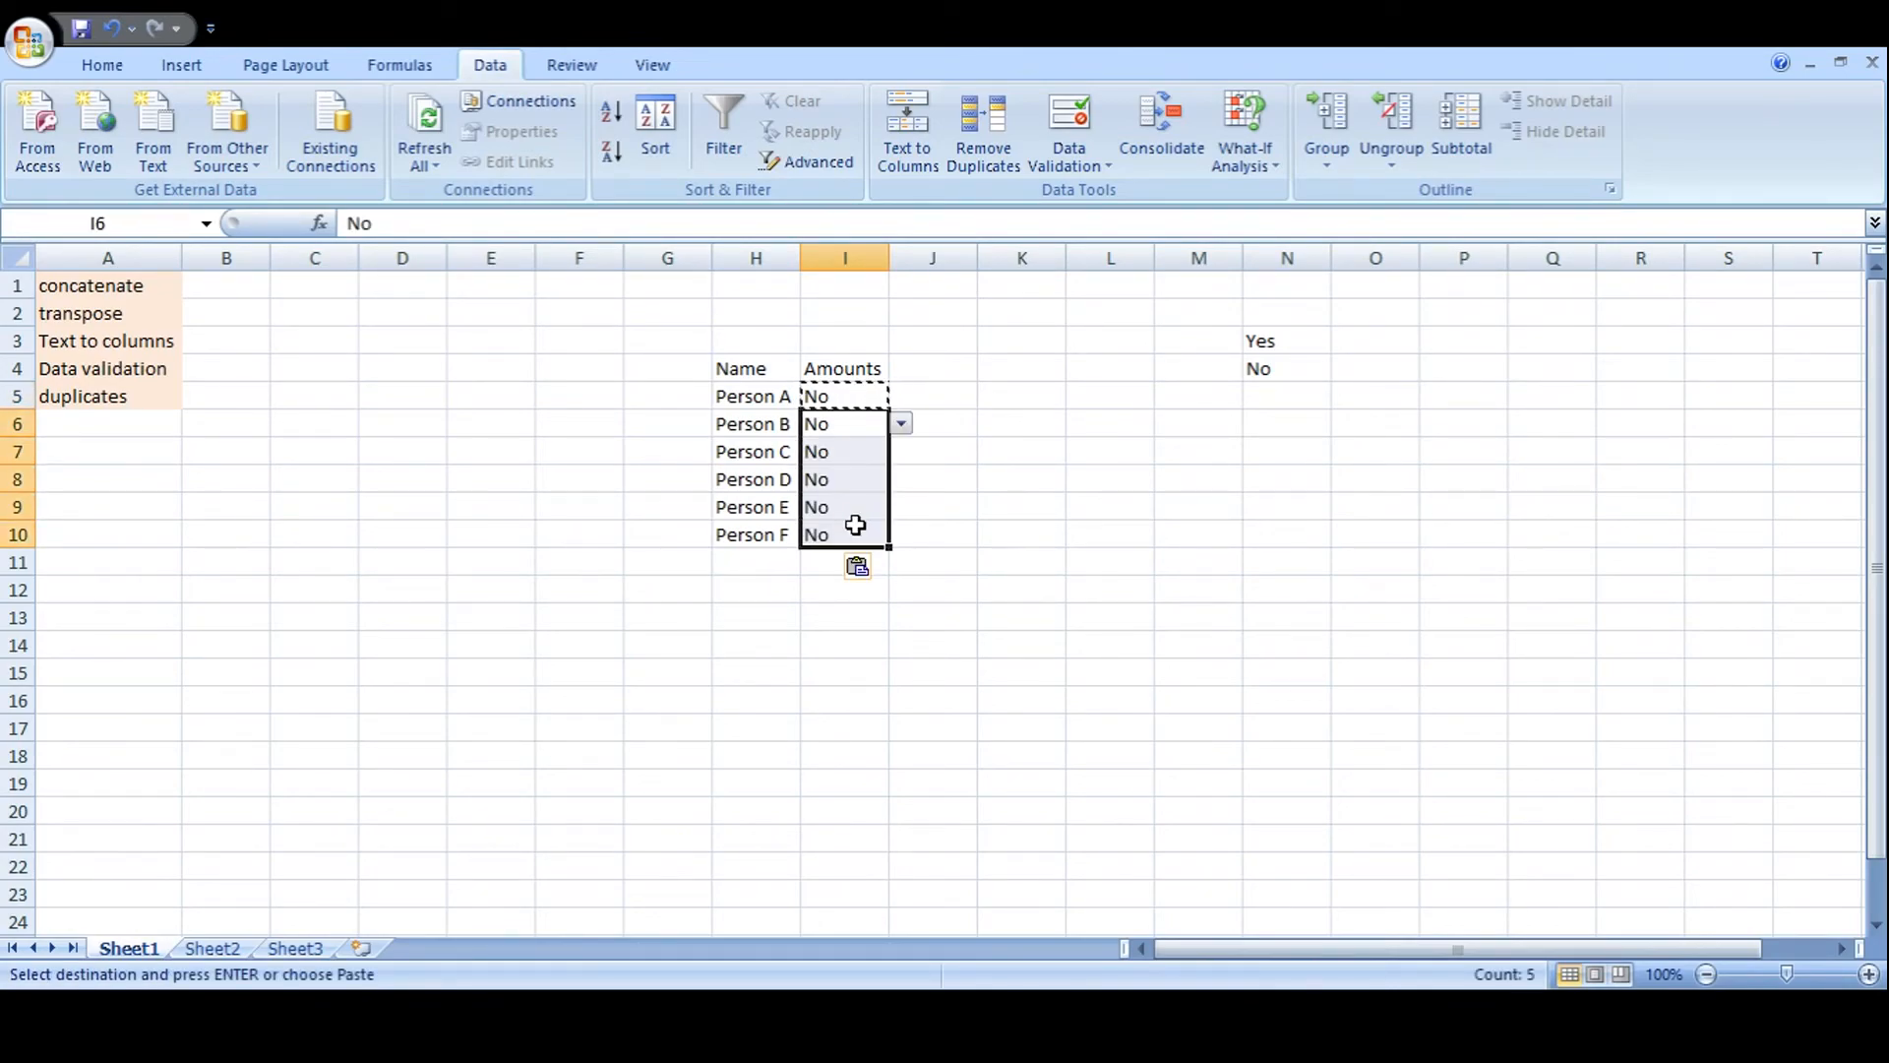
Change Person C's entry in I7 to Yes using its validation list.
click(873, 462)
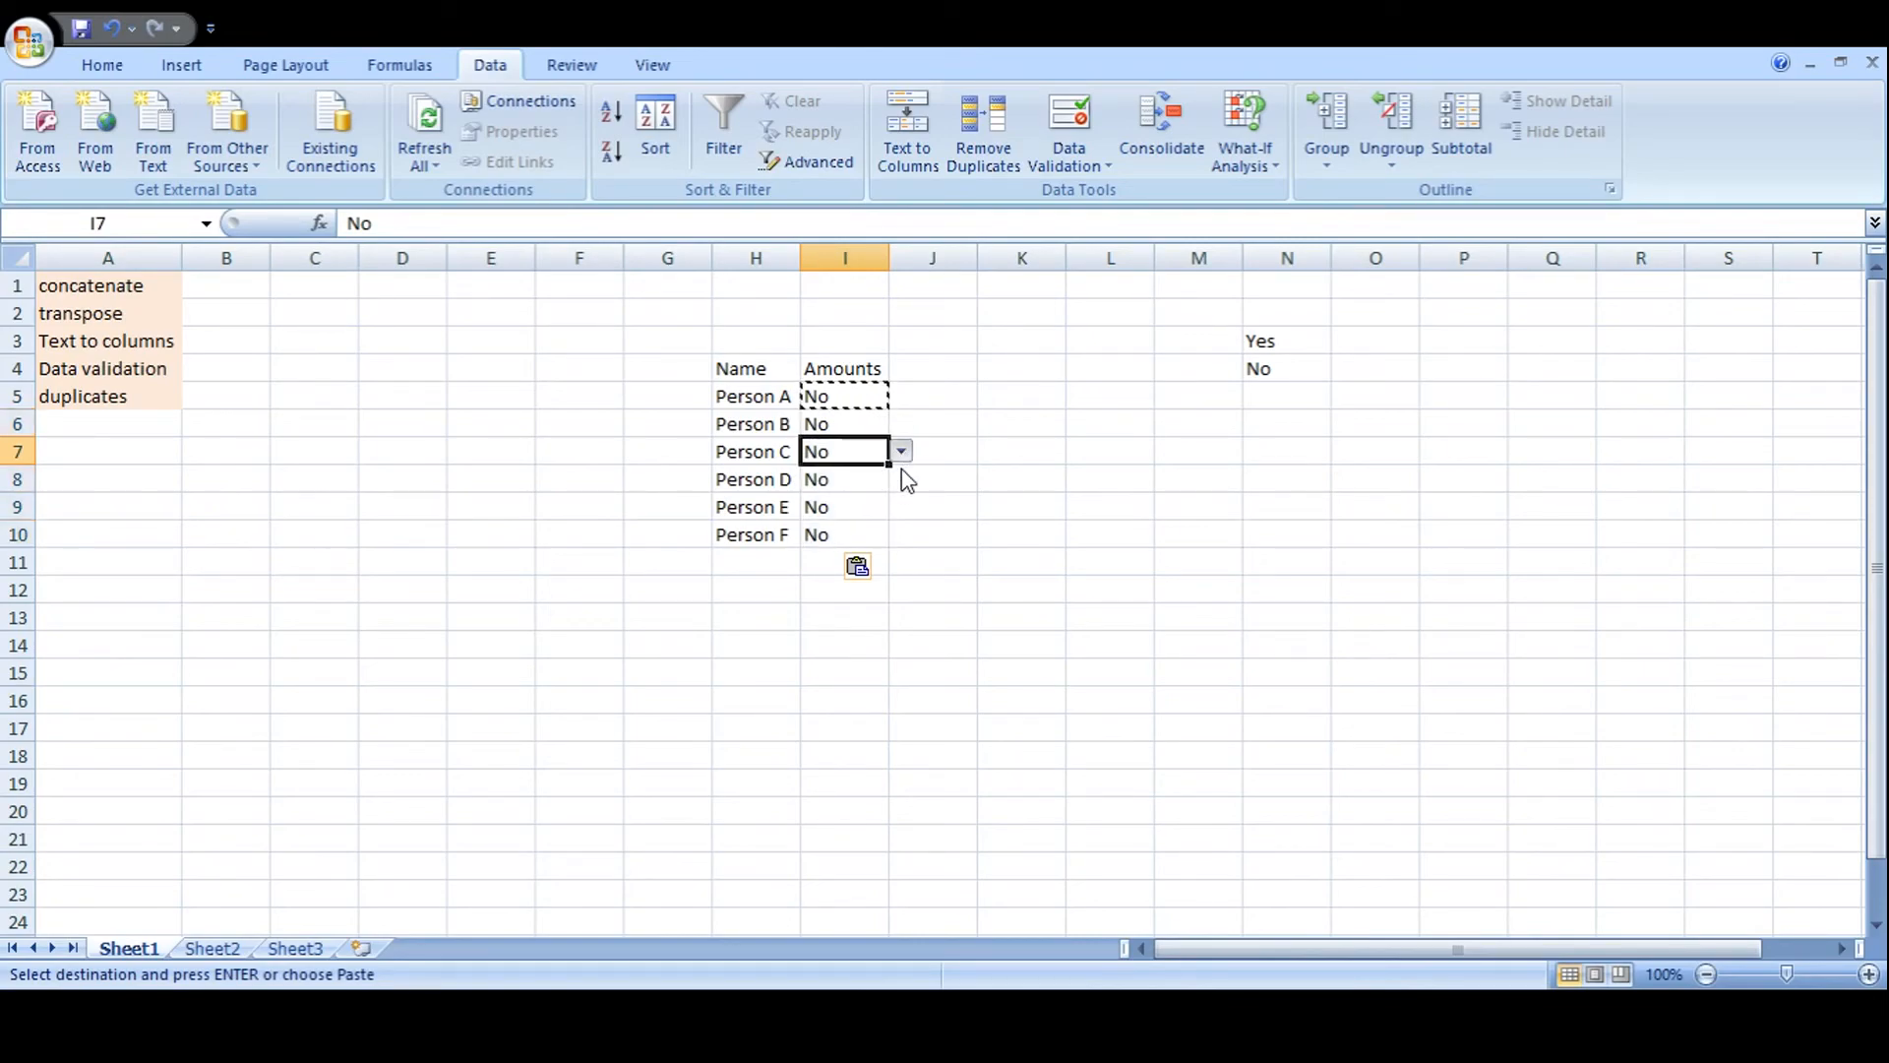
click(901, 451)
click(866, 472)
click(893, 482)
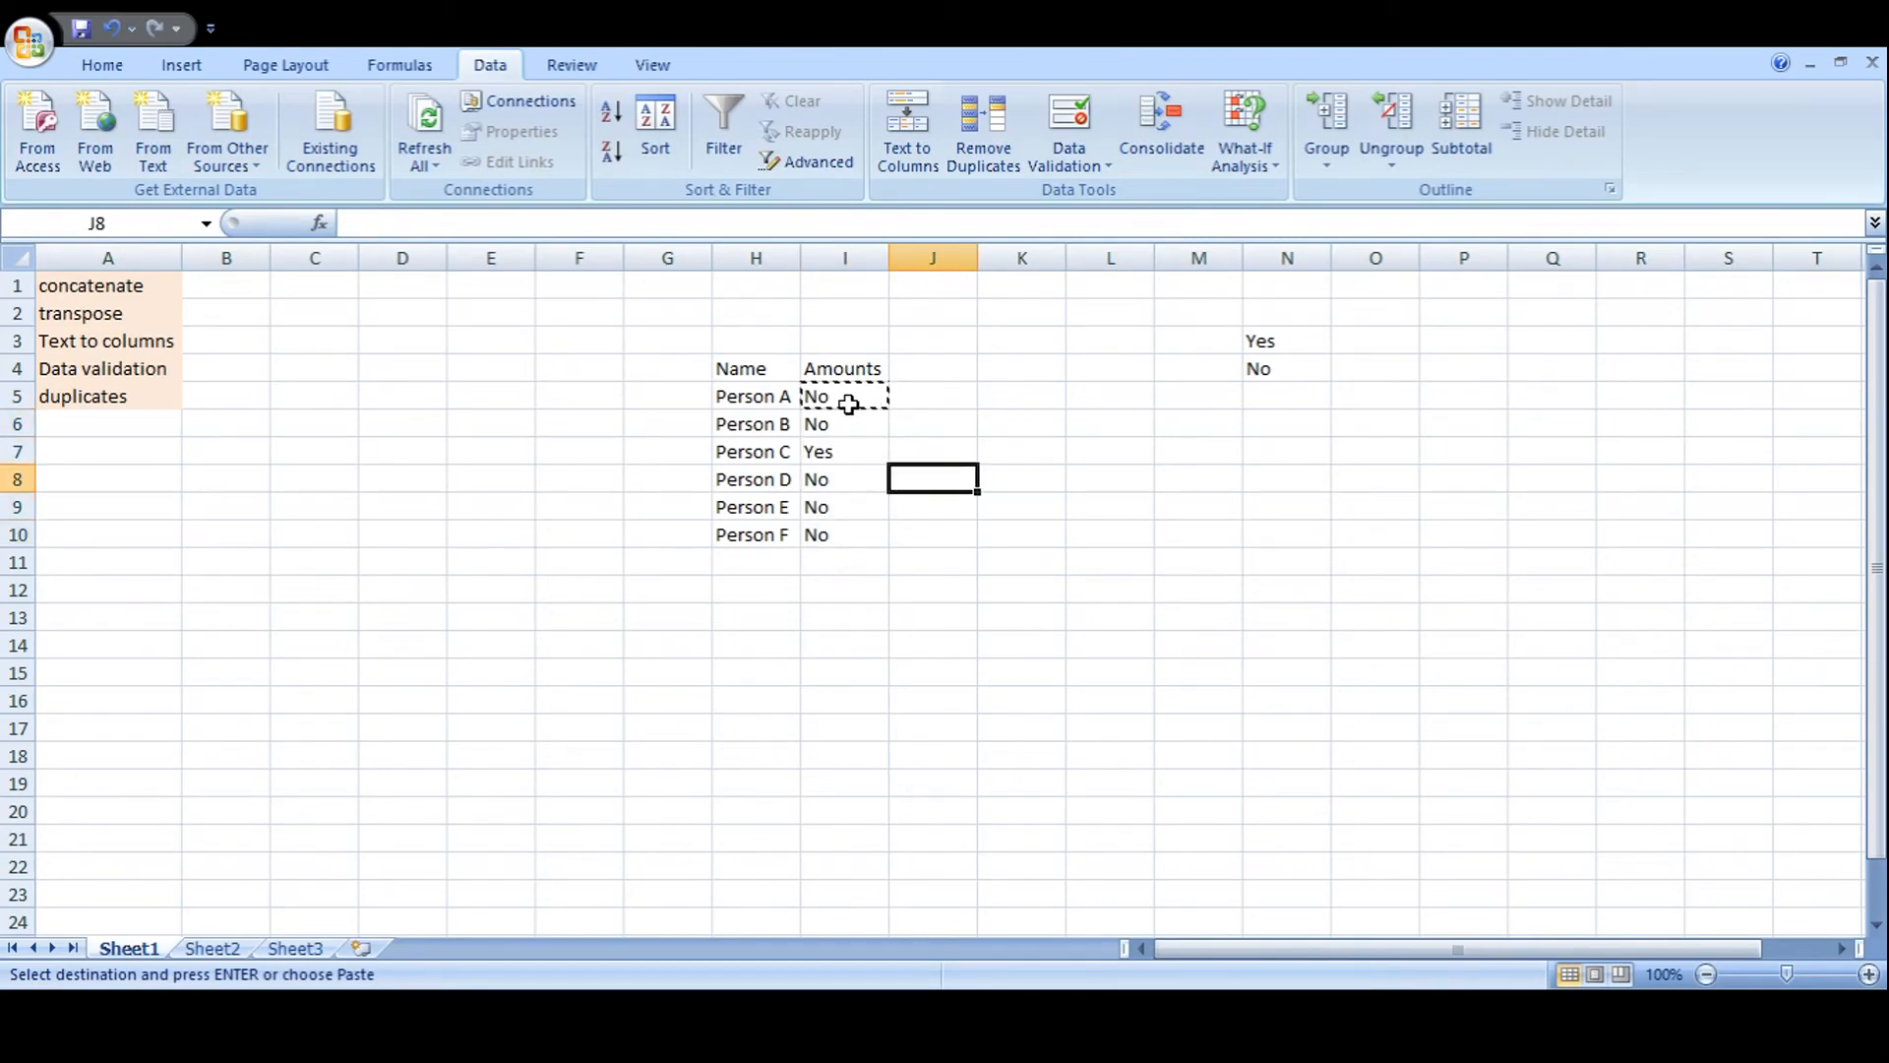
Cancel the pending copy and clear the answers in I5:I10.
click(848, 399)
key(shift+Down)
key(shift+Down)
key(shift+Down)
key(shift+Down)
key(shift+Down)
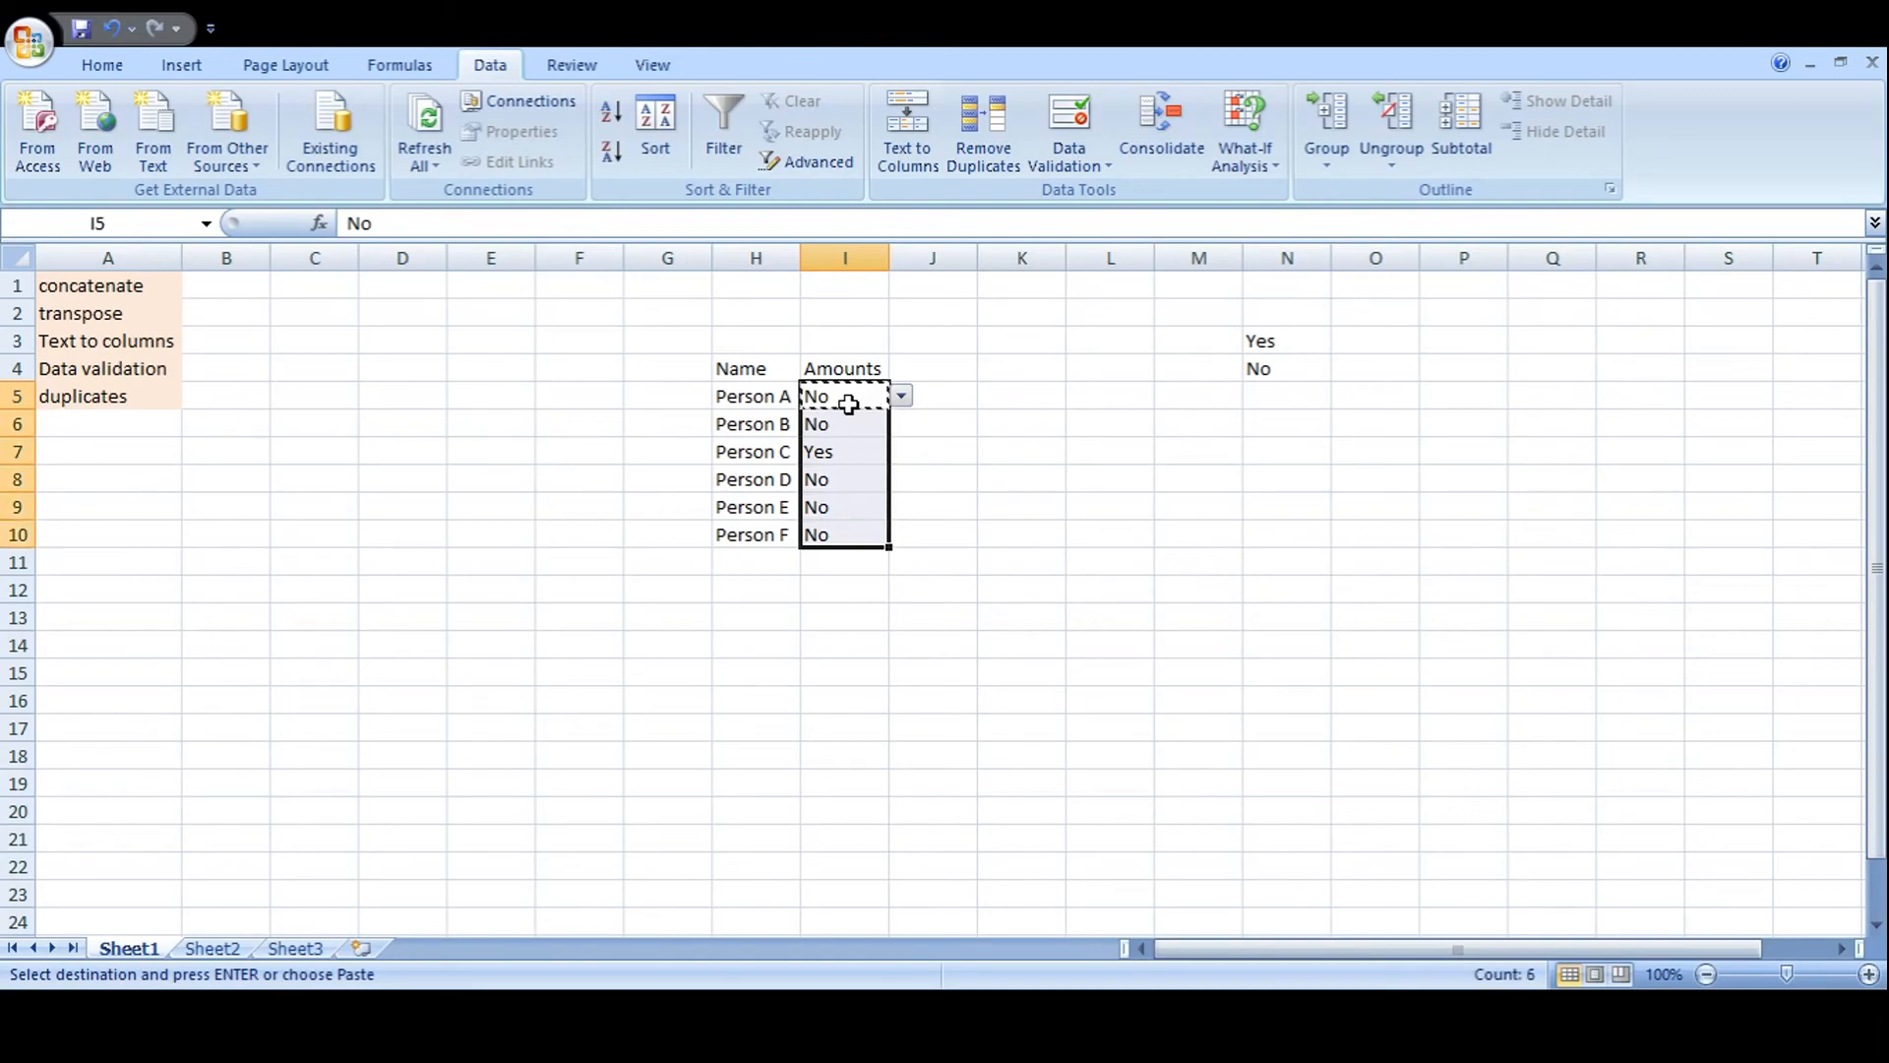
key(Escape)
key(Delete)
Choose Yes from the validation list in I5 and copy the cell to I6:I10.
click(850, 402)
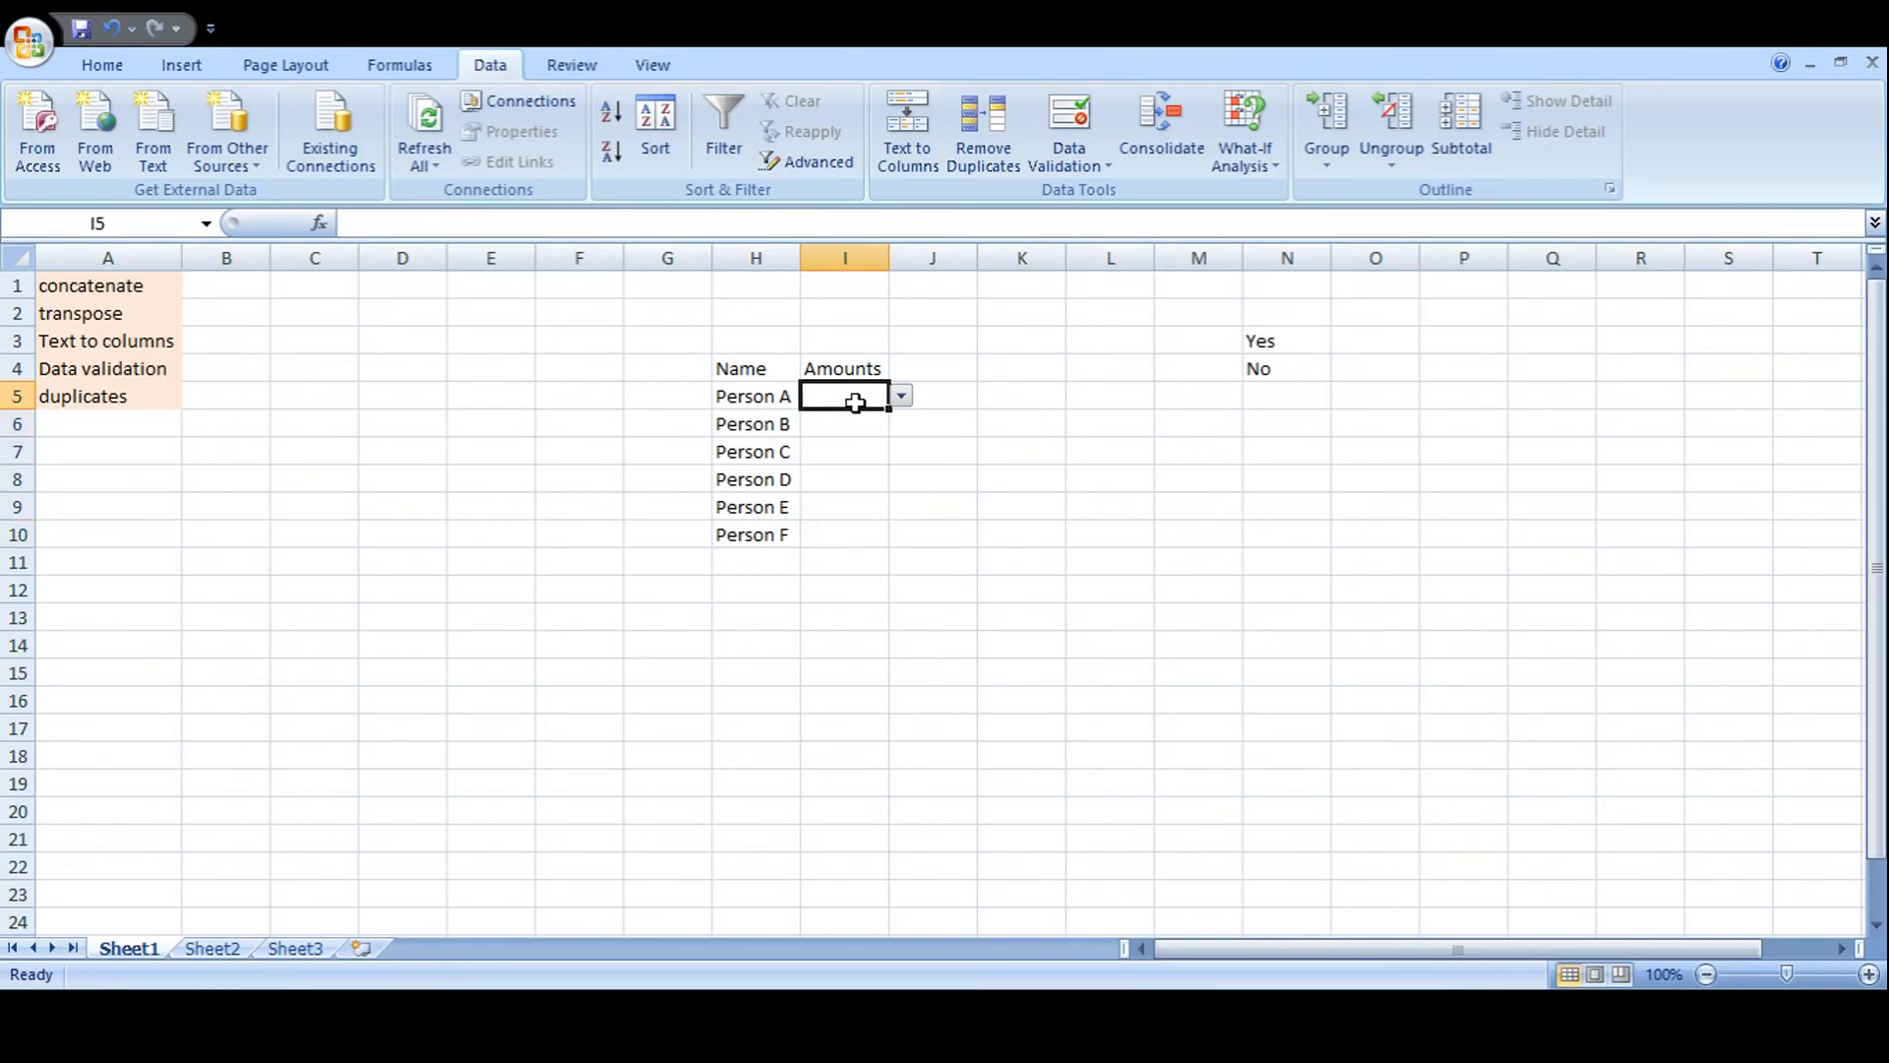
click(901, 397)
click(884, 417)
drag(899, 430, 892, 401)
click(865, 407)
key(ctrl+c)
drag(843, 417, 848, 534)
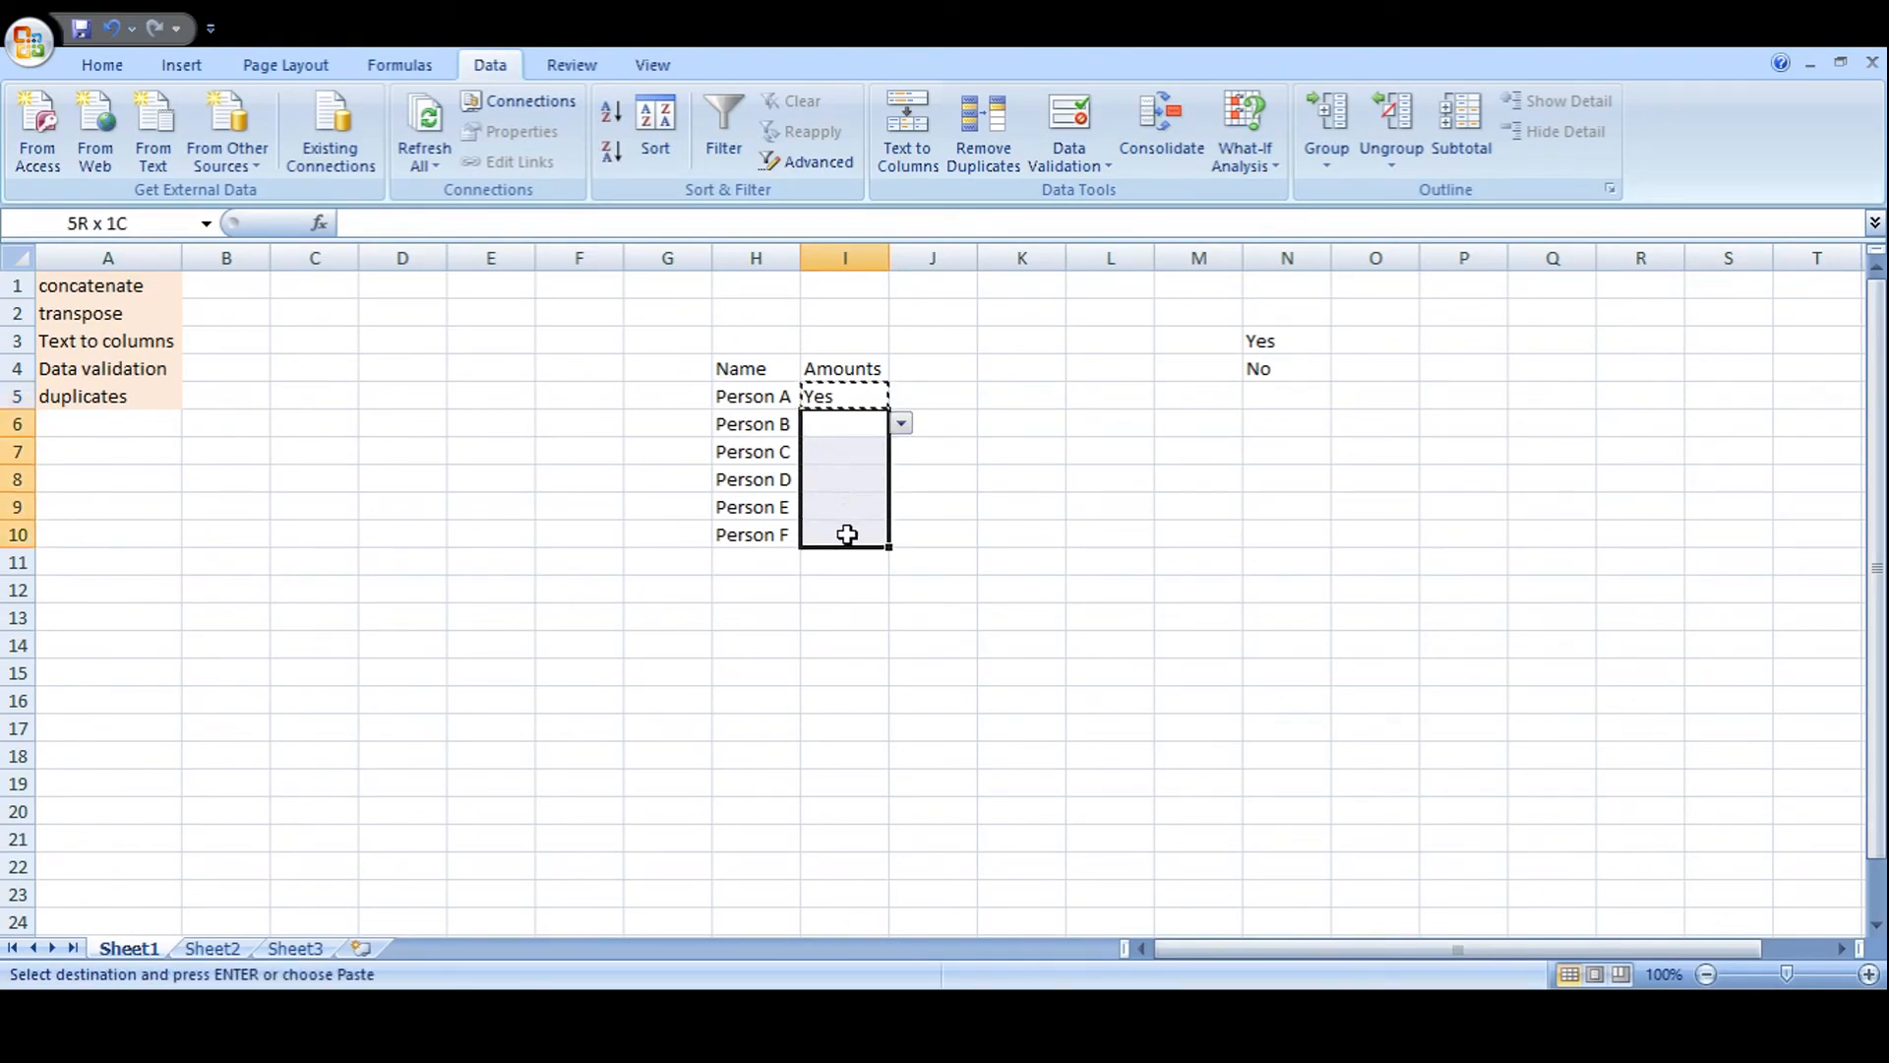
key(ctrl+v)
click(1067, 521)
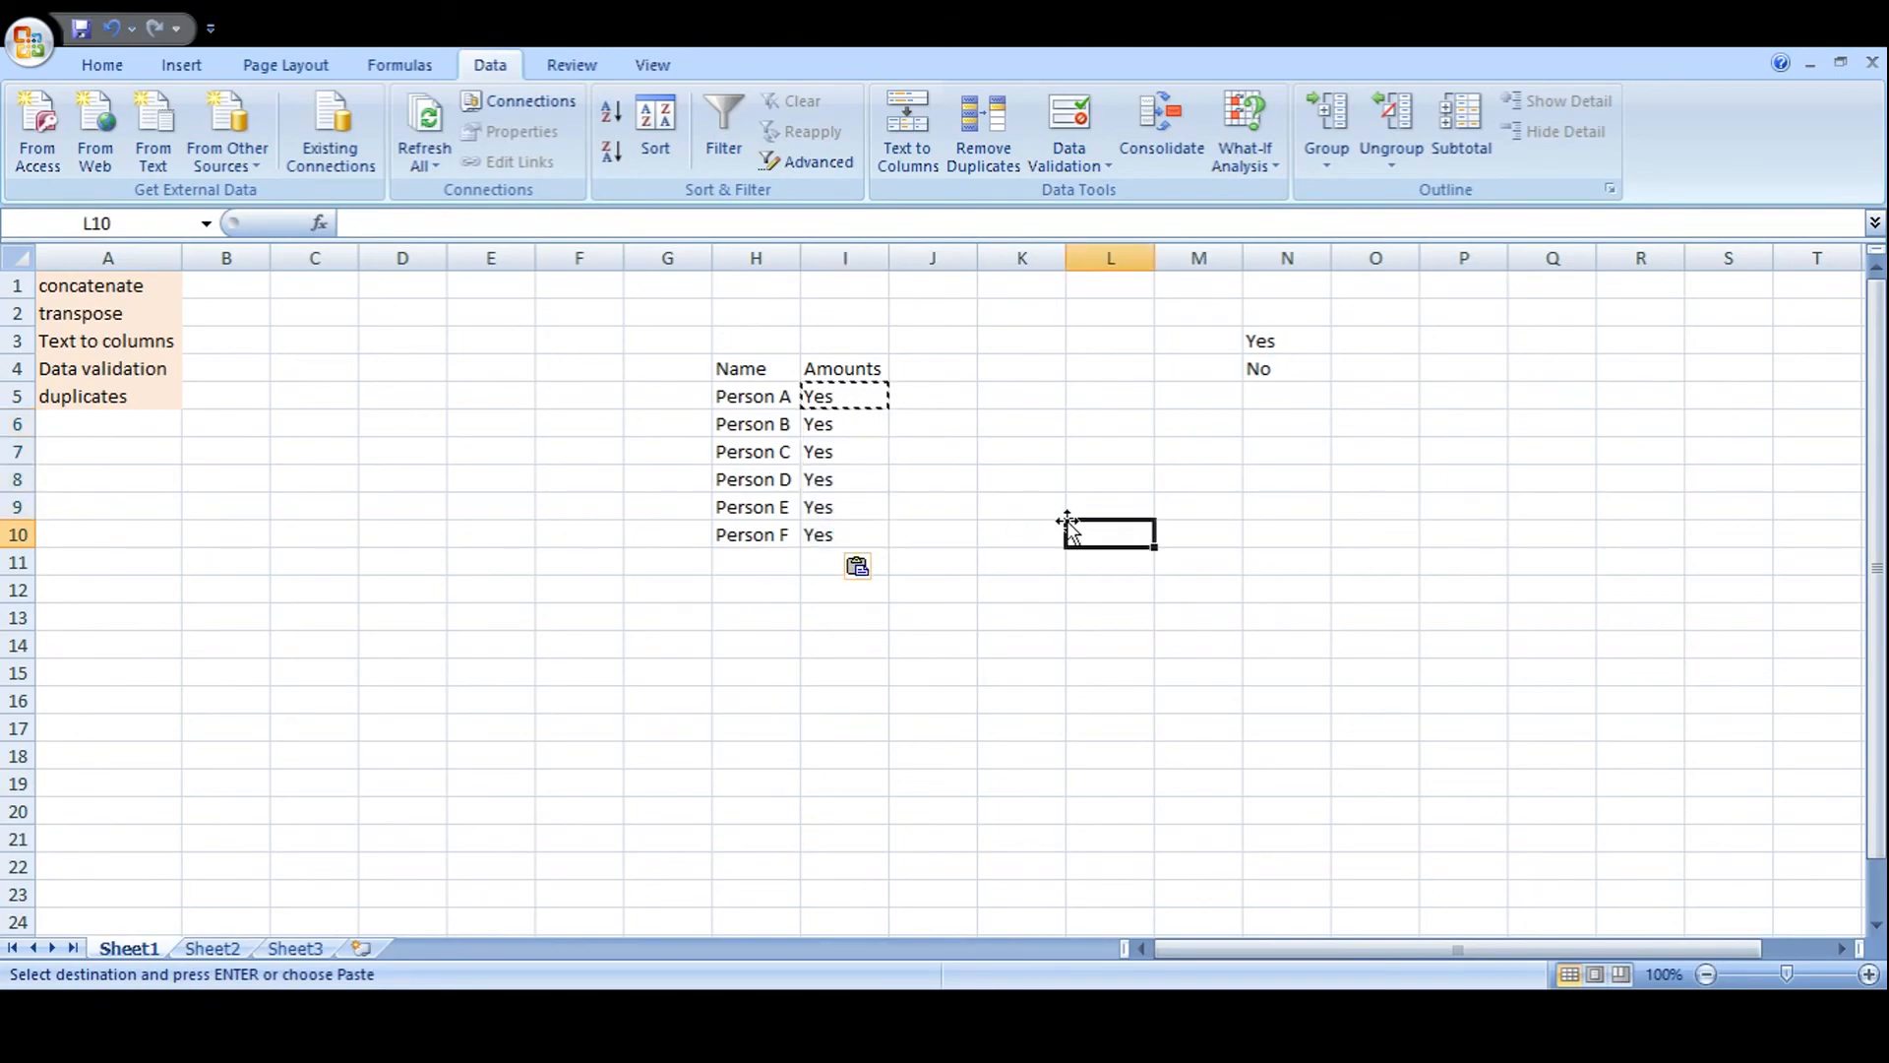